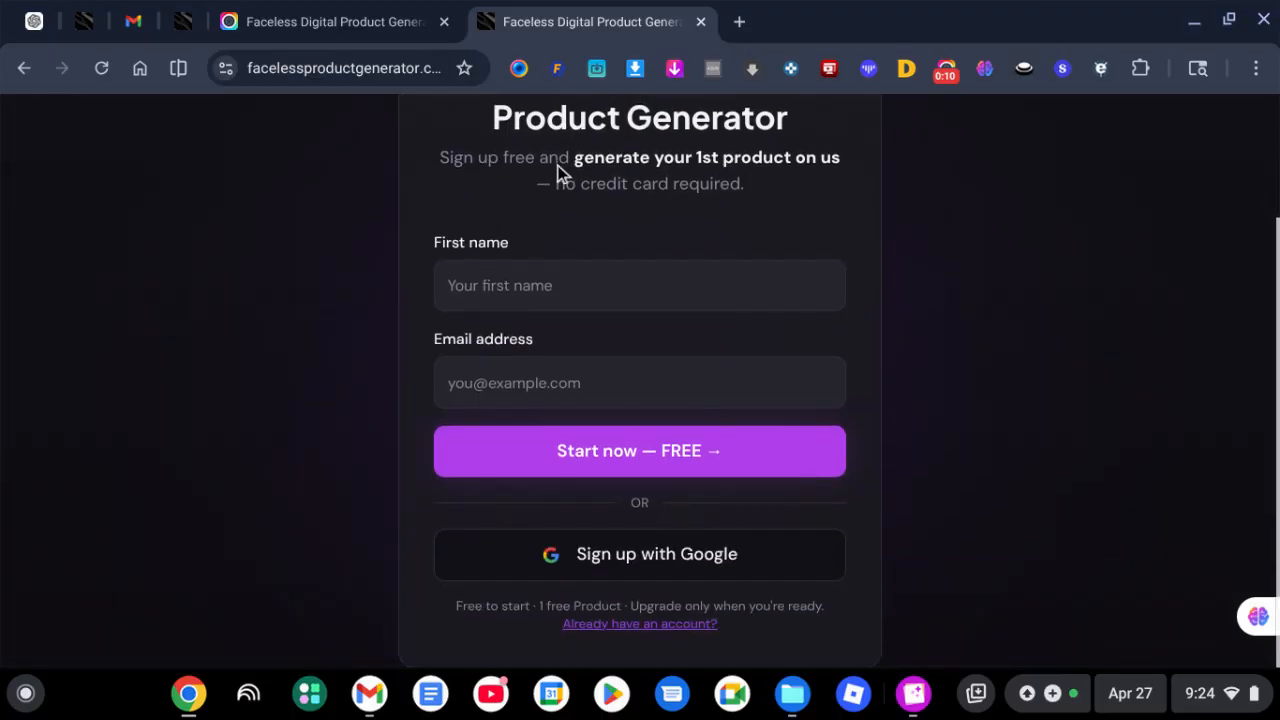
pyautogui.scroll(2, 584, 266)
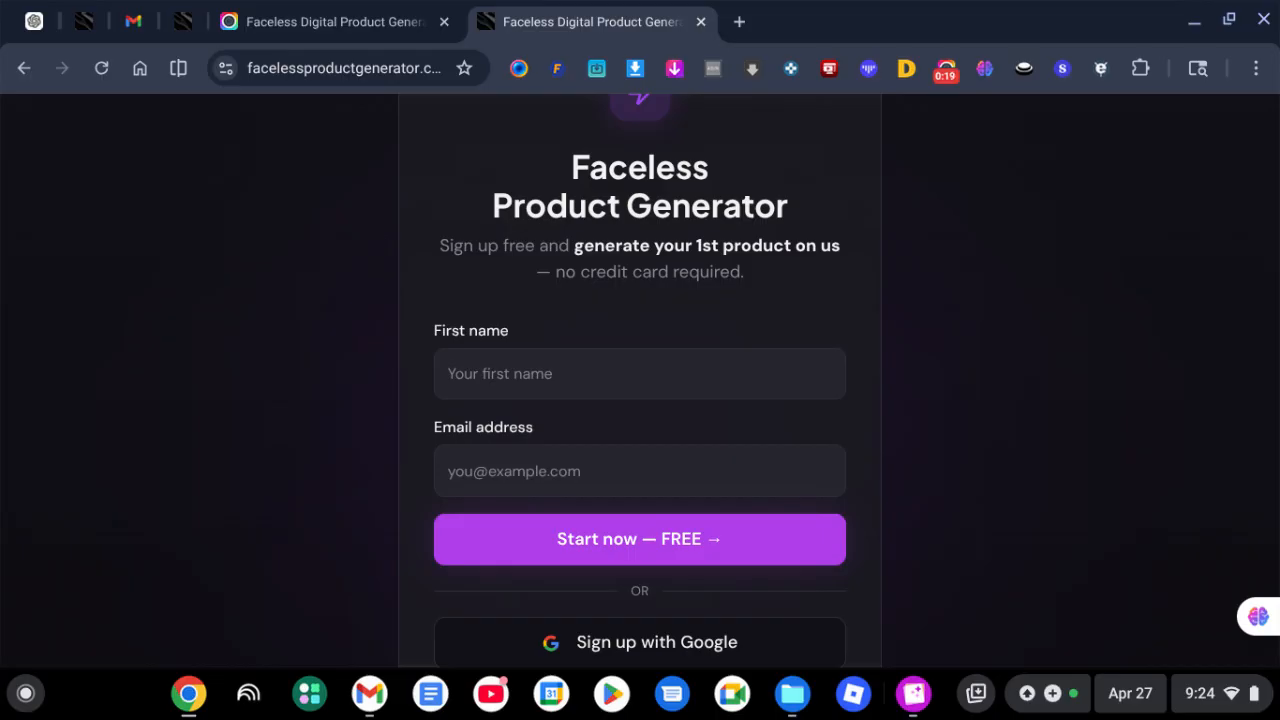
pyautogui.scroll(-2, 620, 428)
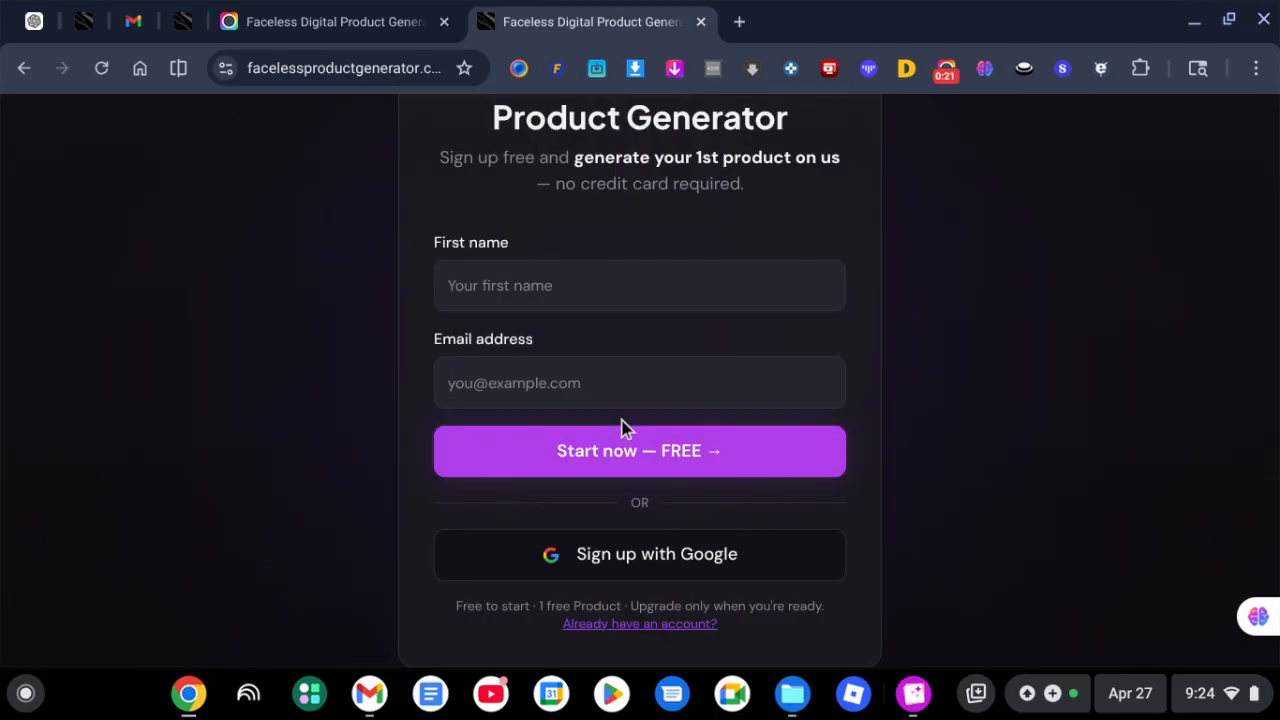
pyautogui.scroll(1, 620, 428)
pyautogui.scroll(3, 620, 428)
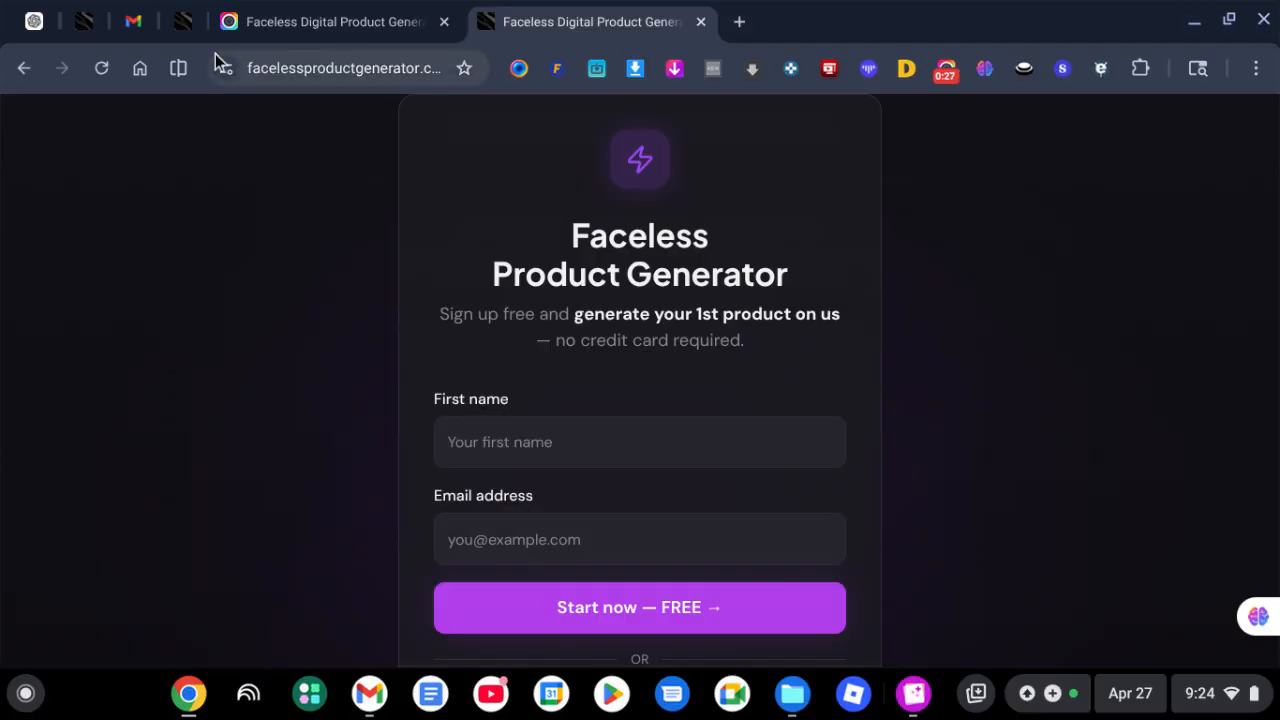
# Switch to the generator's admin dashboard and open the Coloring Book Studio
pyautogui.click(183, 21)
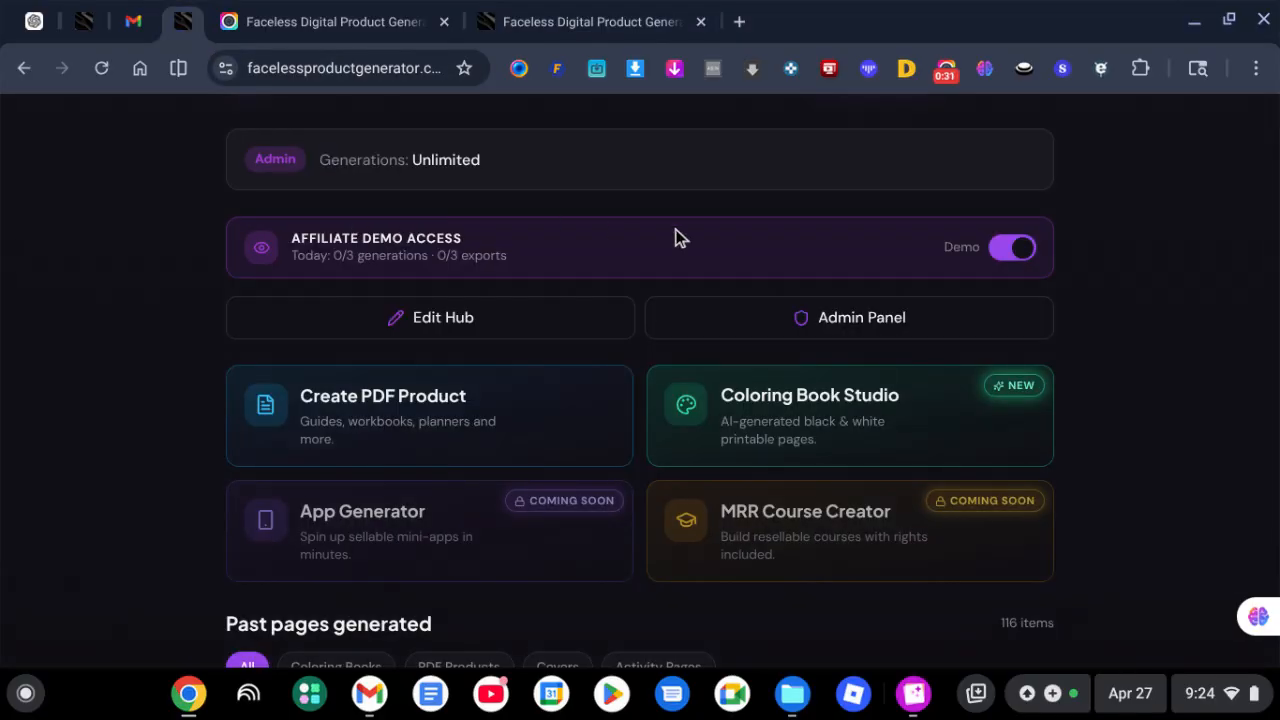
pyautogui.scroll(-3, 850, 175)
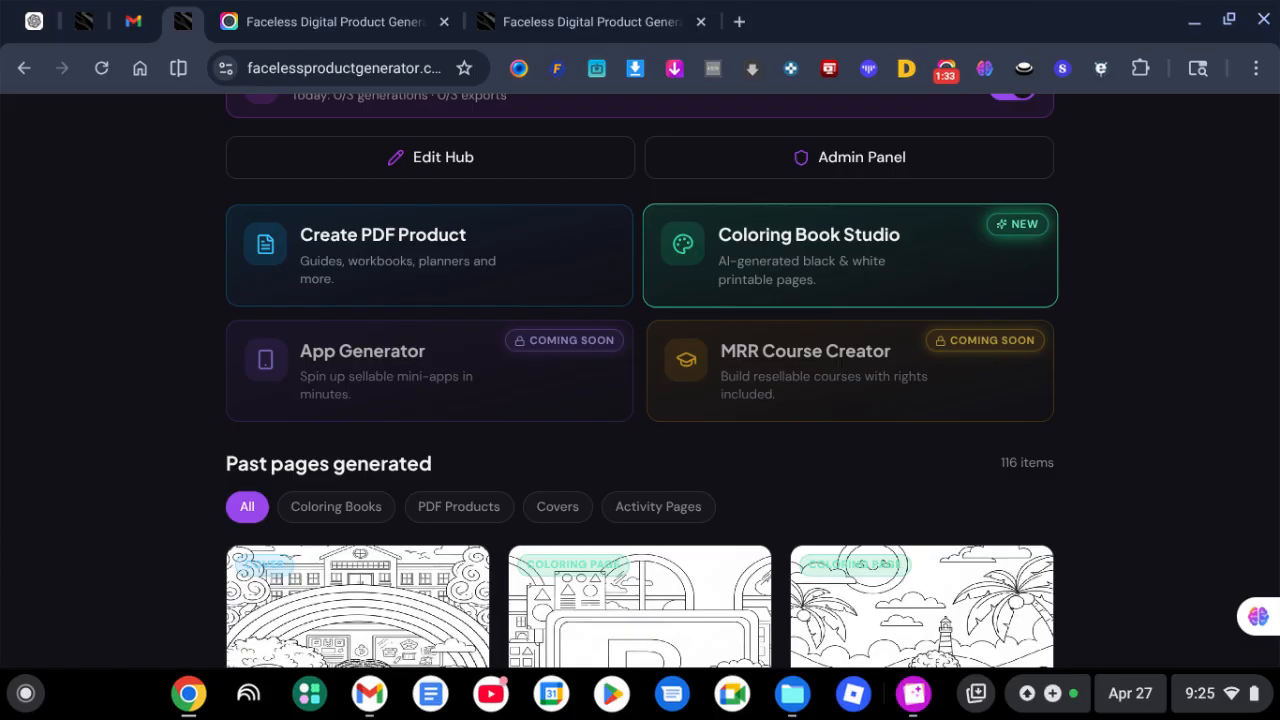
pyautogui.click(965, 277)
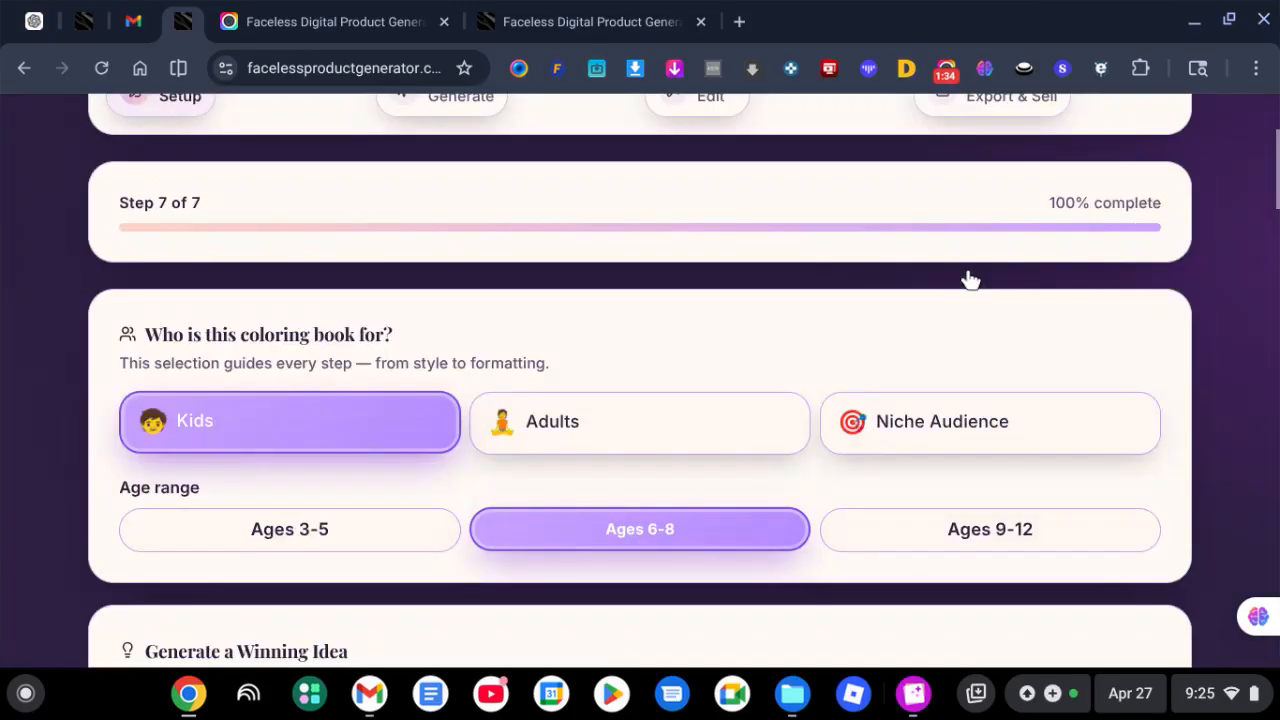
# Set the coloring book's page count to 5 pages
pyautogui.scroll(2, 935, 300)
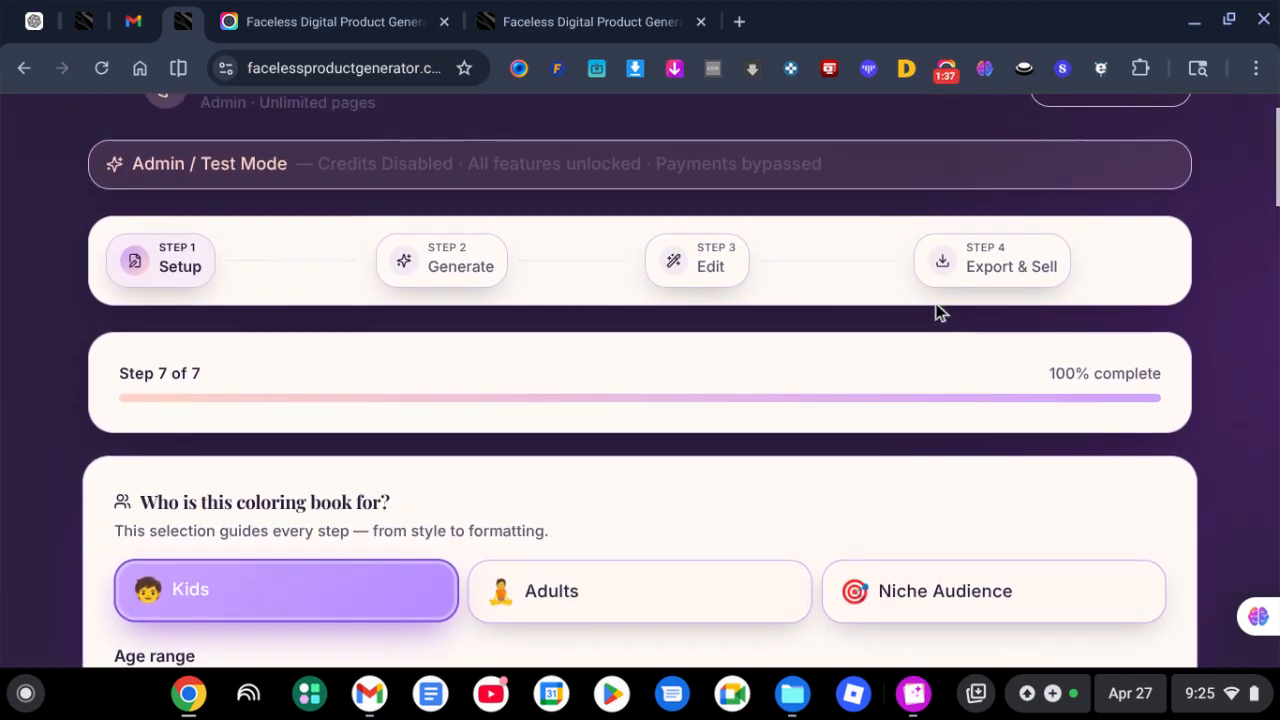
pyautogui.scroll(-2, 940, 311)
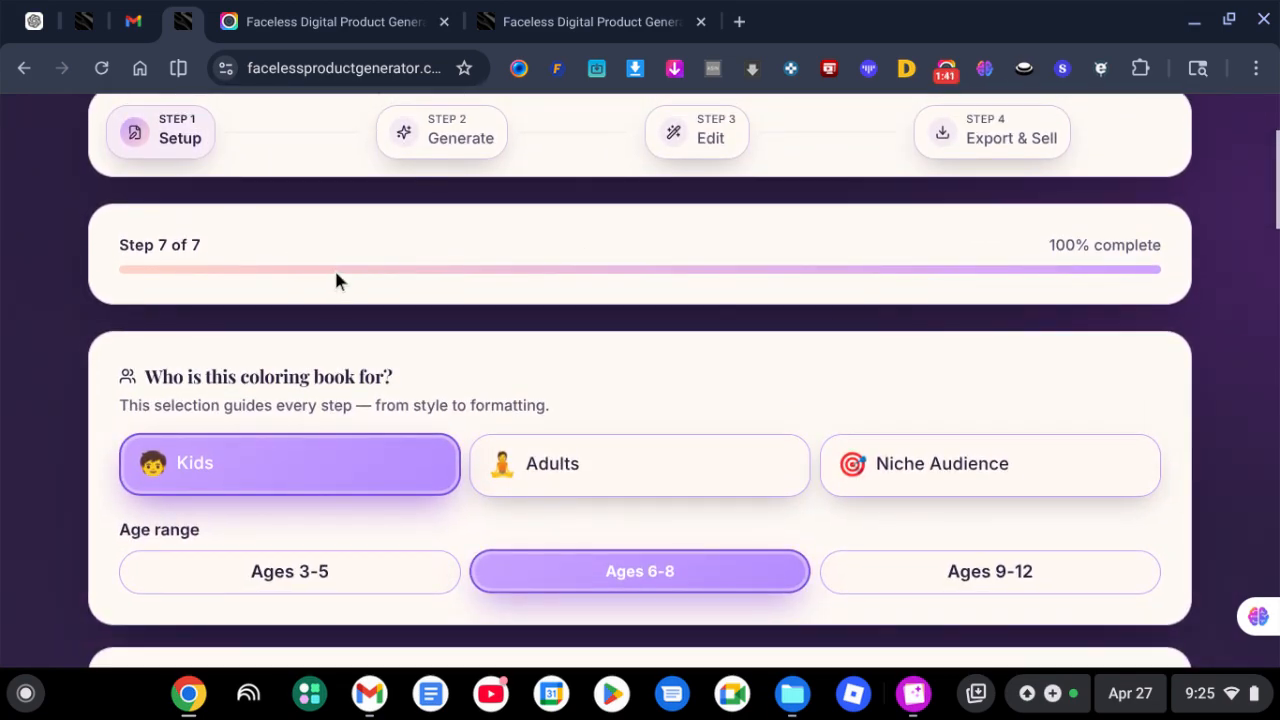
pyautogui.scroll(-2, 355, 278)
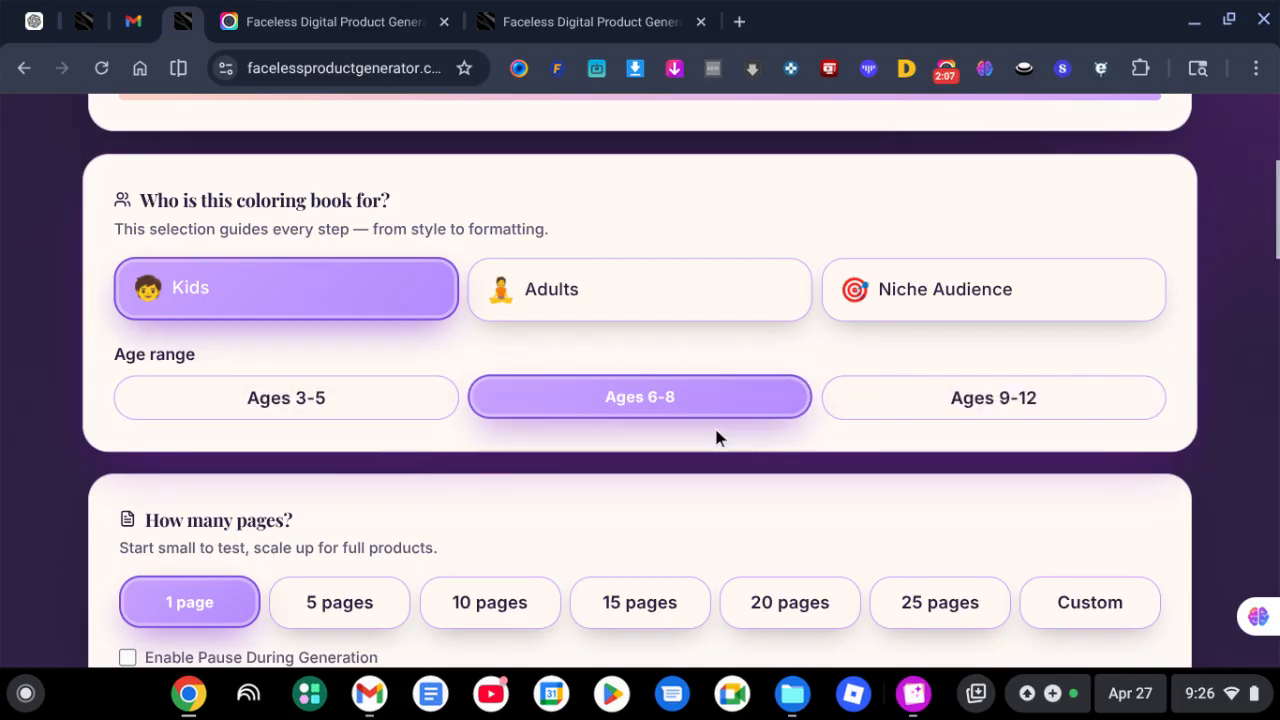
pyautogui.scroll(-2, 716, 437)
pyautogui.scroll(-5, 716, 437)
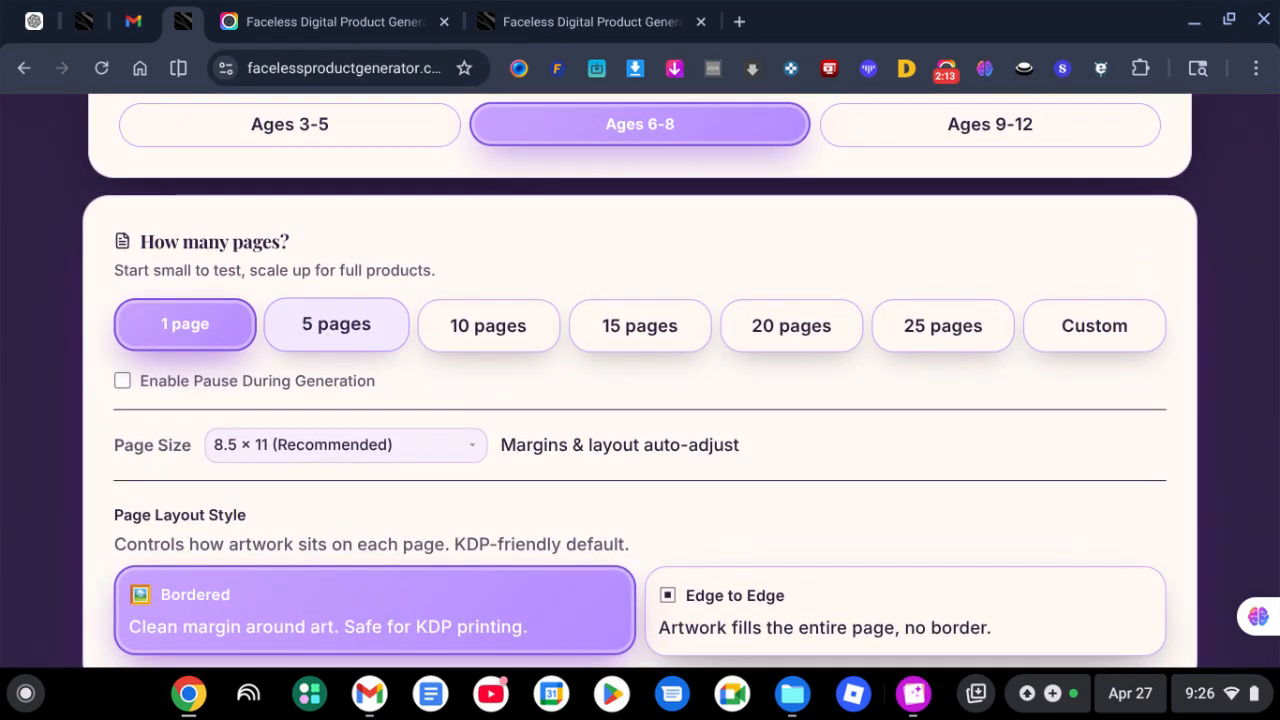
pyautogui.click(331, 343)
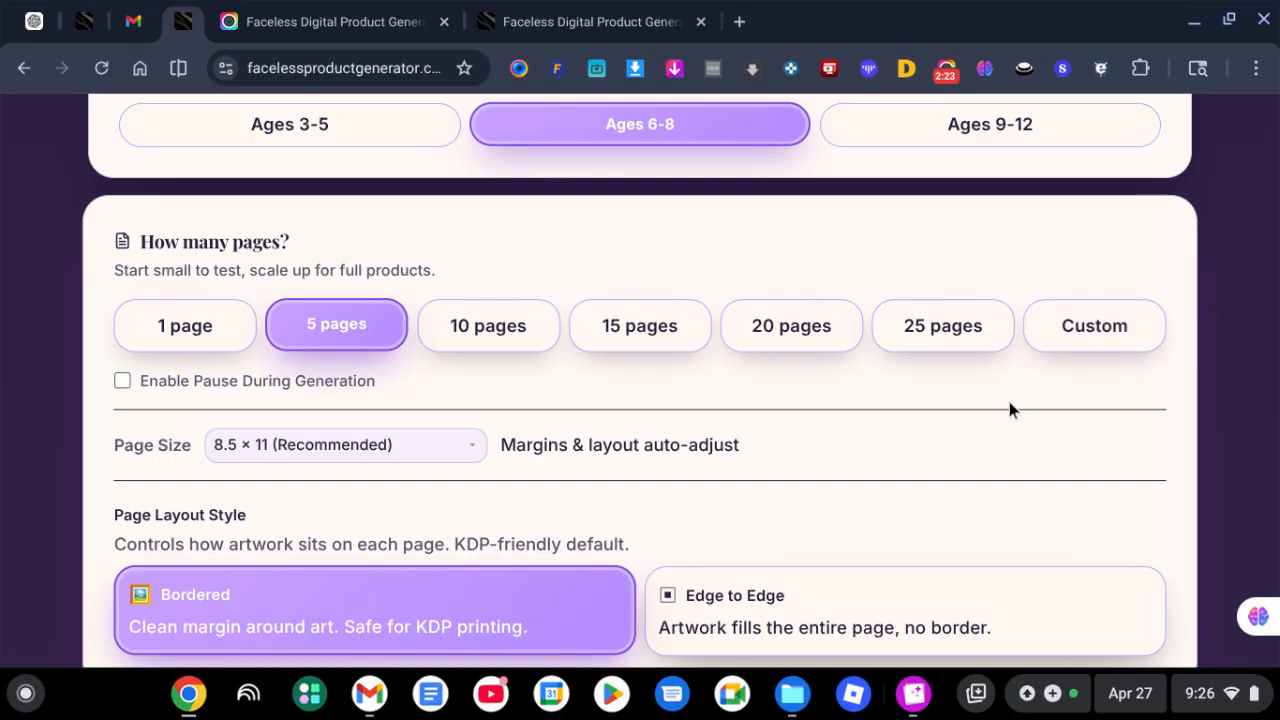
# Look through the available page sizes for the coloring book and leave the current selection in place
pyautogui.scroll(-2, 857, 428)
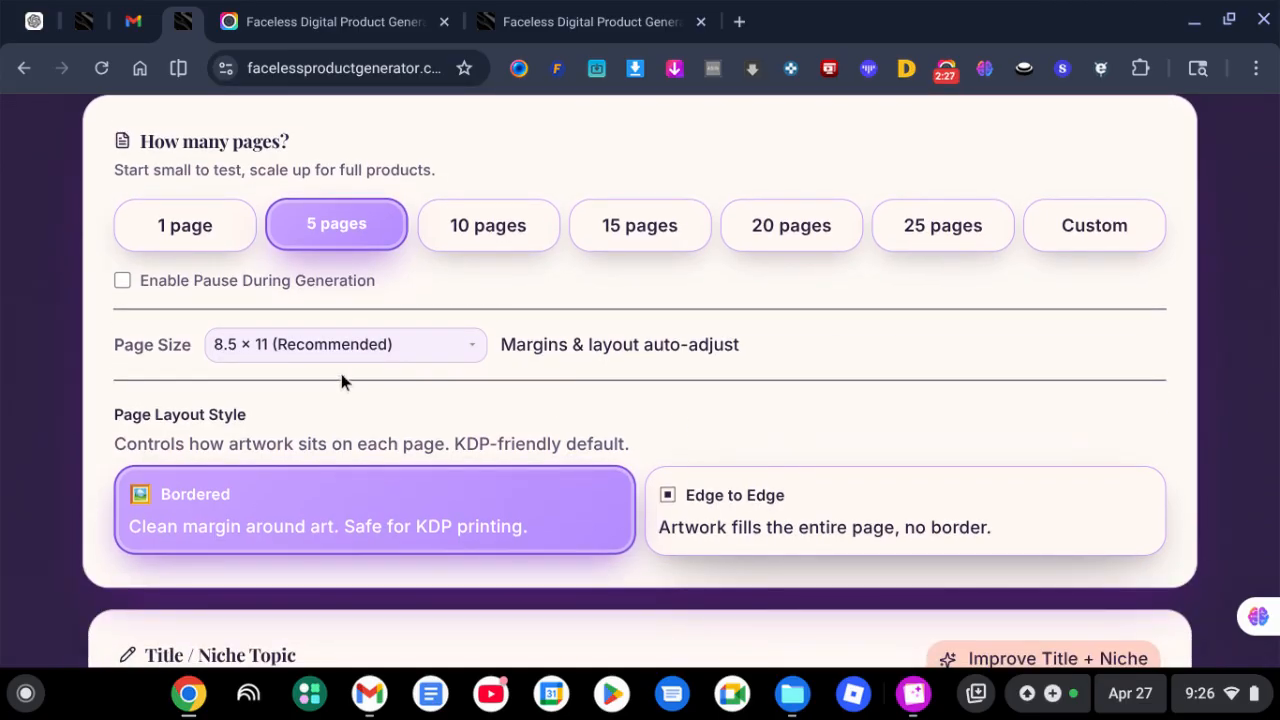
pyautogui.click(376, 352)
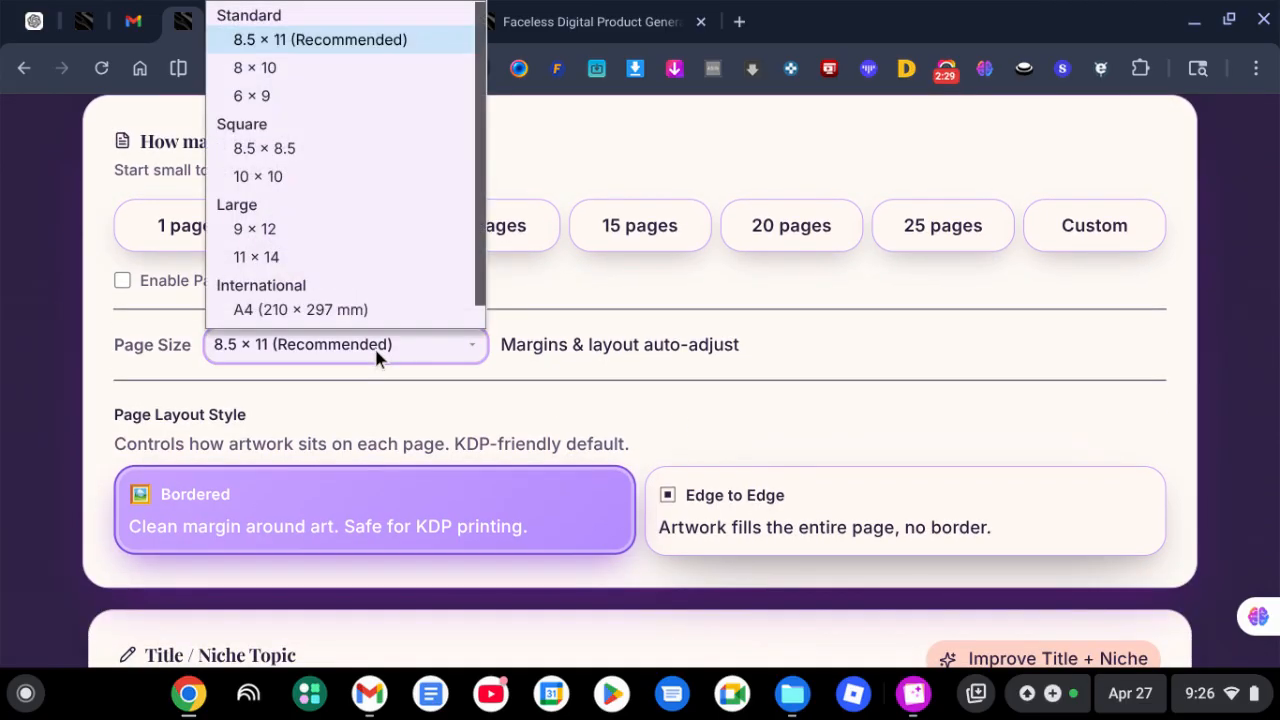
pyautogui.scroll(1, 392, 192)
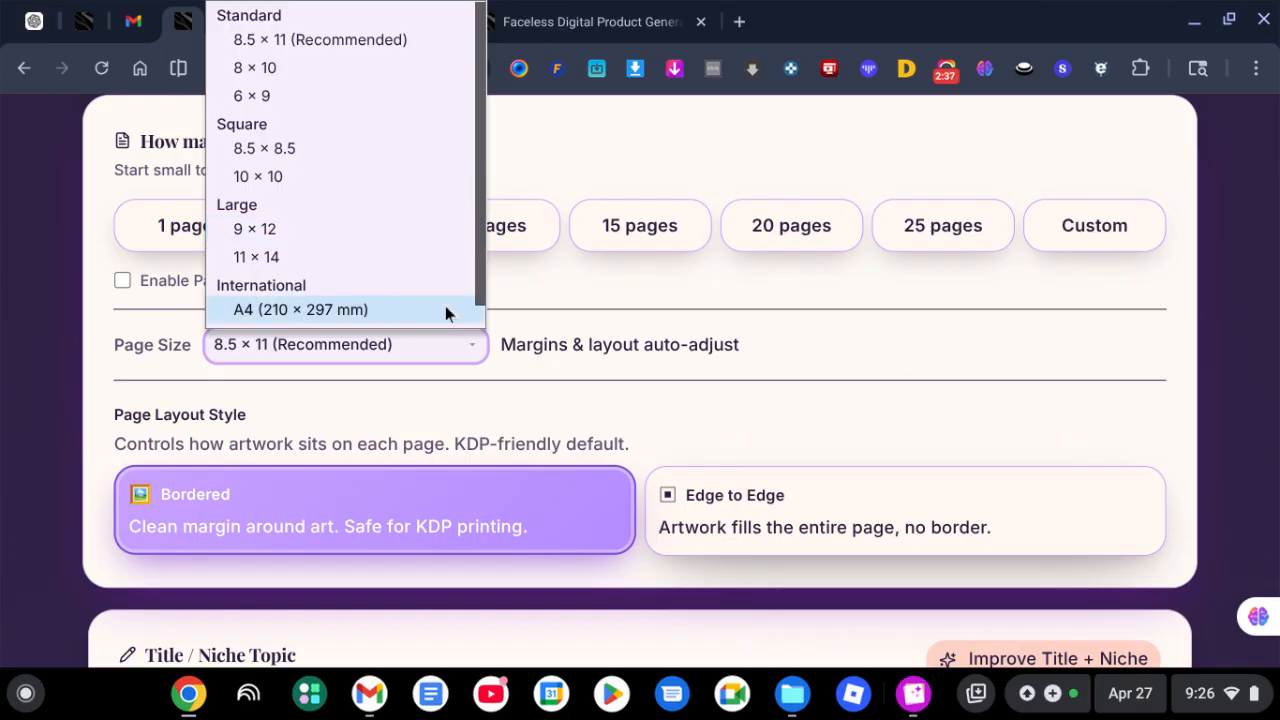
pyautogui.click(664, 318)
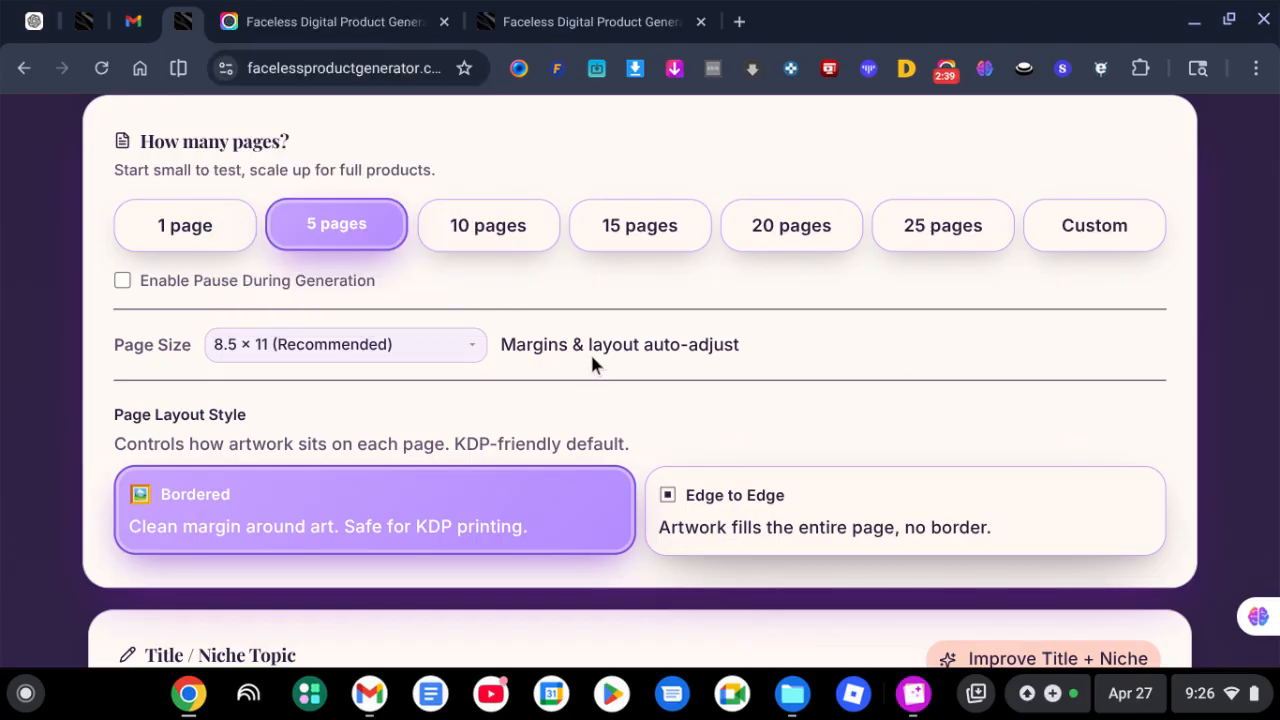
# Set the page layout style to Edge to Edge so the artwork fills the entire page
pyautogui.scroll(-1, 596, 344)
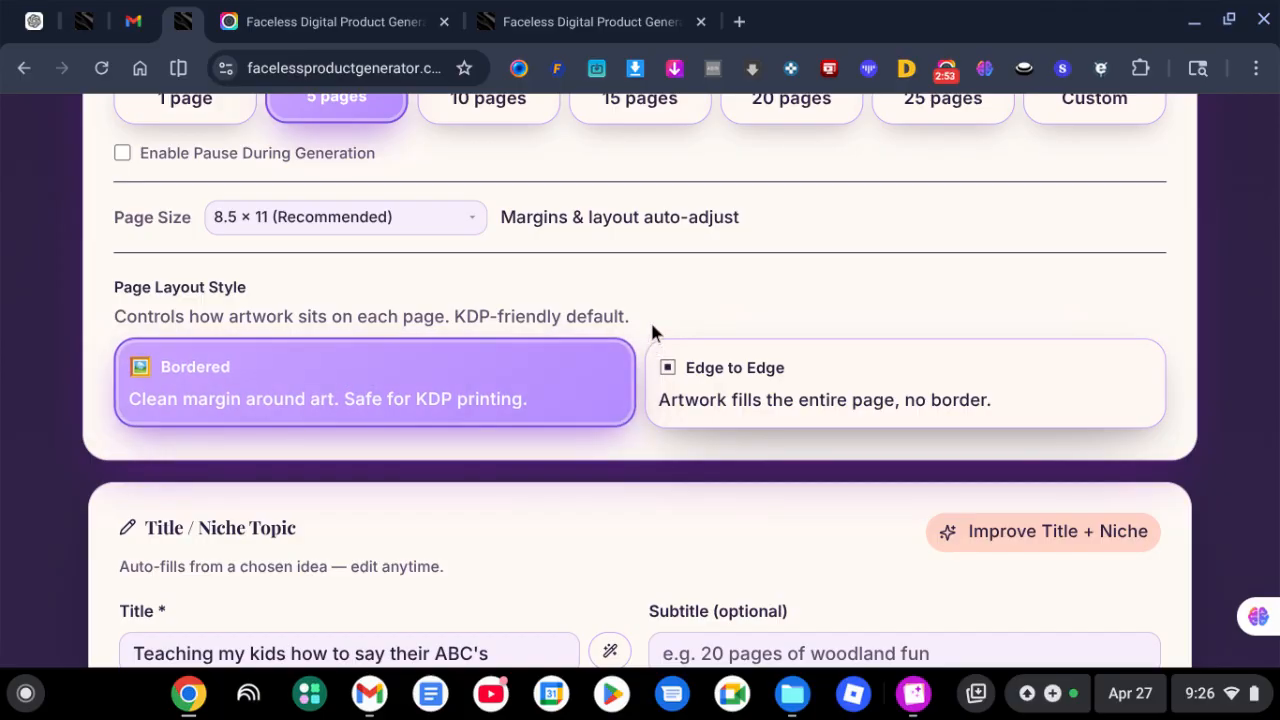
pyautogui.click(860, 379)
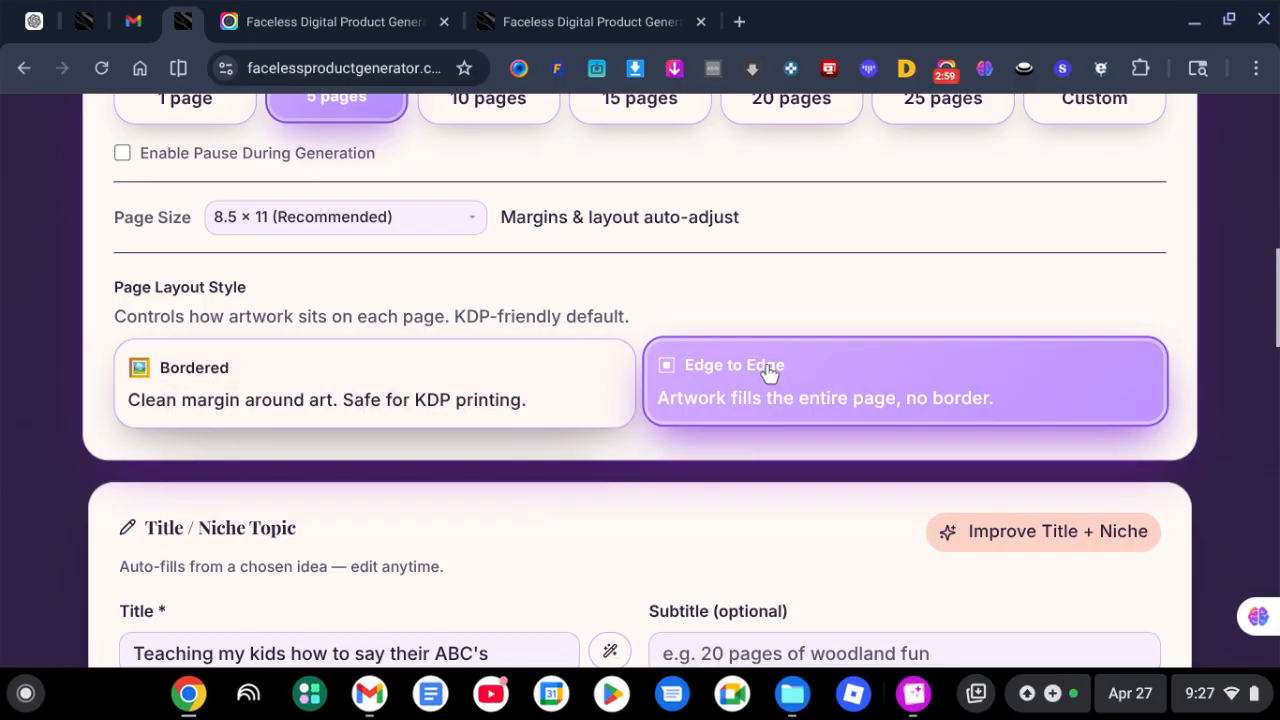
pyautogui.scroll(-1, 786, 329)
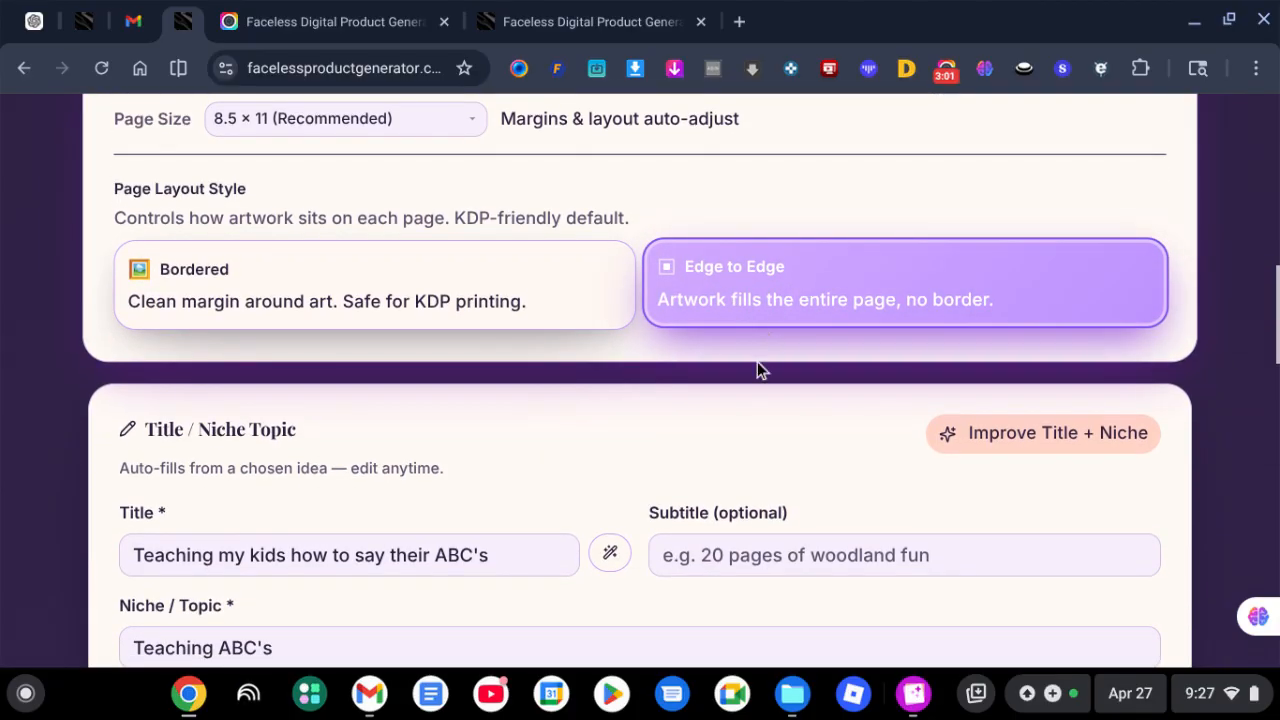
pyautogui.scroll(-2, 750, 372)
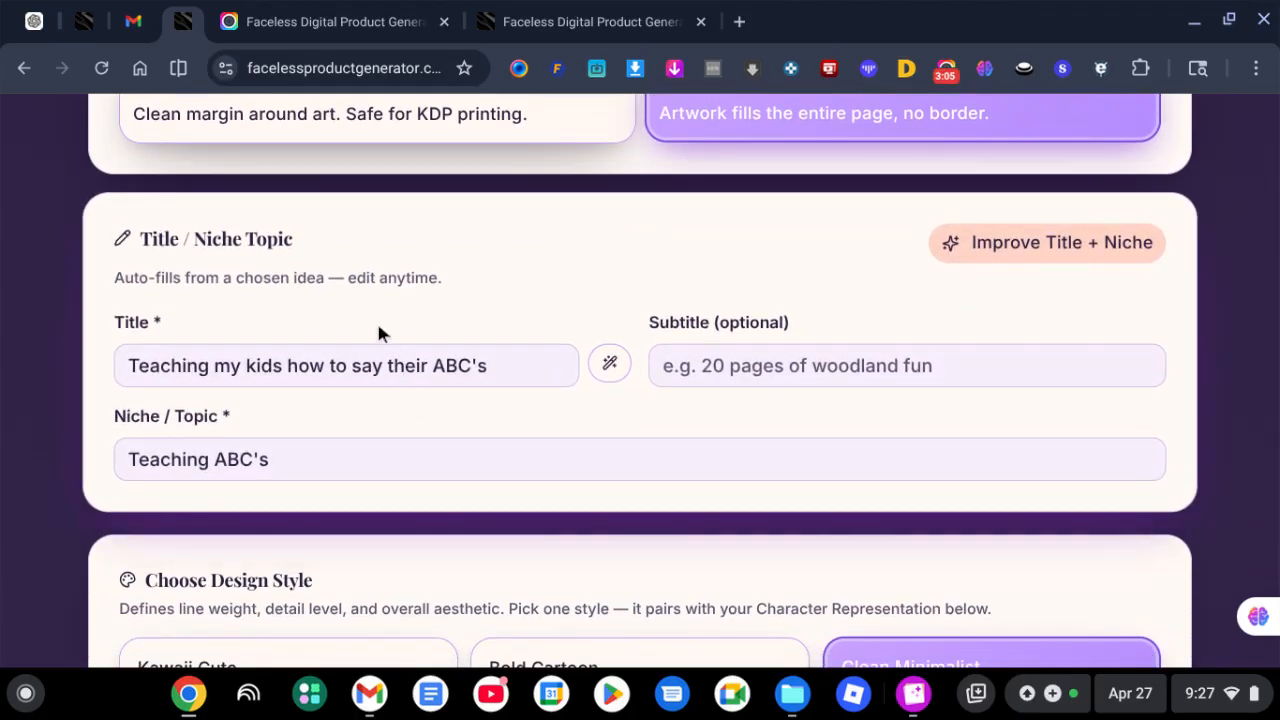
pyautogui.click(397, 376)
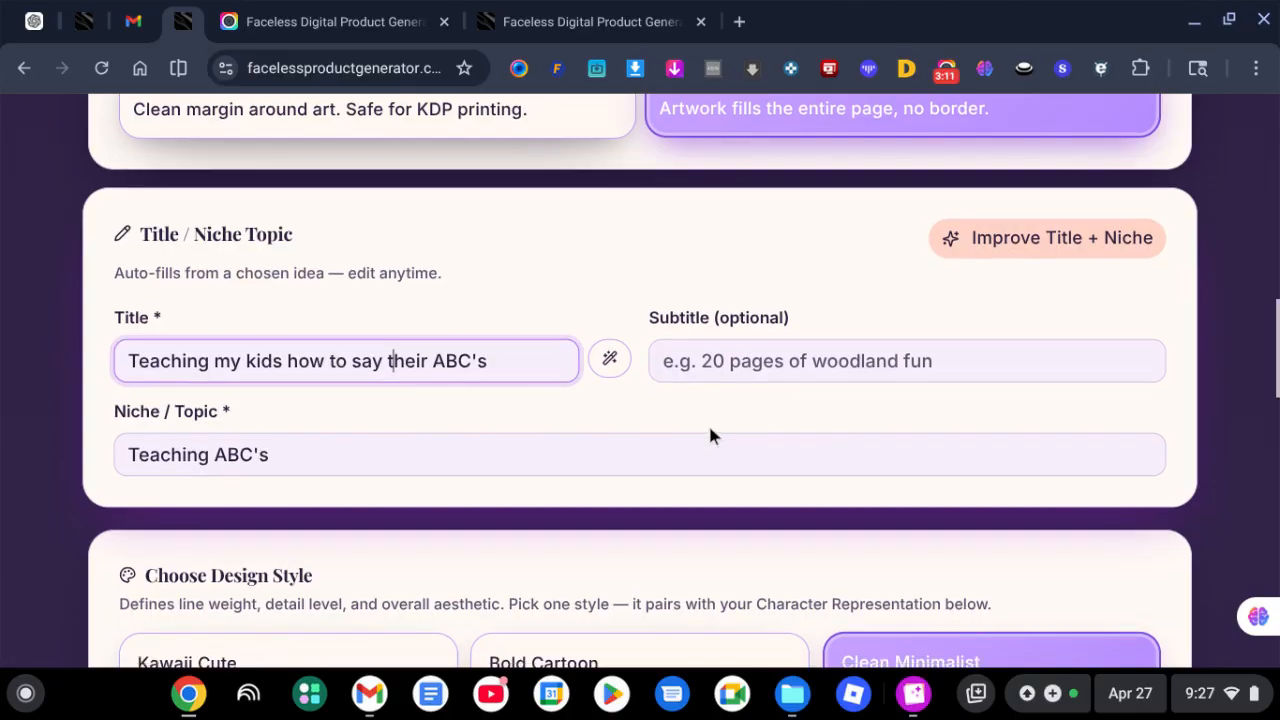
# Try the different design styles for the coloring book and settle on Kawaii Cute
pyautogui.scroll(-1, 710, 435)
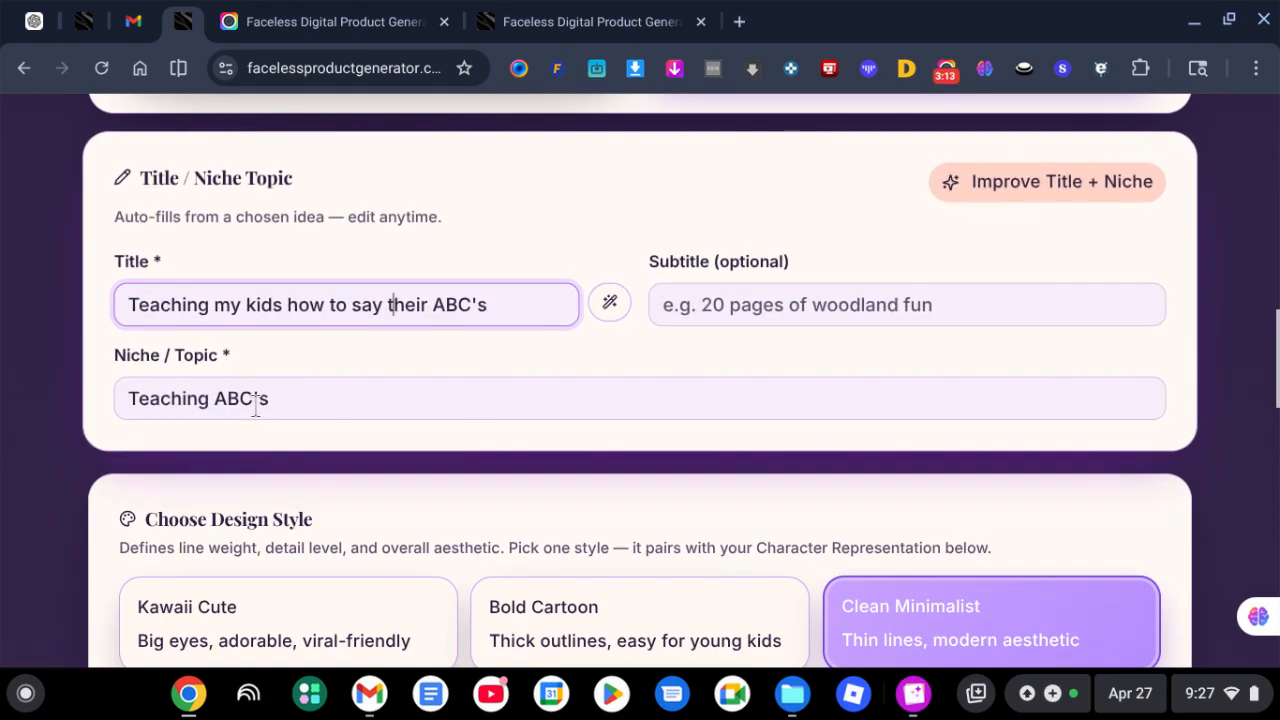
pyautogui.scroll(-1, 574, 417)
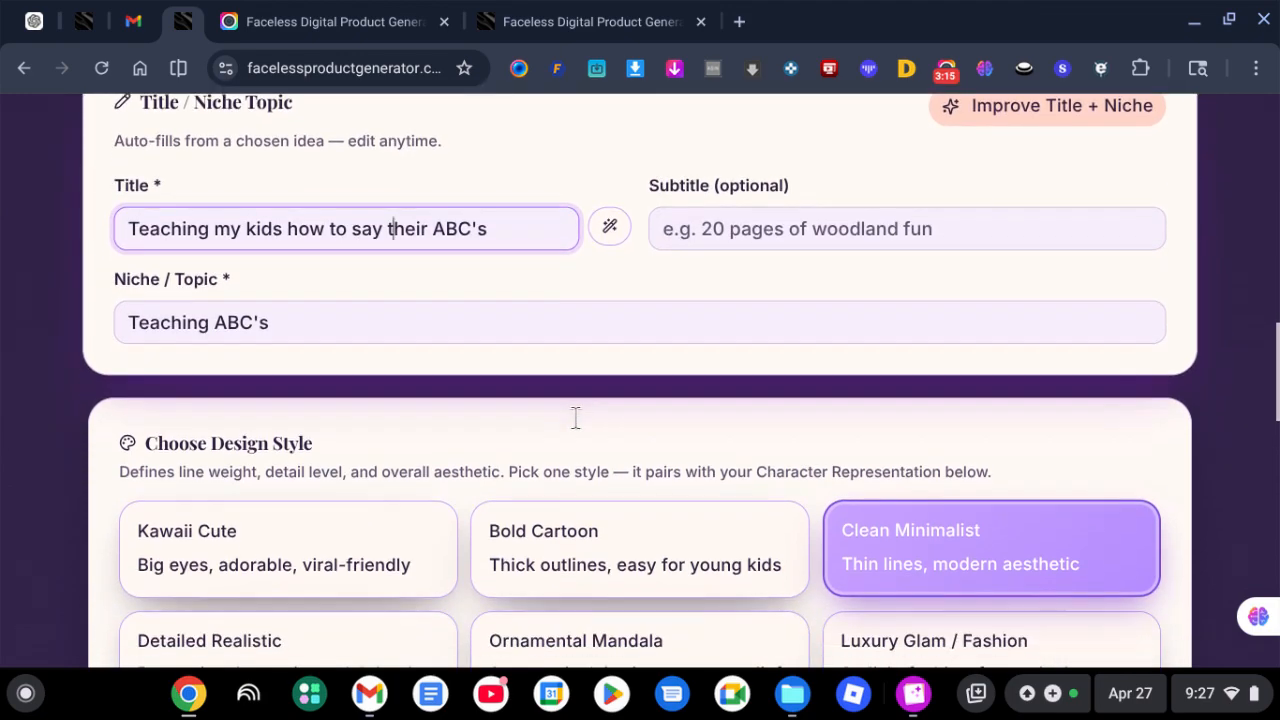
pyautogui.scroll(-1, 576, 417)
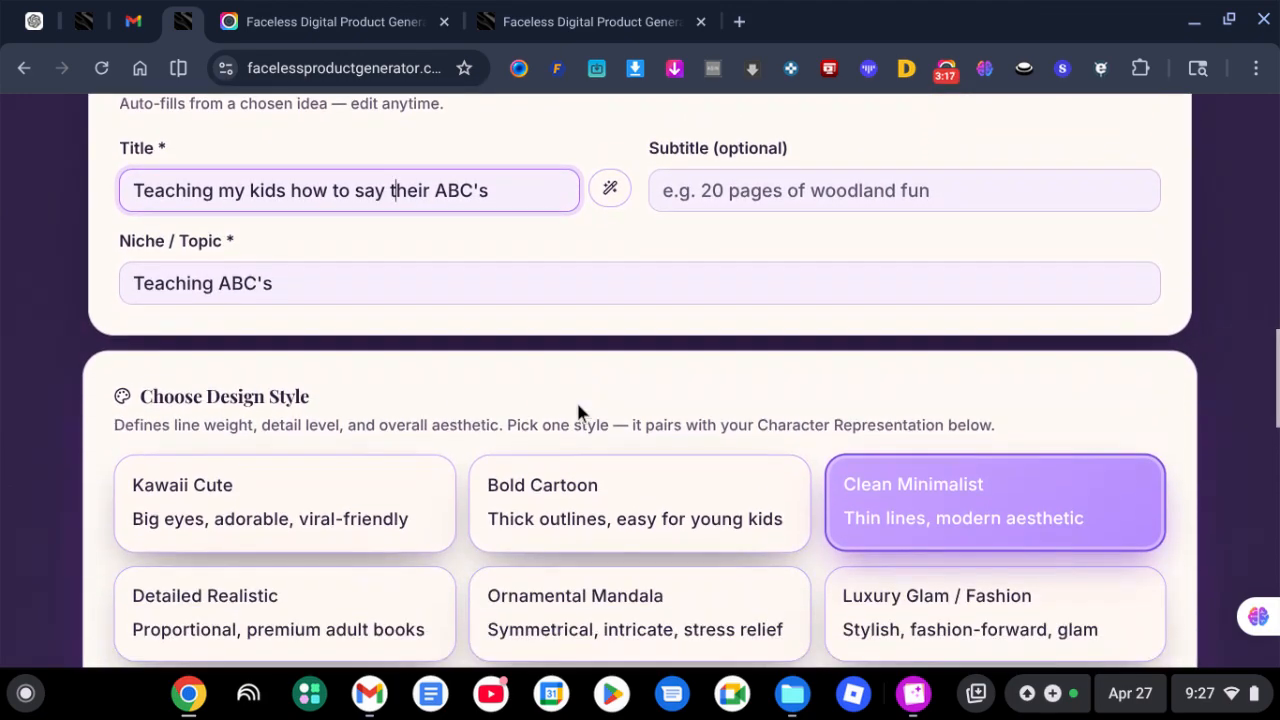
pyautogui.scroll(-2, 577, 412)
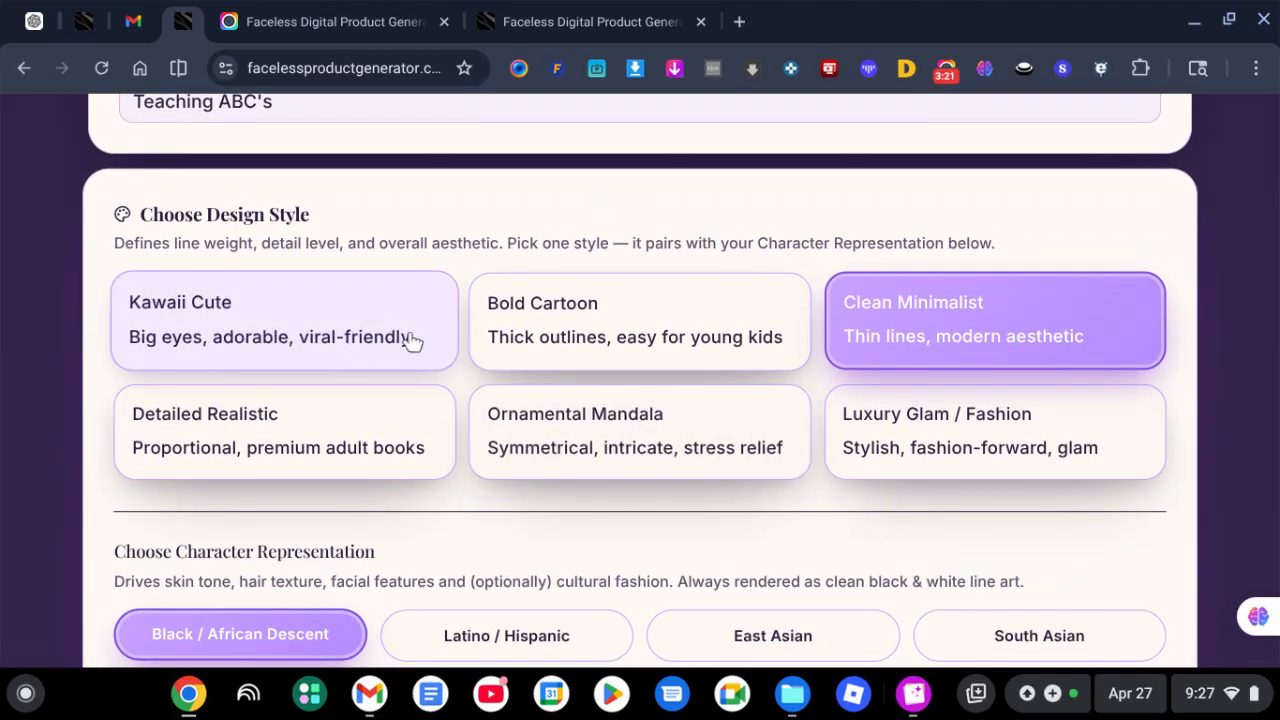
pyautogui.click(410, 340)
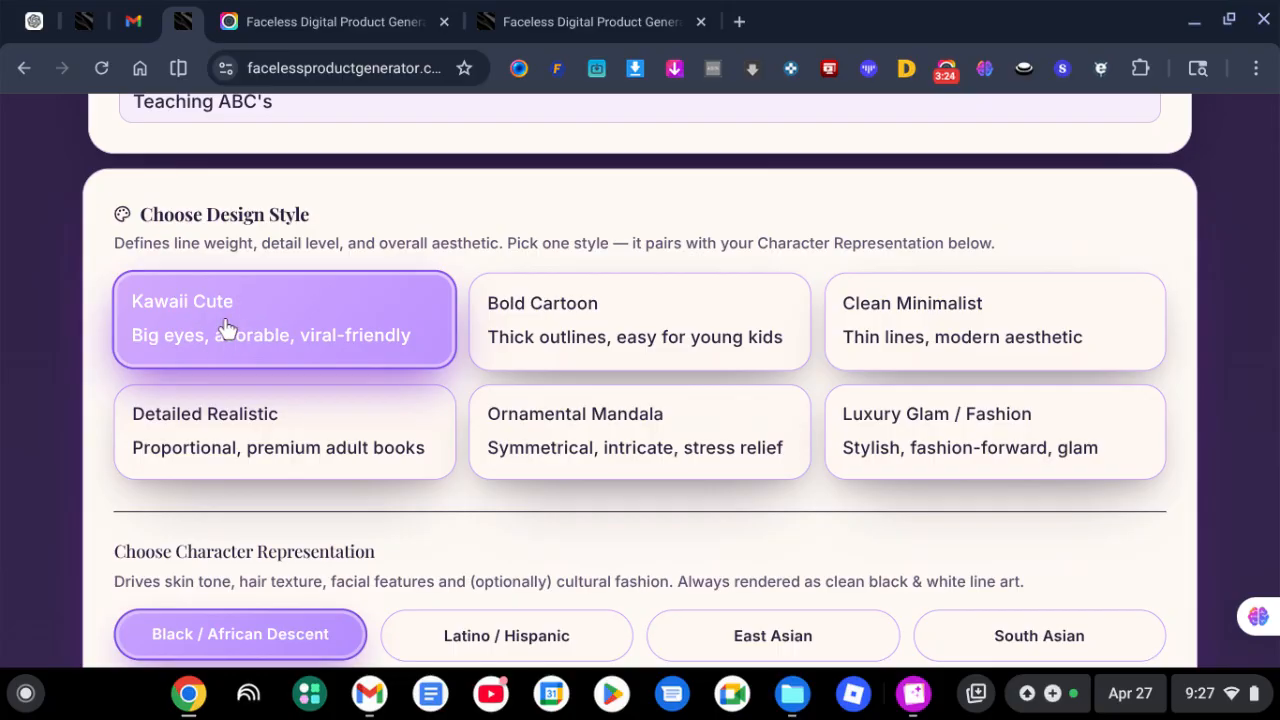
pyautogui.click(566, 340)
pyautogui.click(866, 318)
pyautogui.click(949, 449)
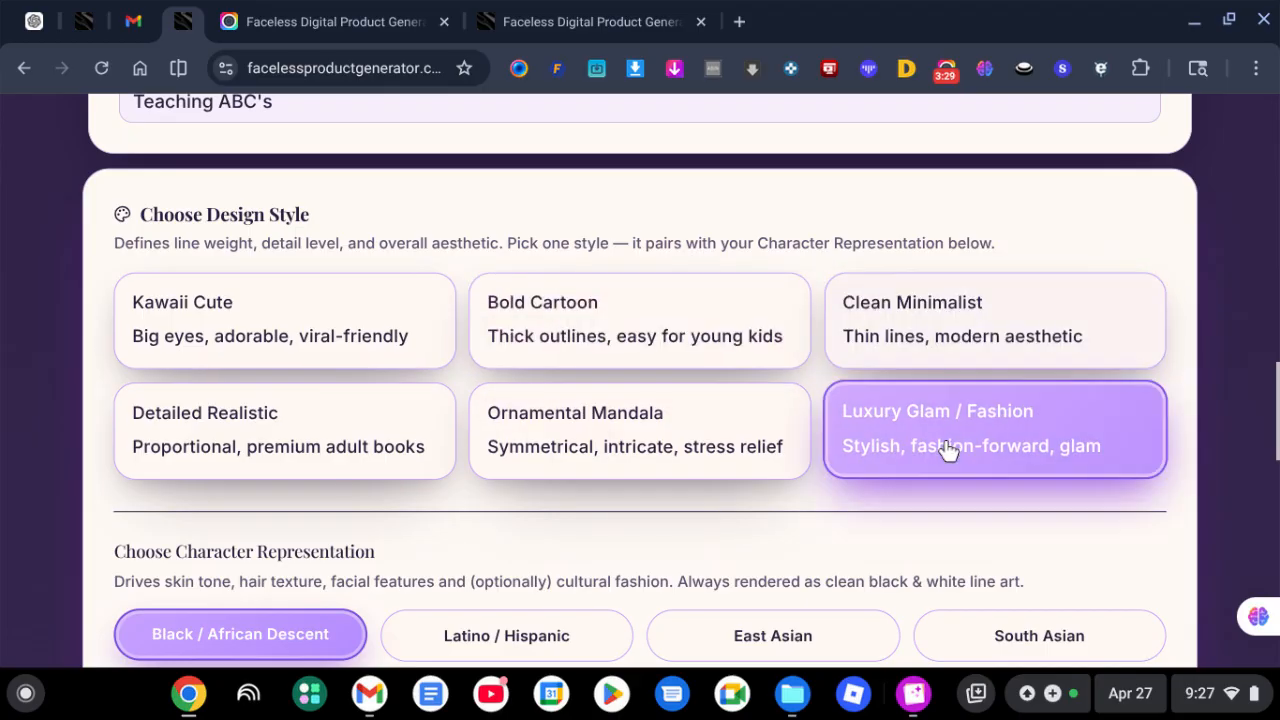
pyautogui.click(639, 462)
pyautogui.click(378, 433)
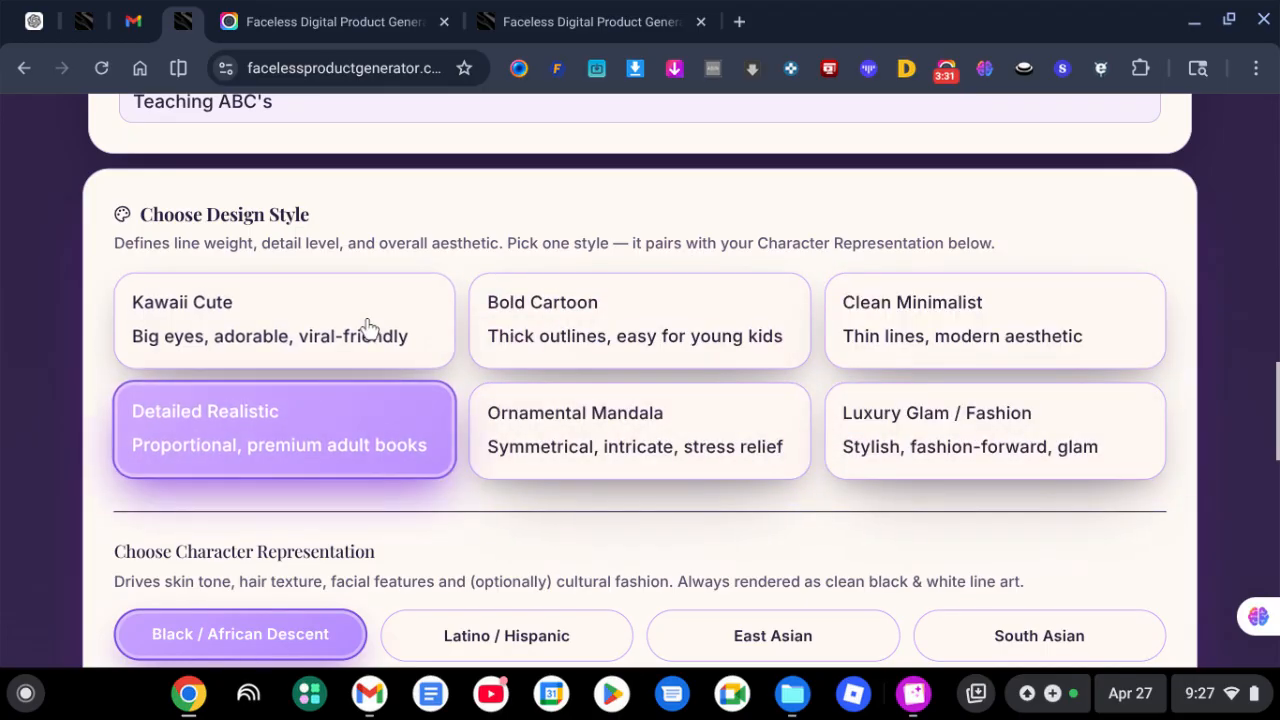
pyautogui.click(366, 331)
# Try the Latino / Hispanic, East Asian and South Asian character representations, and return to Black / African Descent
pyautogui.scroll(-3, 606, 320)
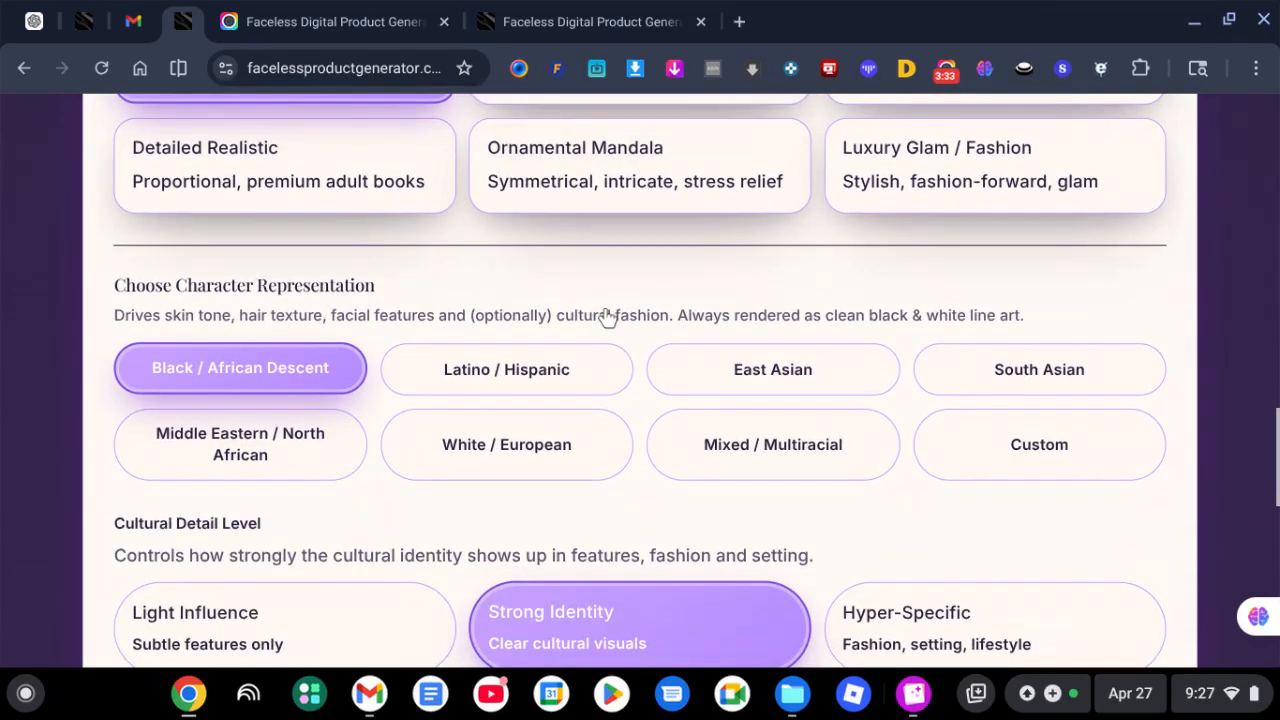
pyautogui.scroll(-1, 607, 317)
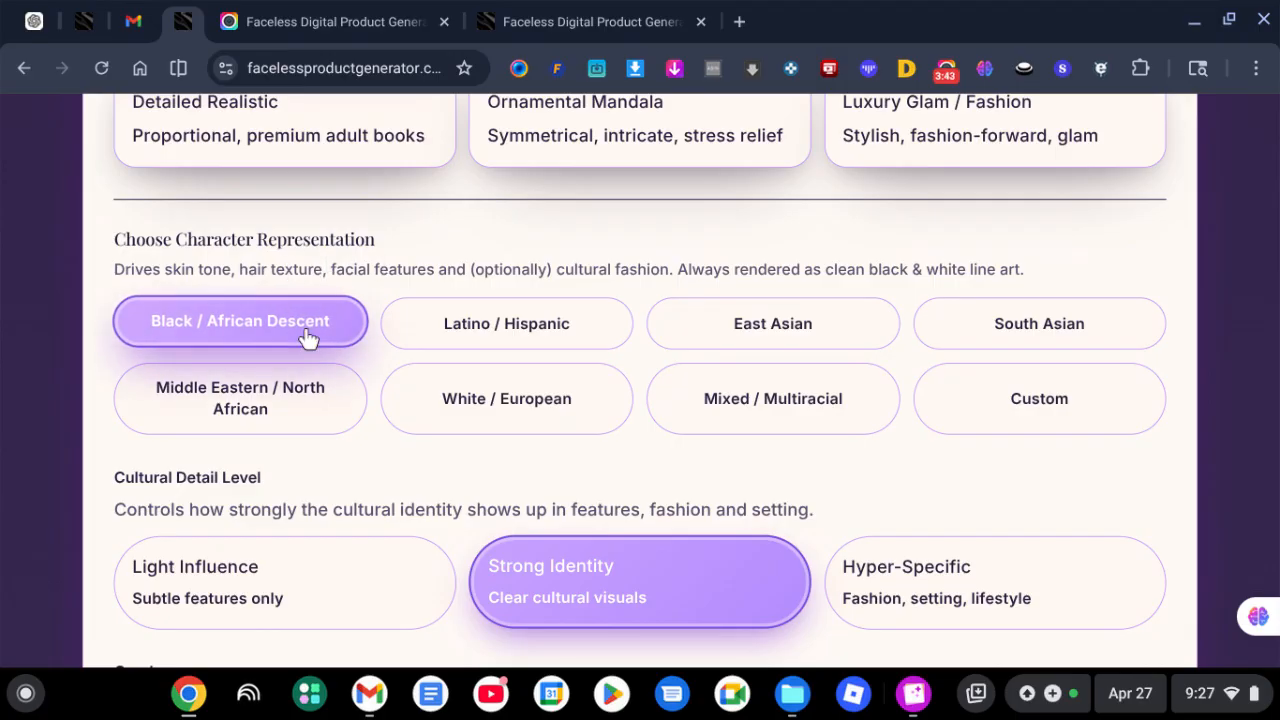
pyautogui.click(477, 323)
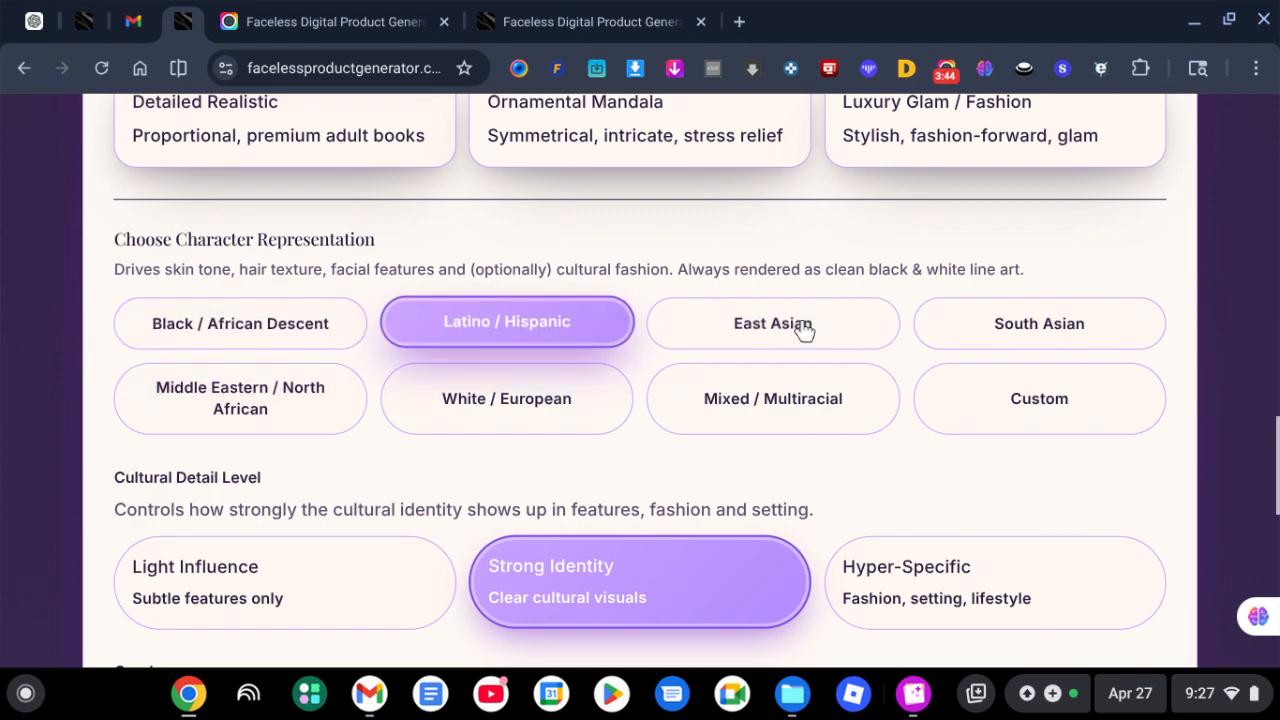
pyautogui.click(803, 330)
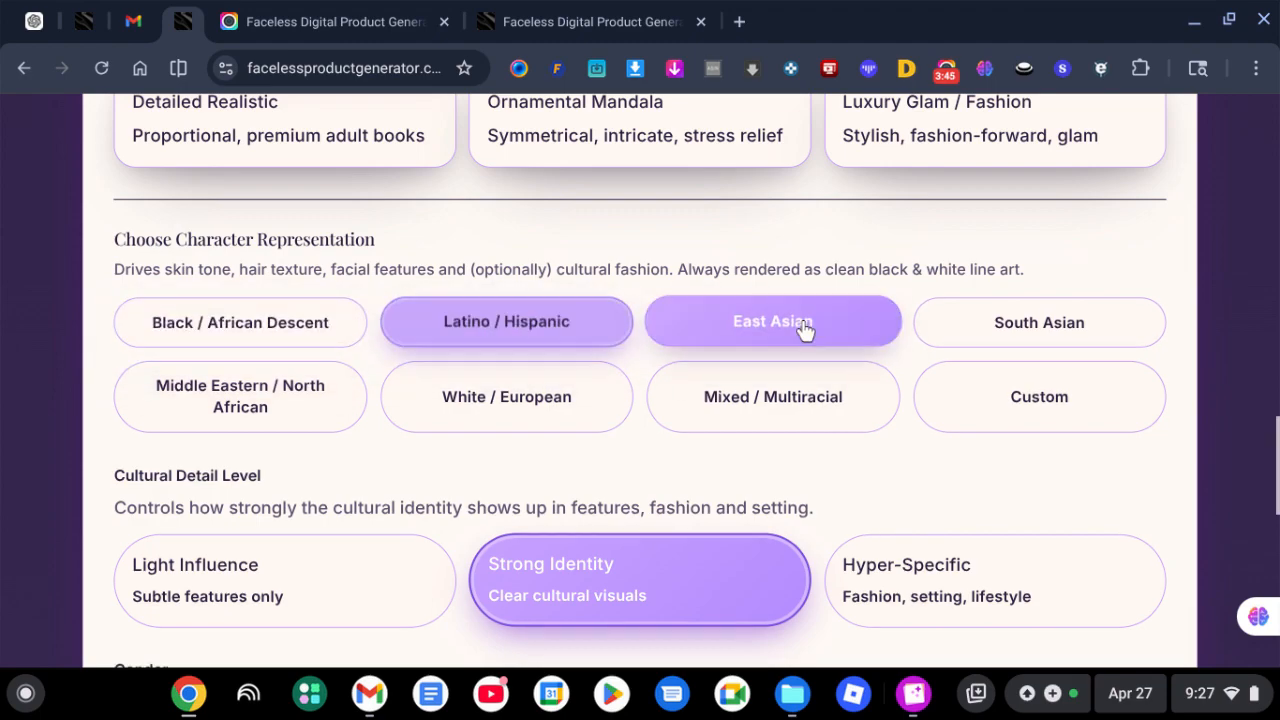
pyautogui.click(1088, 342)
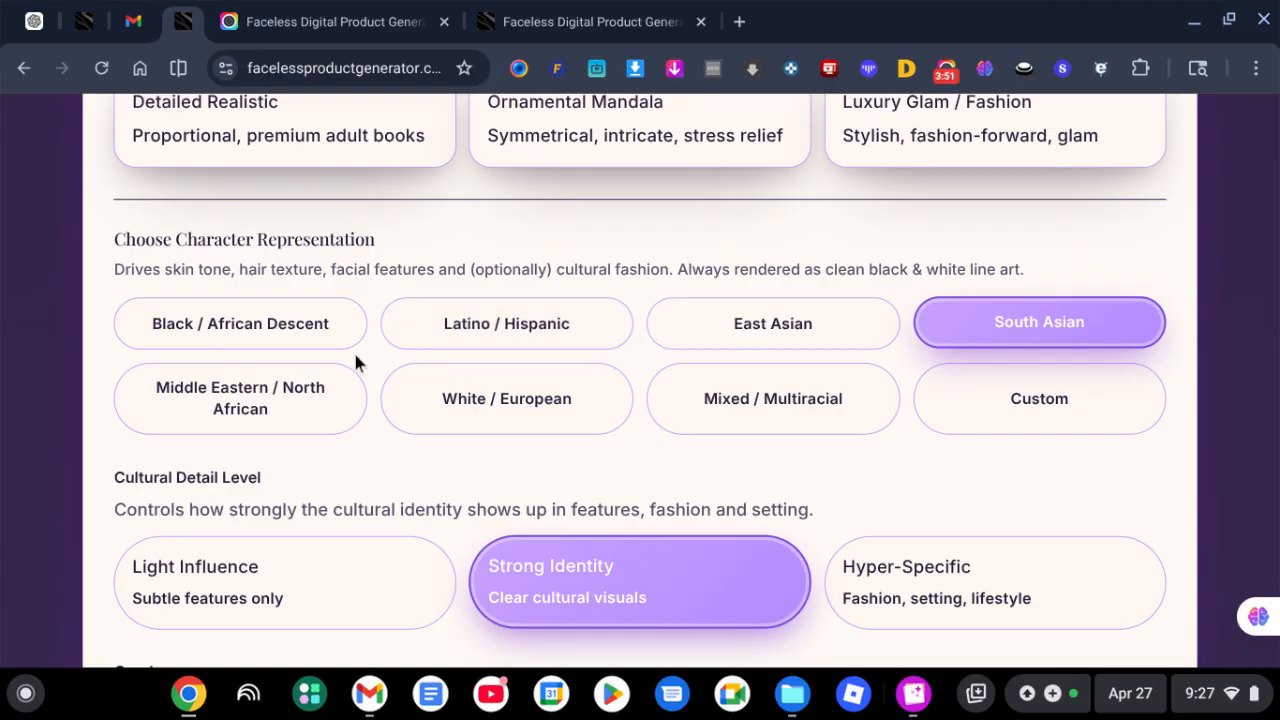
pyautogui.click(314, 329)
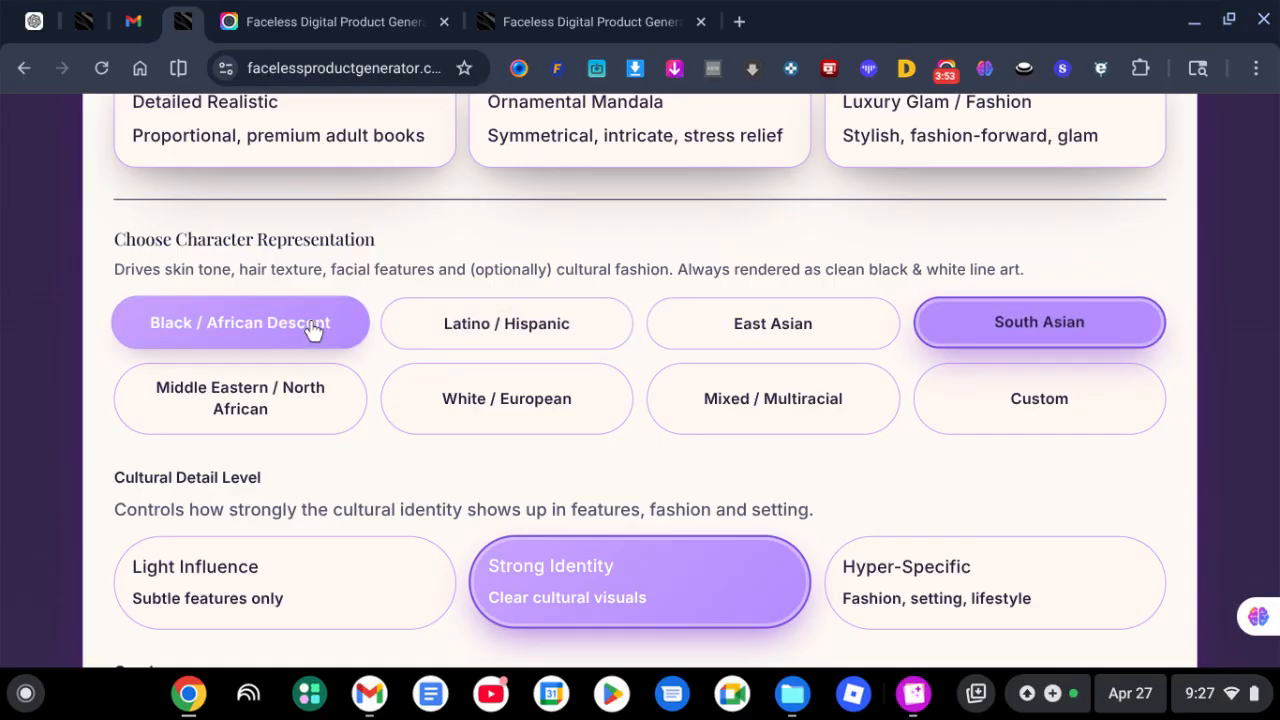
# Try the Hyper-Specific cultural detail level, and switch it to Light Influence
pyautogui.scroll(-1, 443, 391)
pyautogui.scroll(-1, 443, 391)
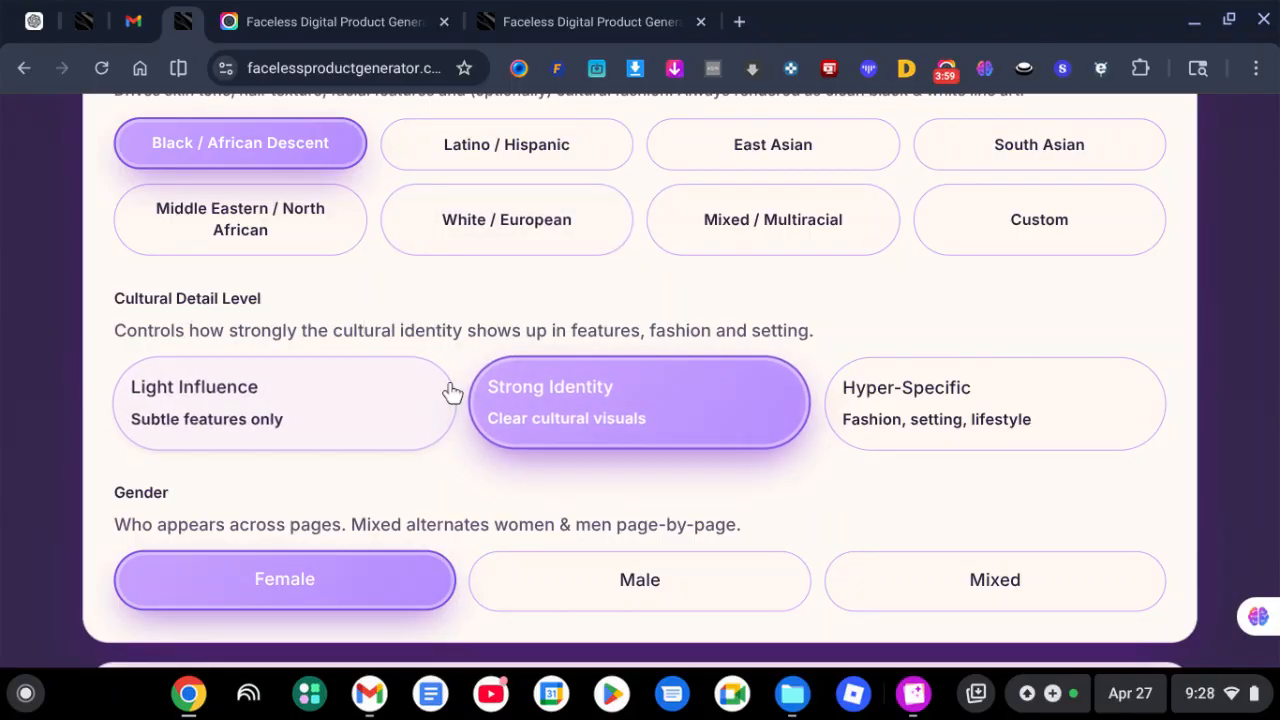
pyautogui.click(958, 428)
pyautogui.click(363, 440)
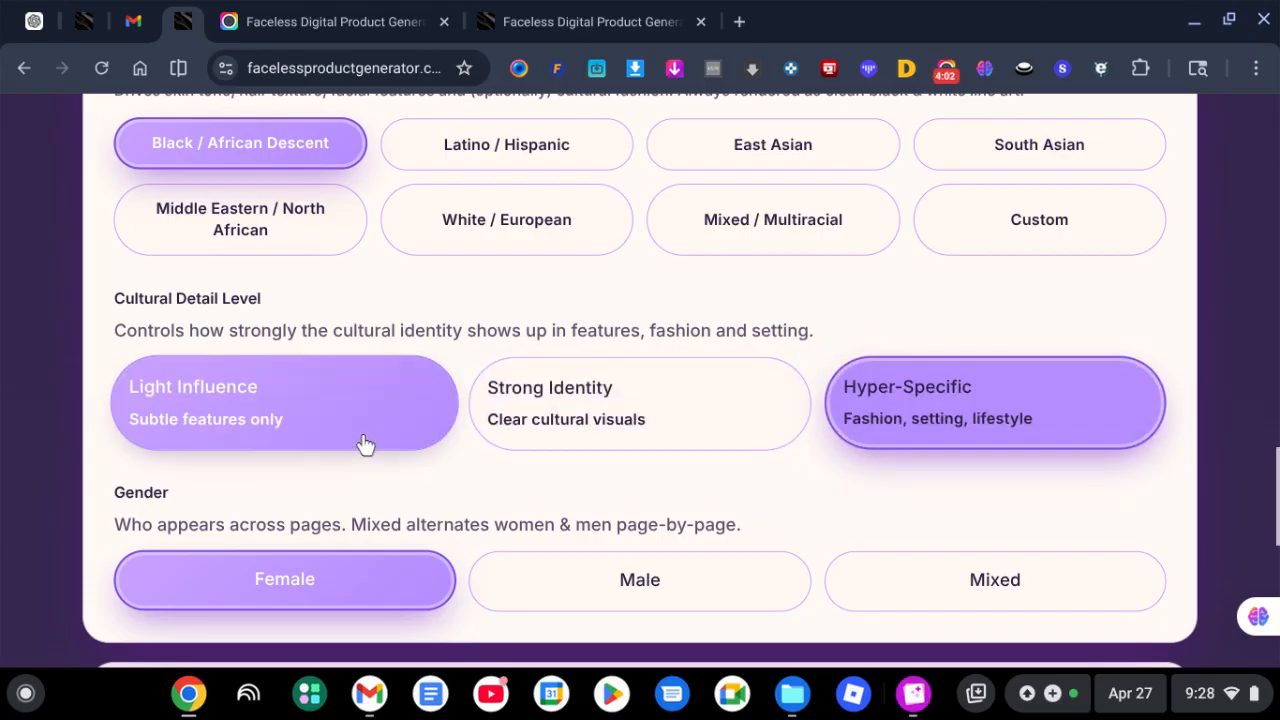
# Set the cultural detail level to Strong Identity and the gender to Mixed
pyautogui.click(590, 422)
pyautogui.scroll(-5, 588, 423)
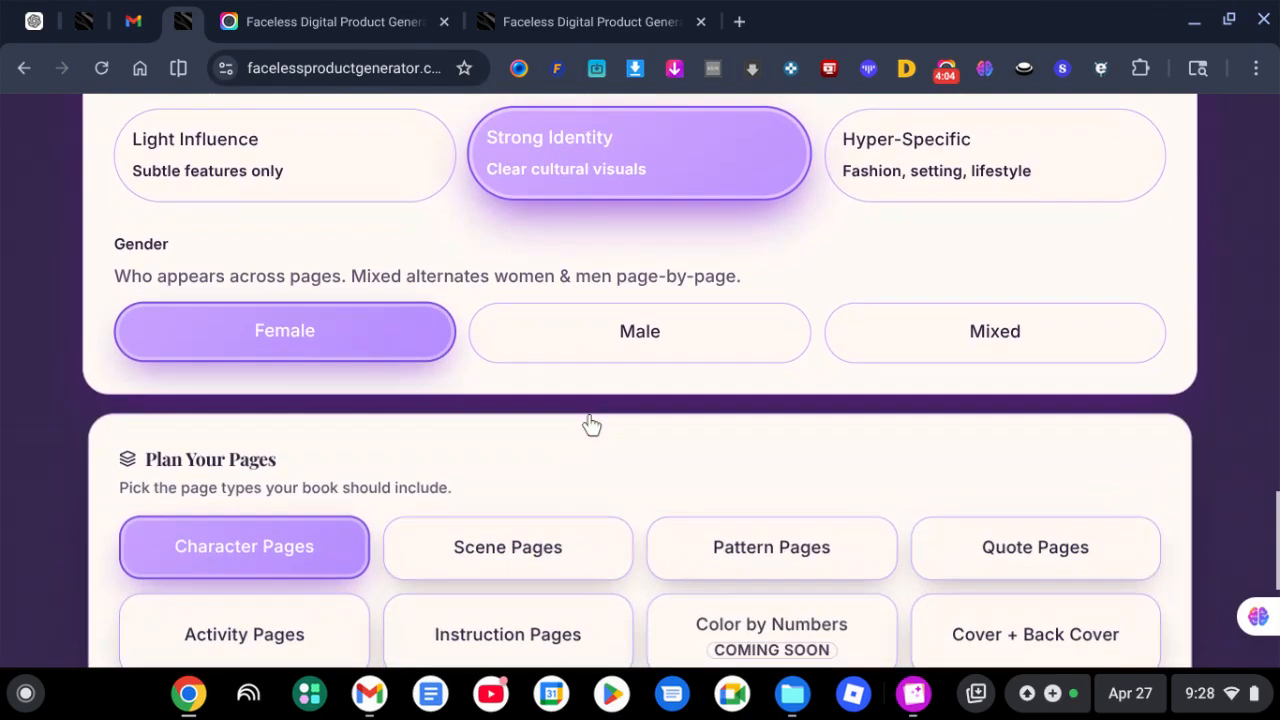
pyautogui.click(585, 345)
pyautogui.click(970, 330)
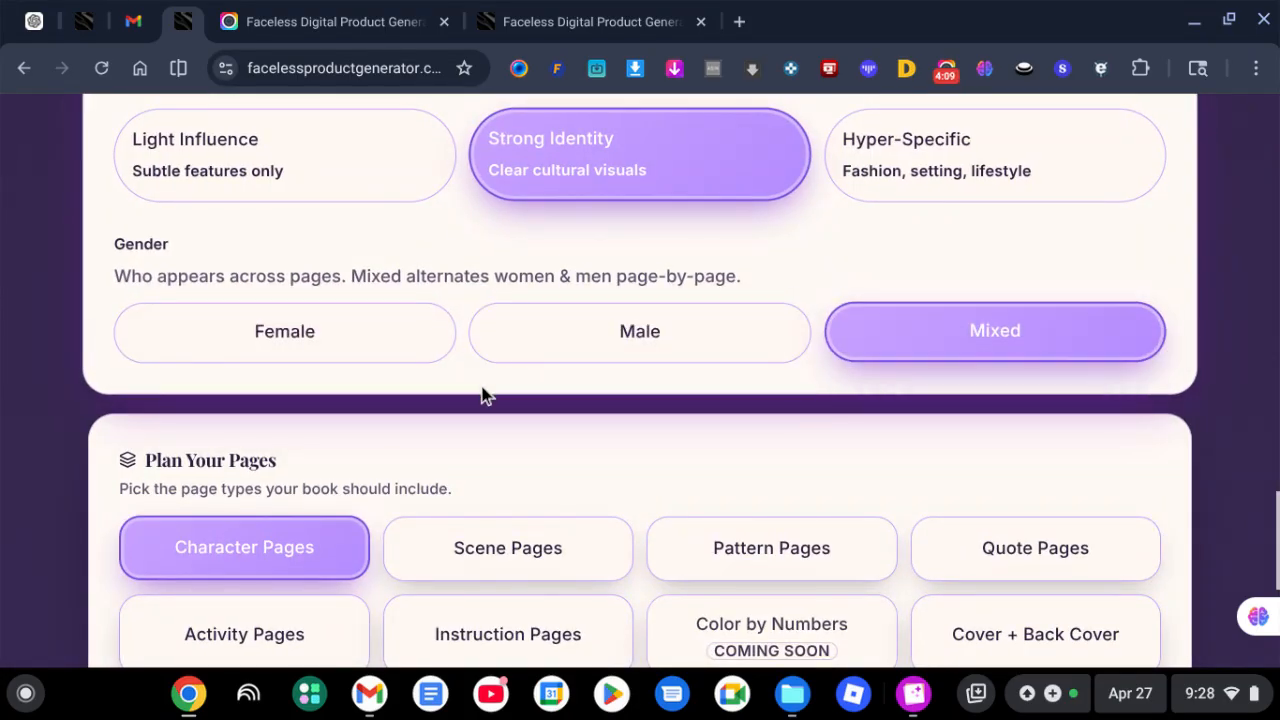
# Add Scene Pages to the page plan alongside Character Pages, trying Activity Pages and removing them again
pyautogui.scroll(-3, 481, 392)
pyautogui.scroll(-1, 481, 392)
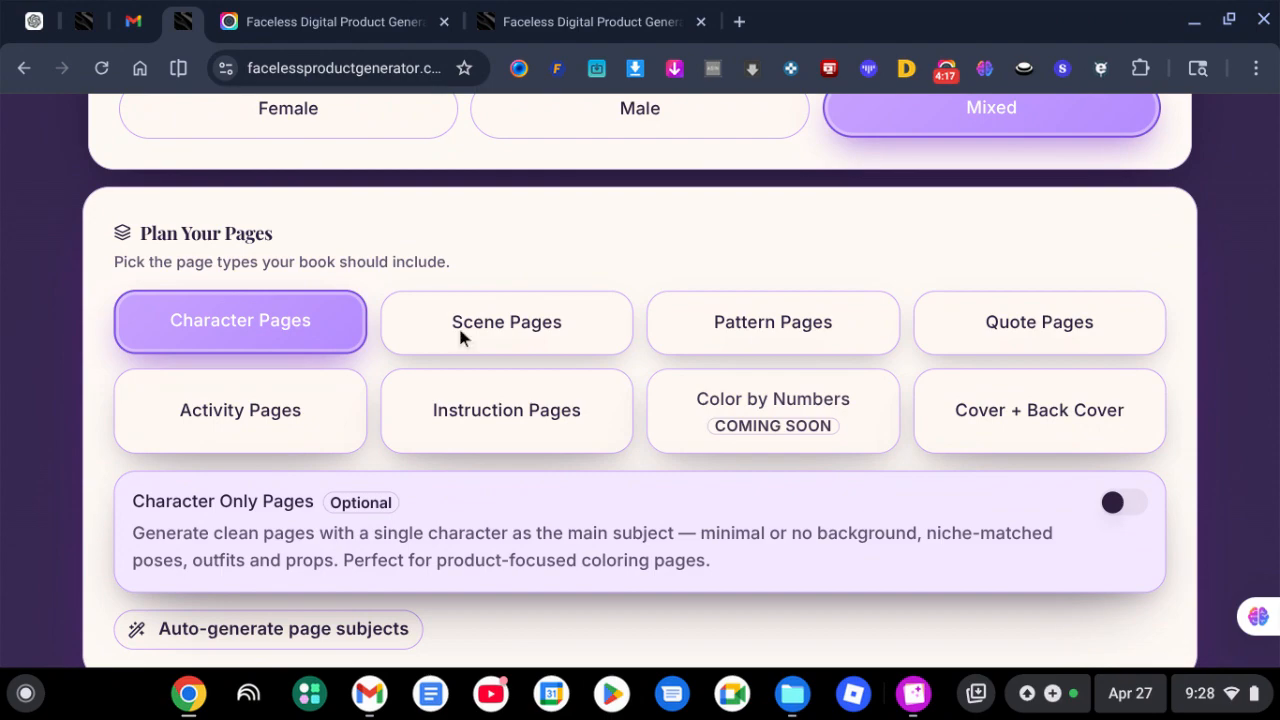
pyautogui.click(315, 435)
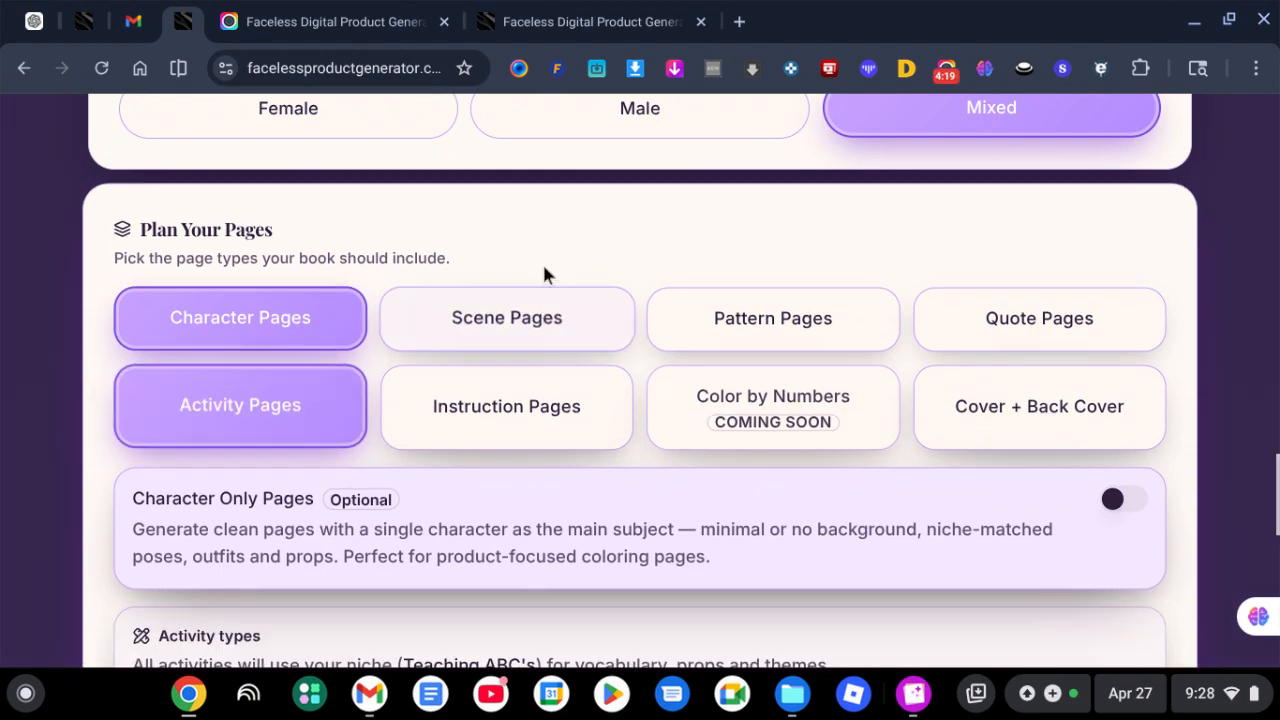
pyautogui.click(552, 326)
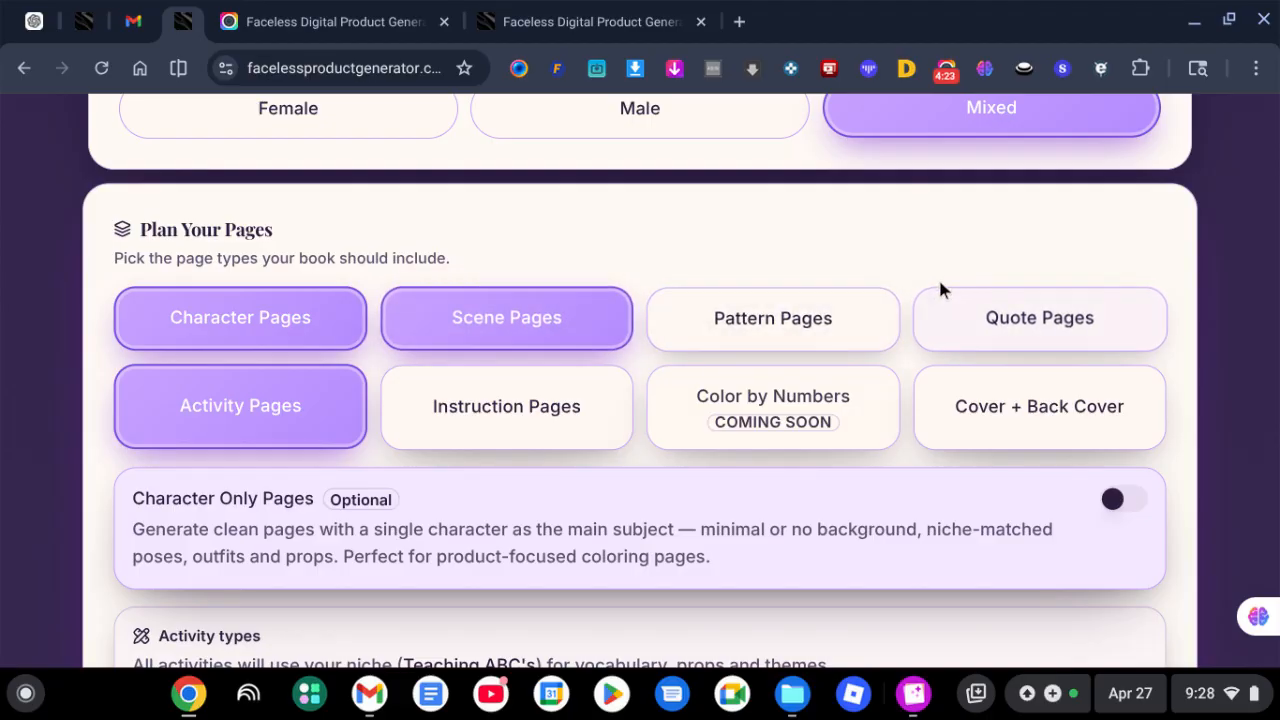
pyautogui.scroll(-2, 943, 277)
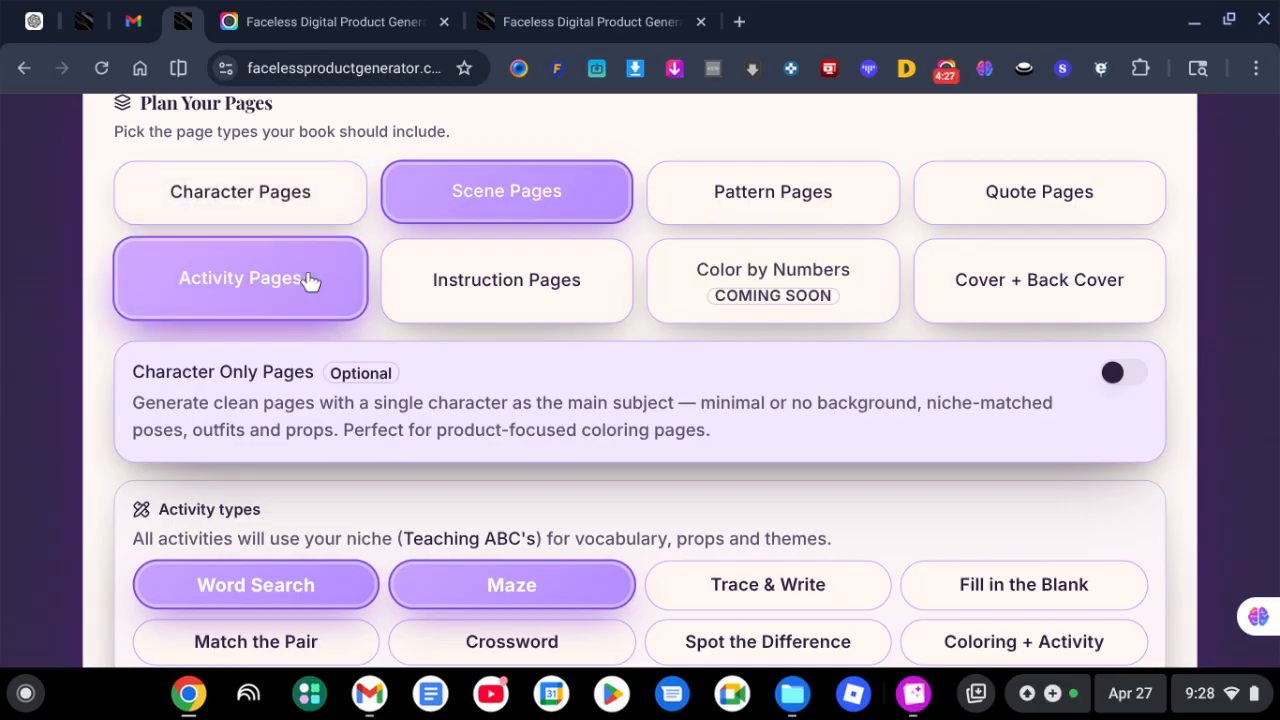
pyautogui.click(300, 271)
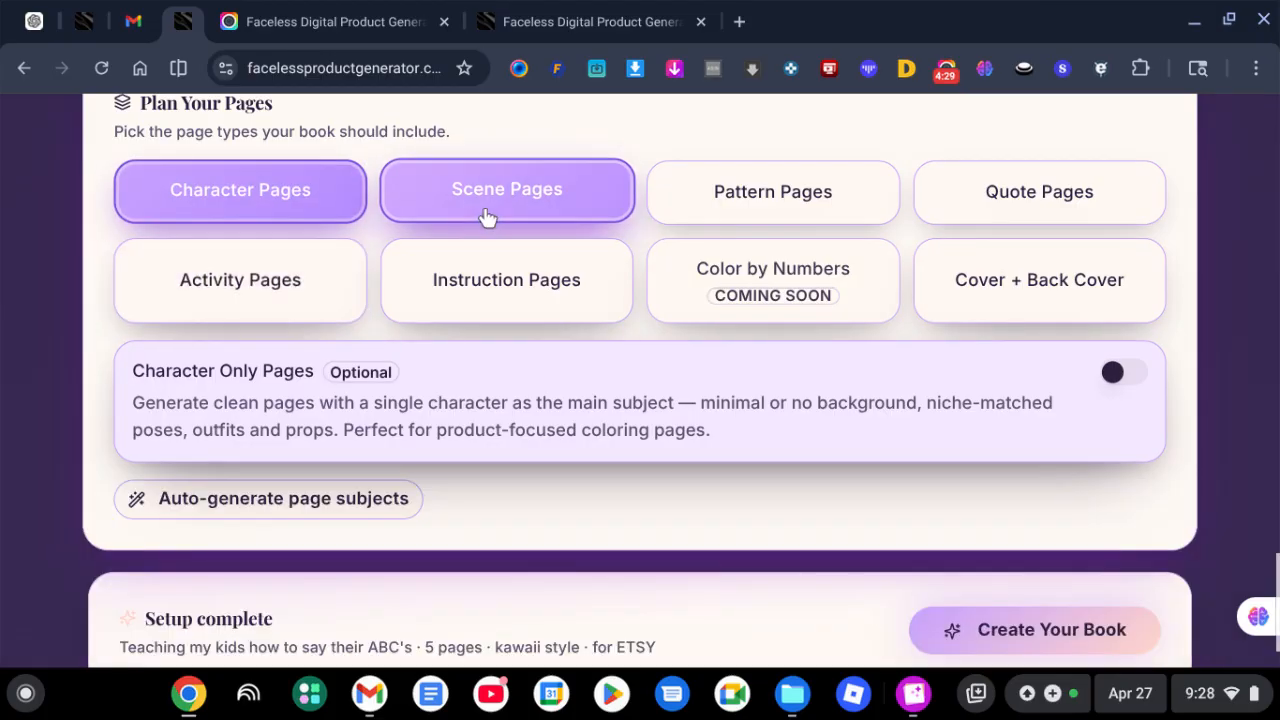
# Try the optional Character Only Pages setting and turn it back off
pyautogui.scroll(-1, 655, 336)
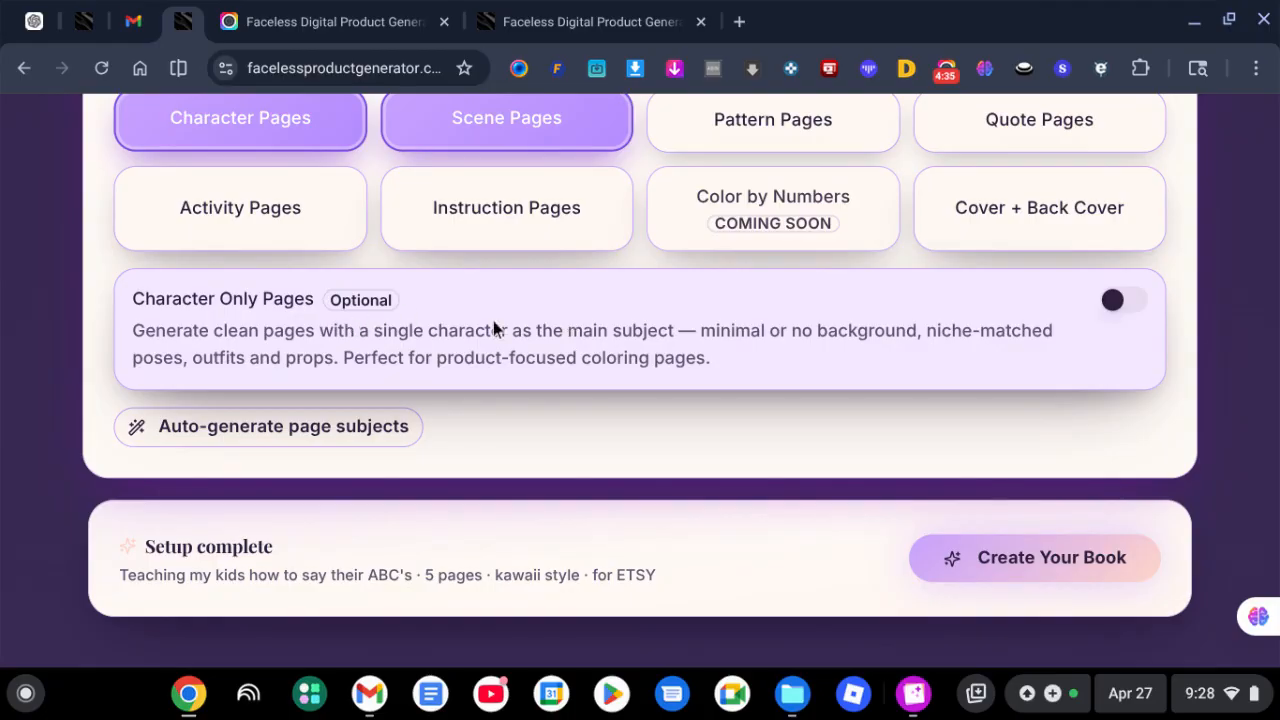
pyautogui.click(1128, 303)
pyautogui.scroll(-3, 1090, 328)
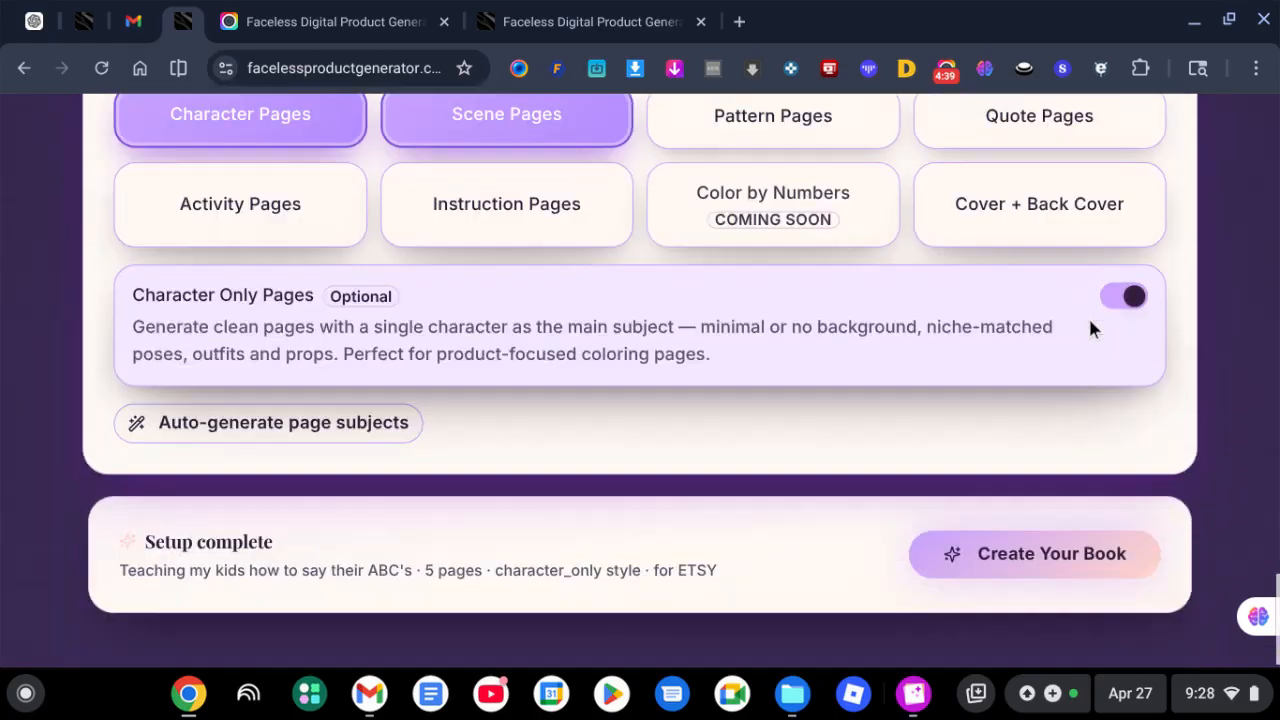
pyautogui.click(1121, 288)
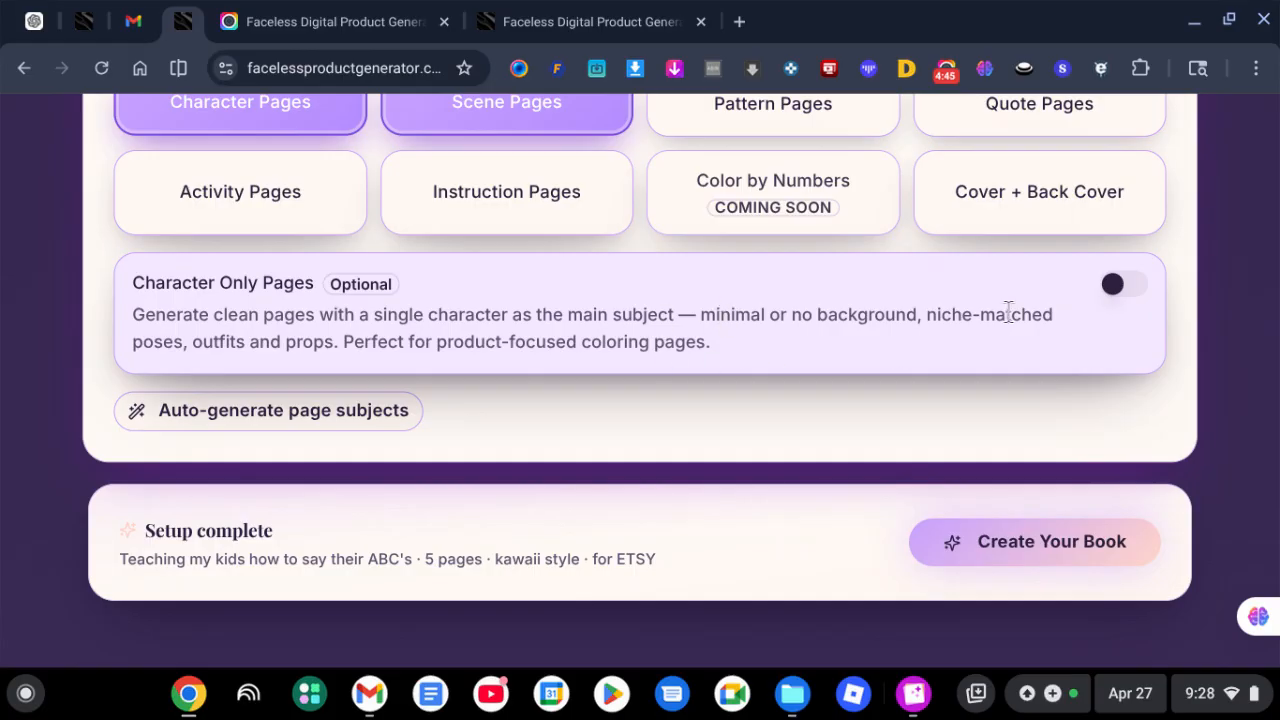
pyautogui.scroll(-1, 653, 430)
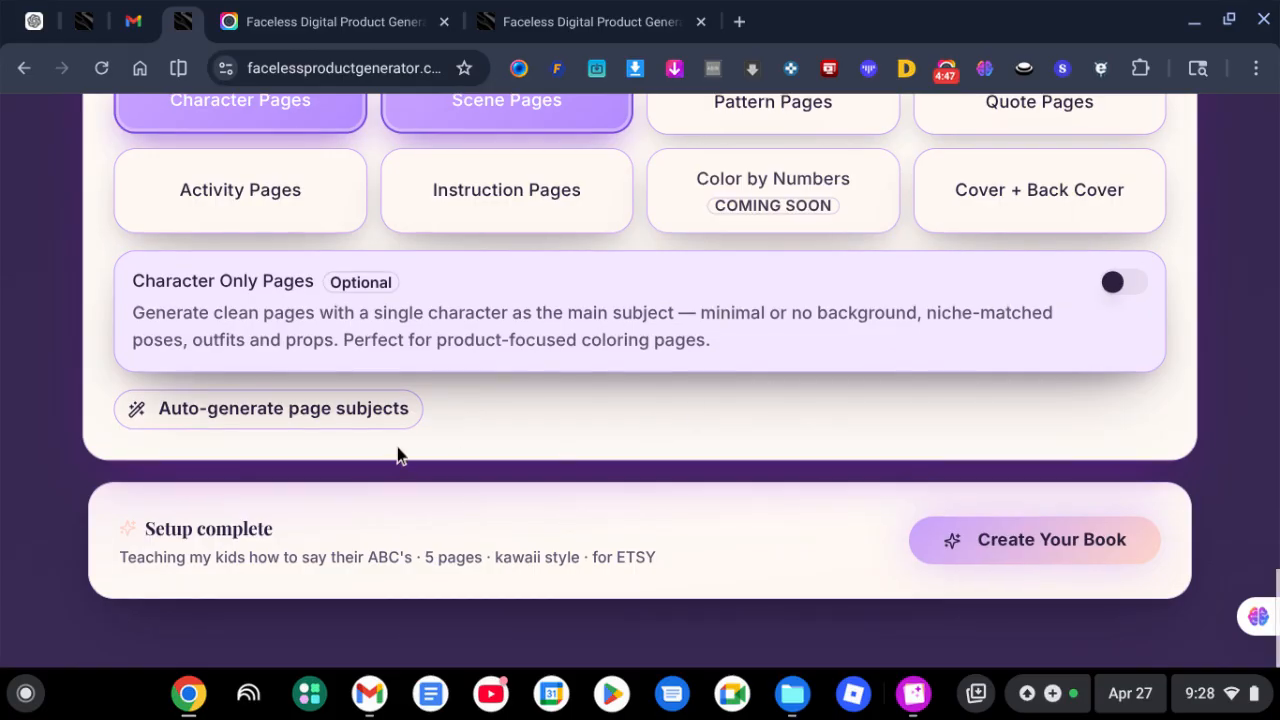
# Auto-generate the page subjects for the cover and the interior pages
pyautogui.scroll(3, 472, 403)
pyautogui.scroll(-3, 472, 403)
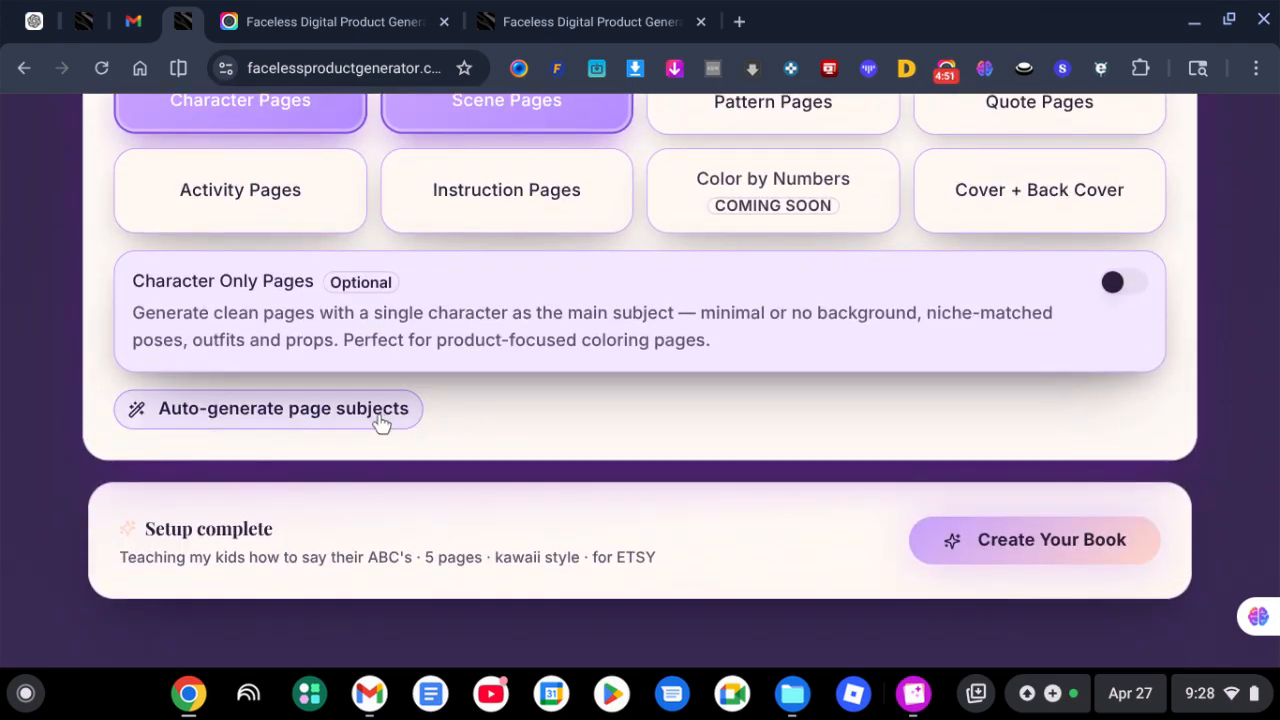
pyautogui.click(380, 422)
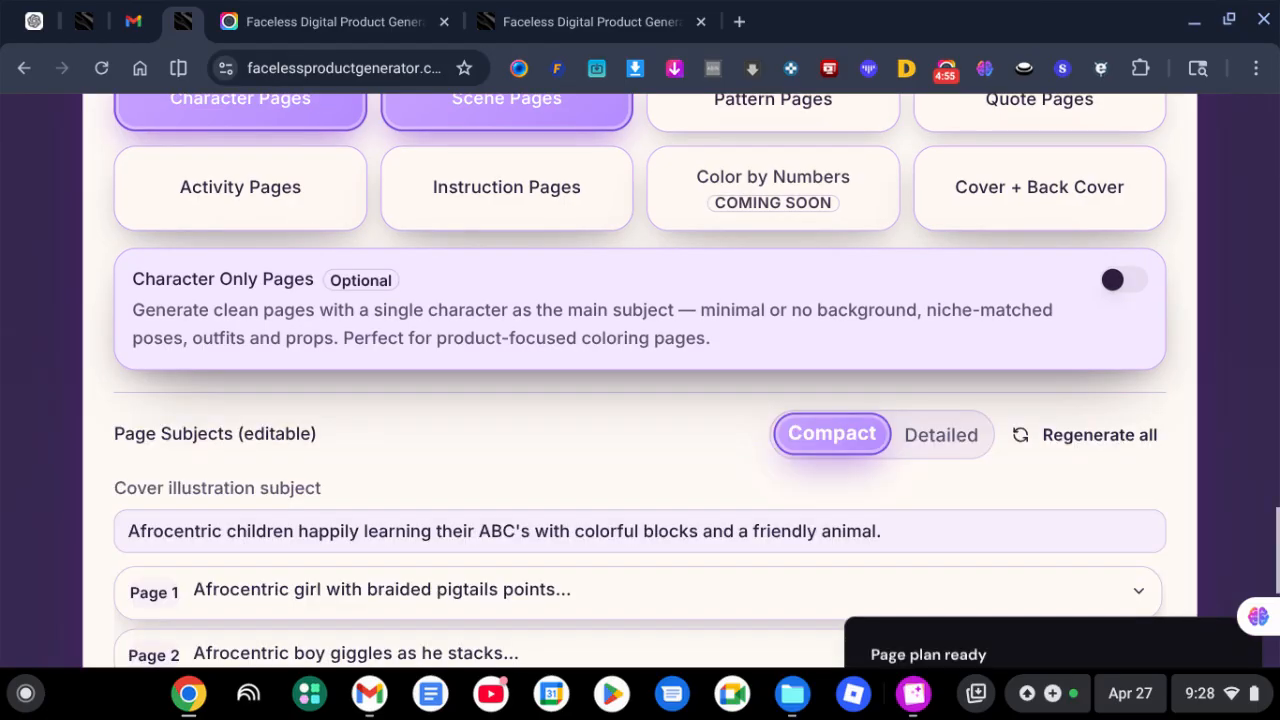
# Expand the Page 1 subject to review its editable description, and close it without changes
pyautogui.scroll(-3, 568, 400)
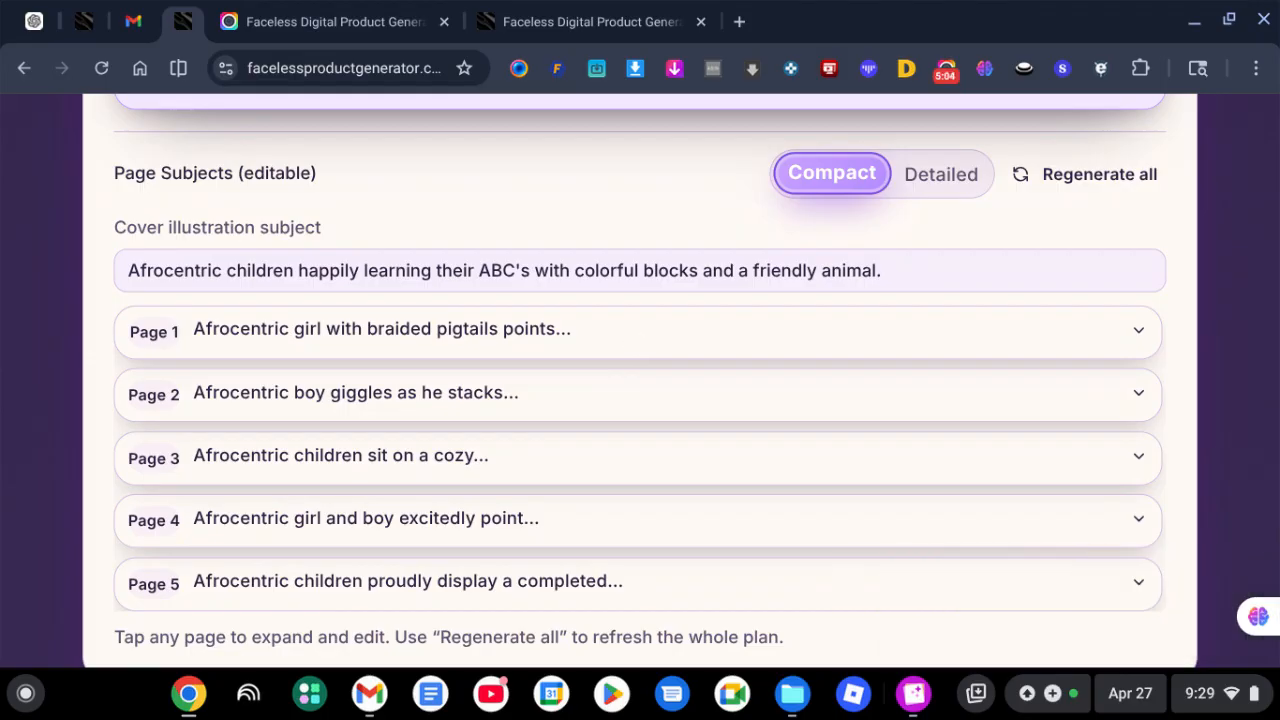
pyautogui.click(637, 340)
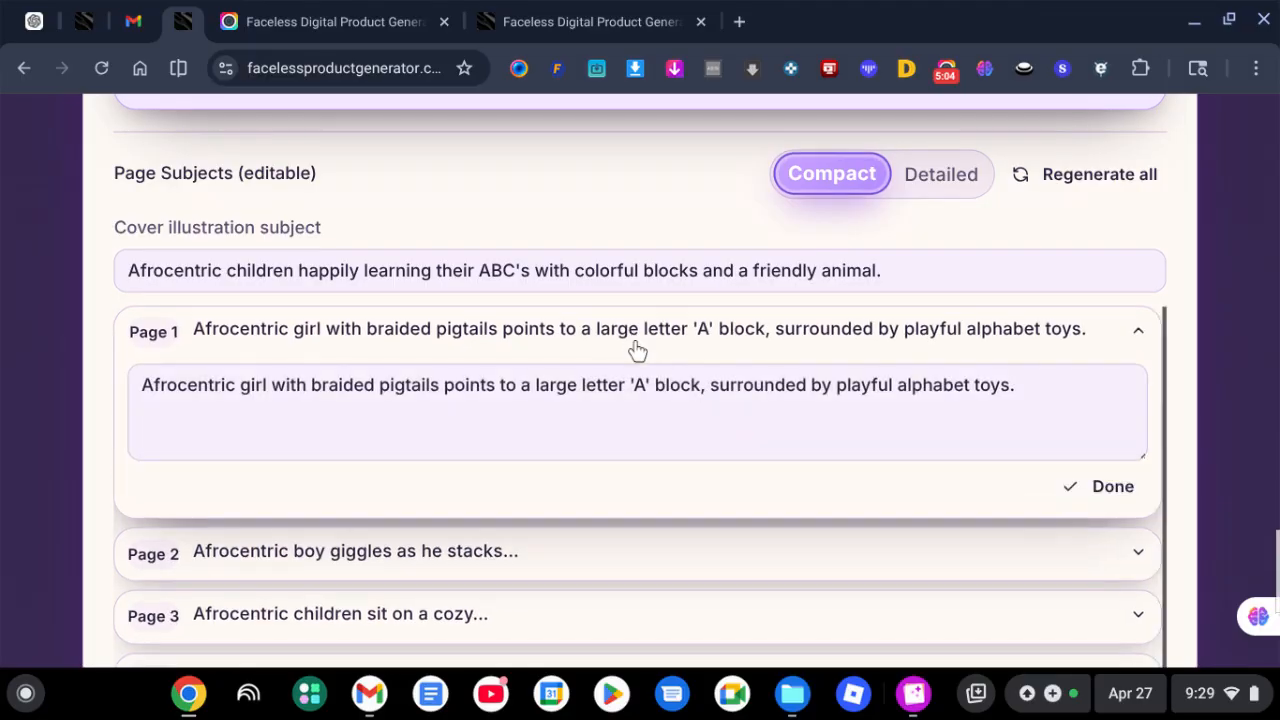
pyautogui.click(617, 400)
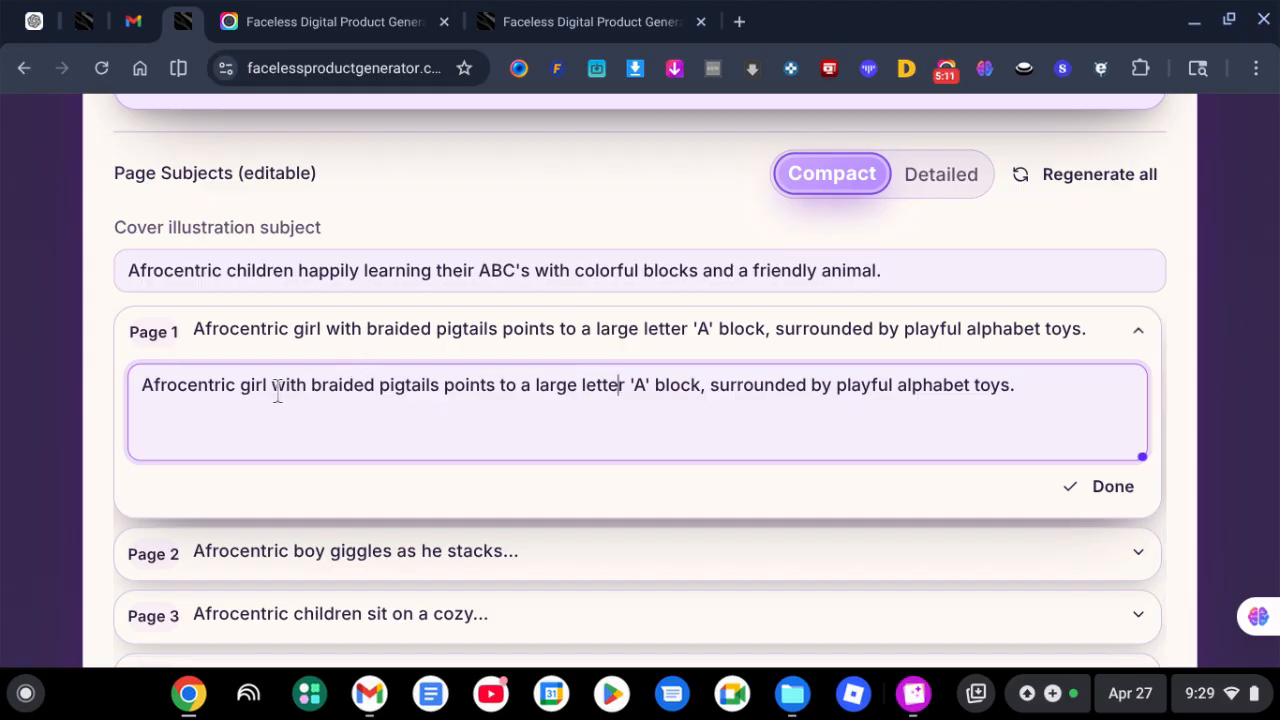
pyautogui.click(636, 236)
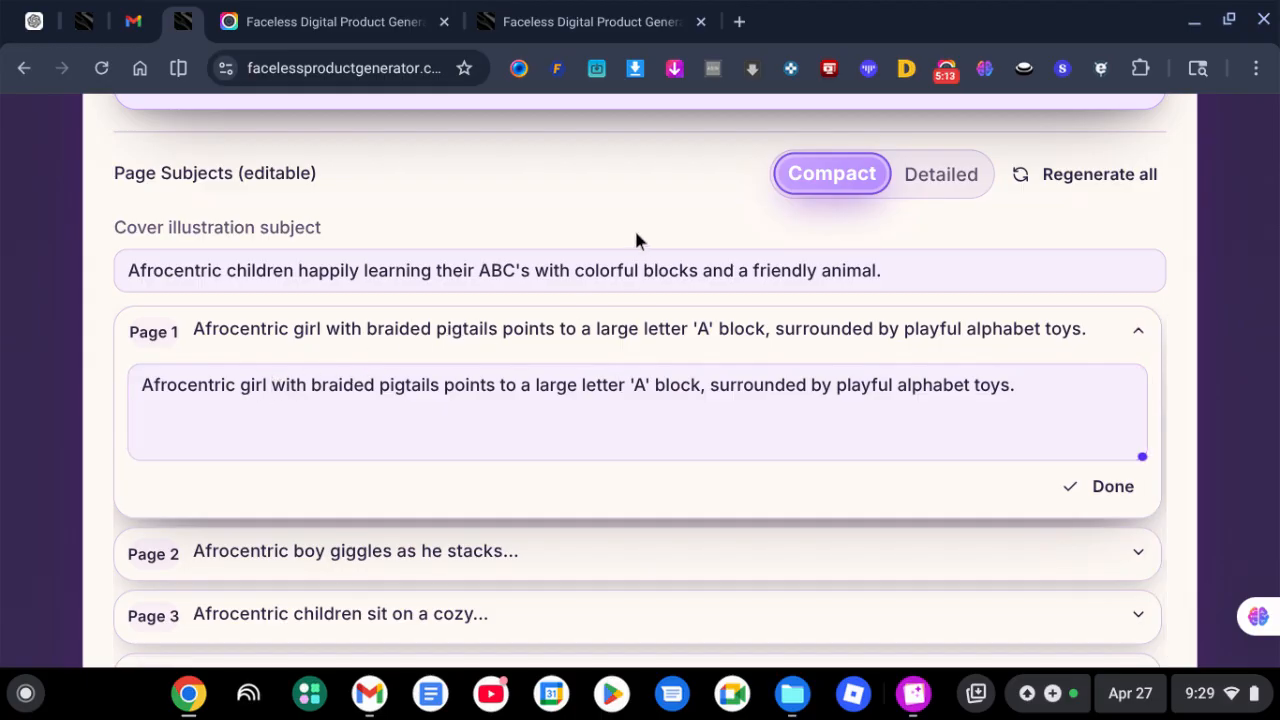
pyautogui.click(1104, 492)
# Create the coloring book from the completed setup and page plan
pyautogui.scroll(-2, 785, 435)
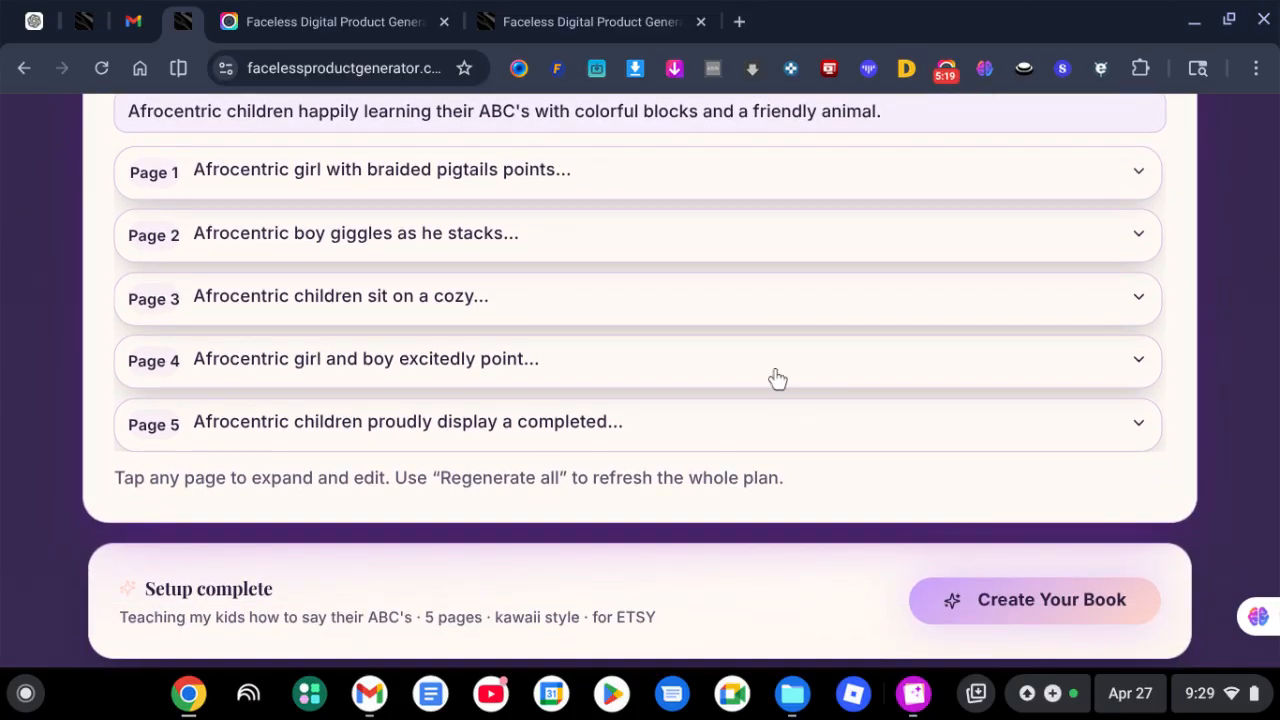
pyautogui.scroll(-1, 766, 417)
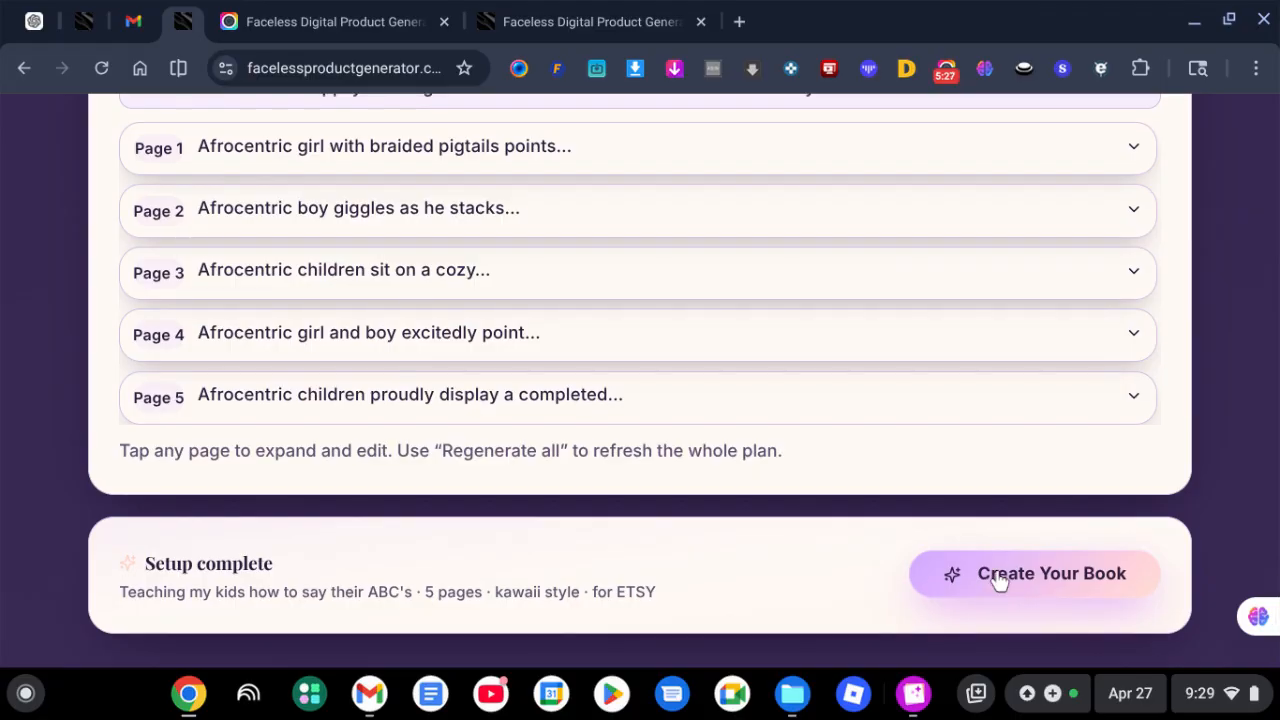
pyautogui.click(1006, 580)
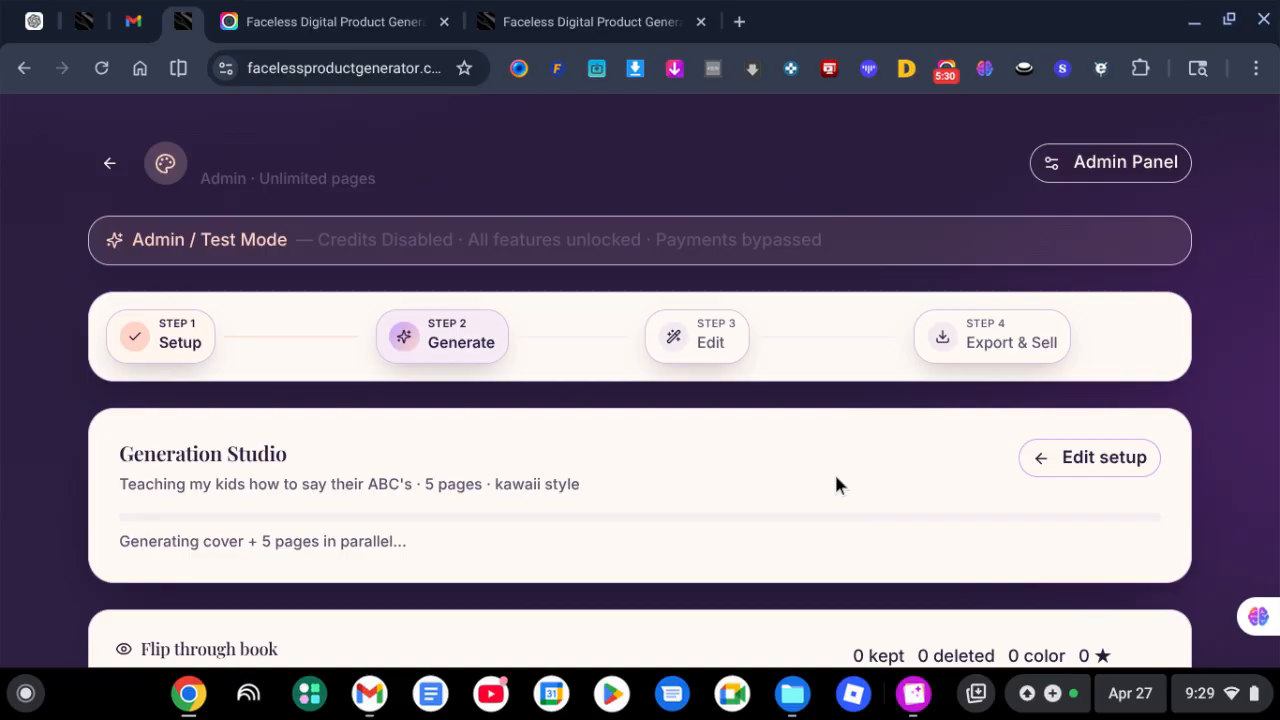
# Set the text content type to Instructions, trying the Top section placement and returning to Bottom section
pyautogui.scroll(-3, 640, 380)
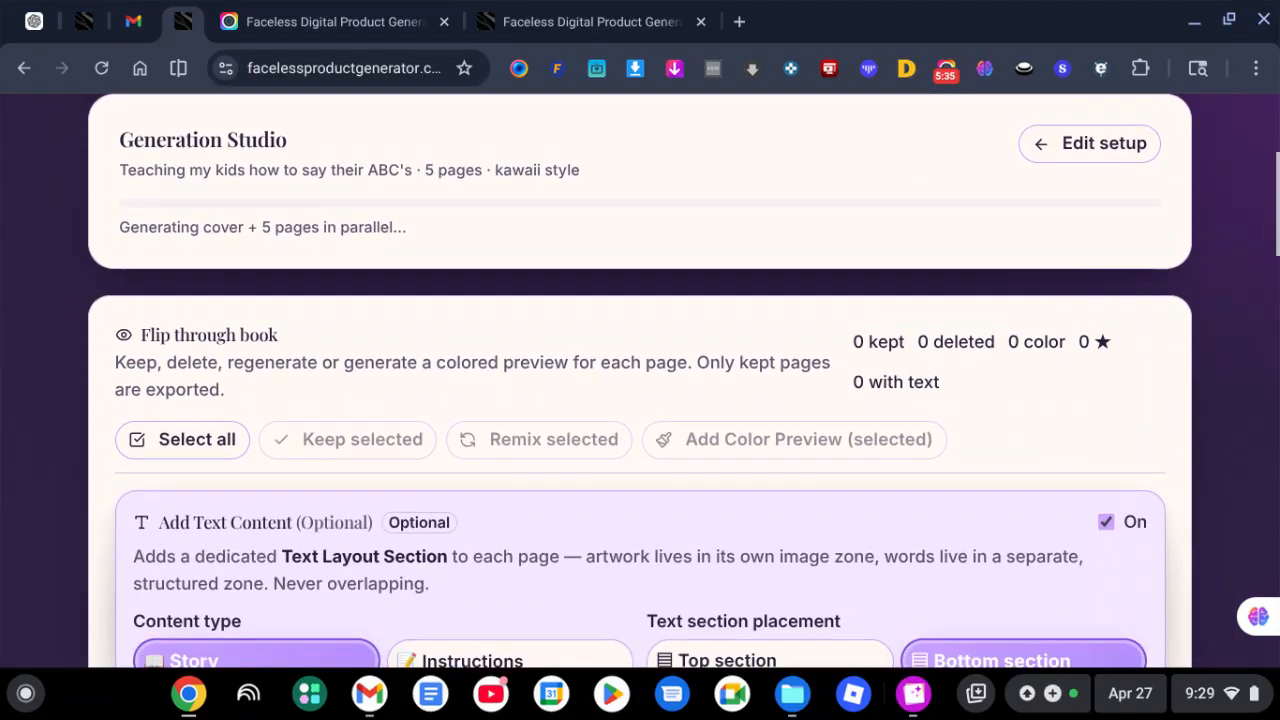
pyautogui.scroll(2, 640, 380)
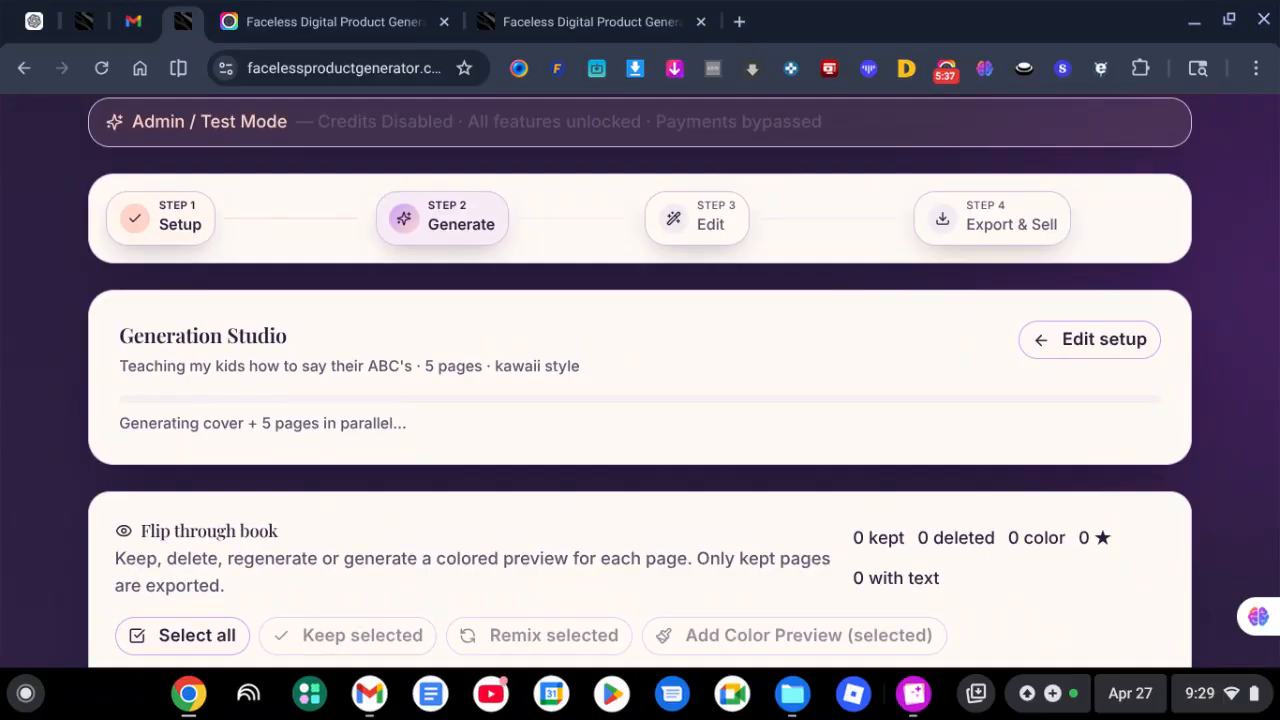
pyautogui.scroll(-2, 640, 380)
pyautogui.scroll(-3, 807, 503)
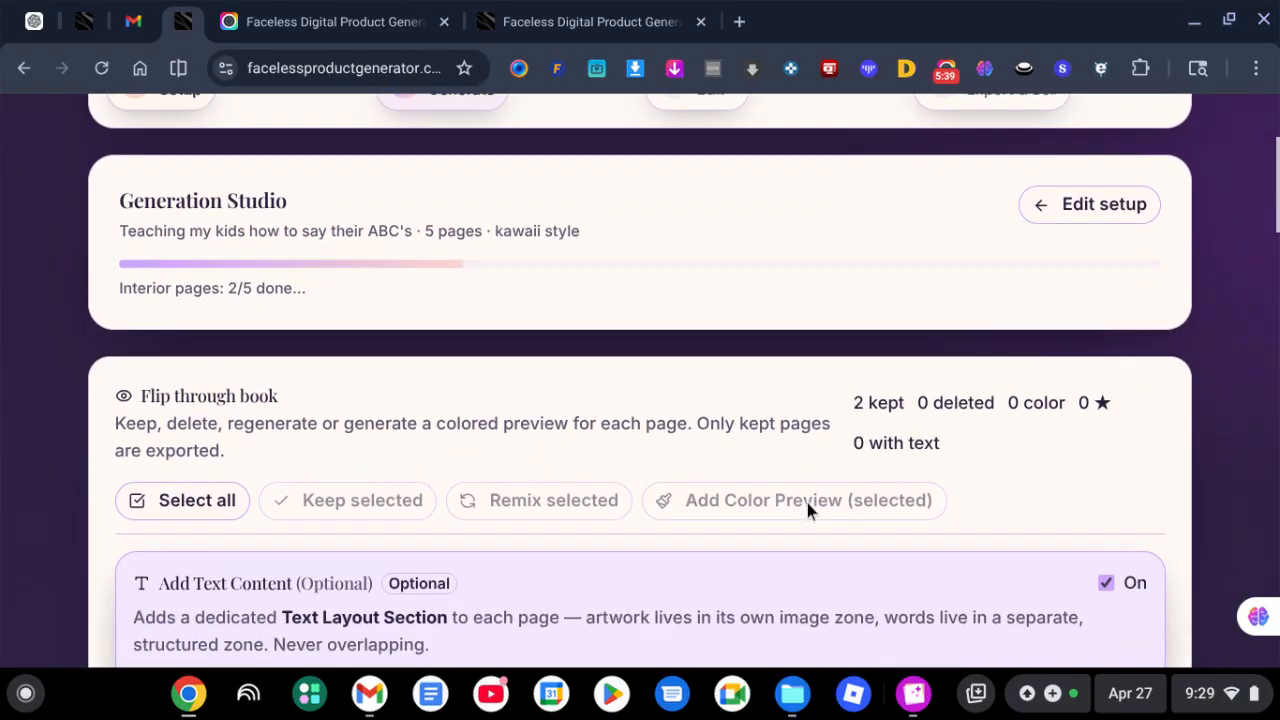
pyautogui.scroll(-4, 557, 460)
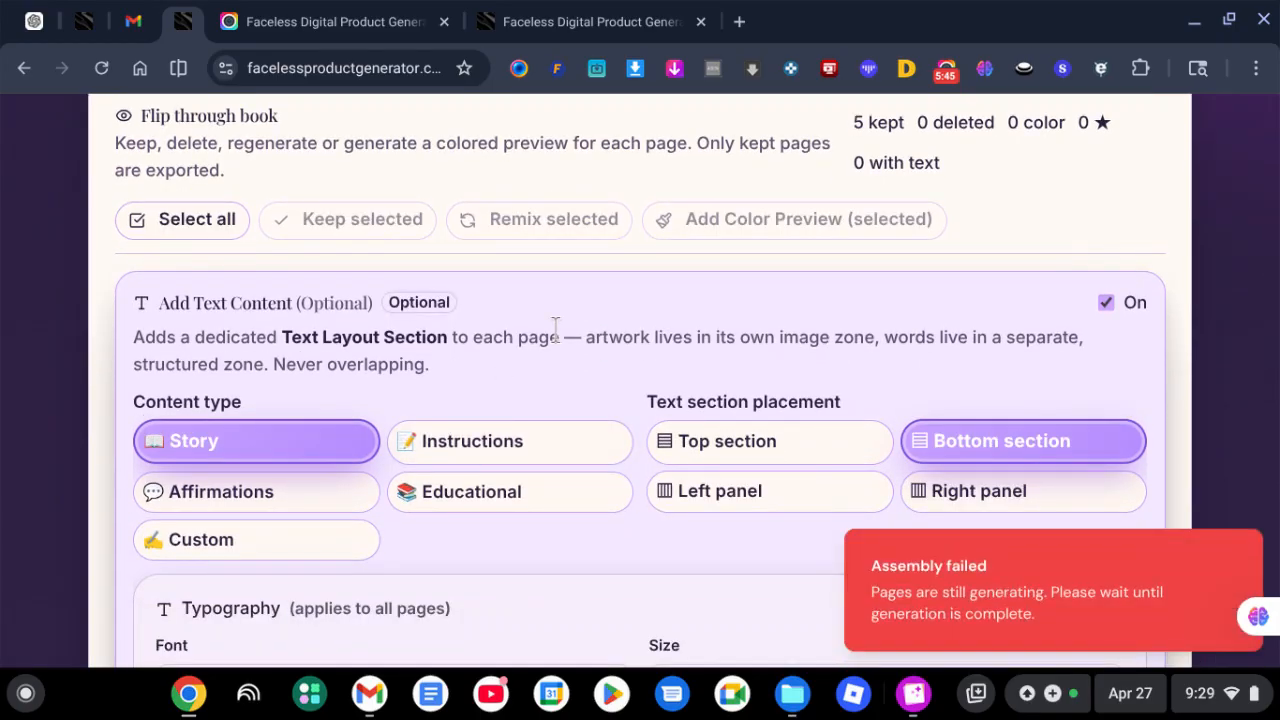
pyautogui.scroll(-3, 556, 330)
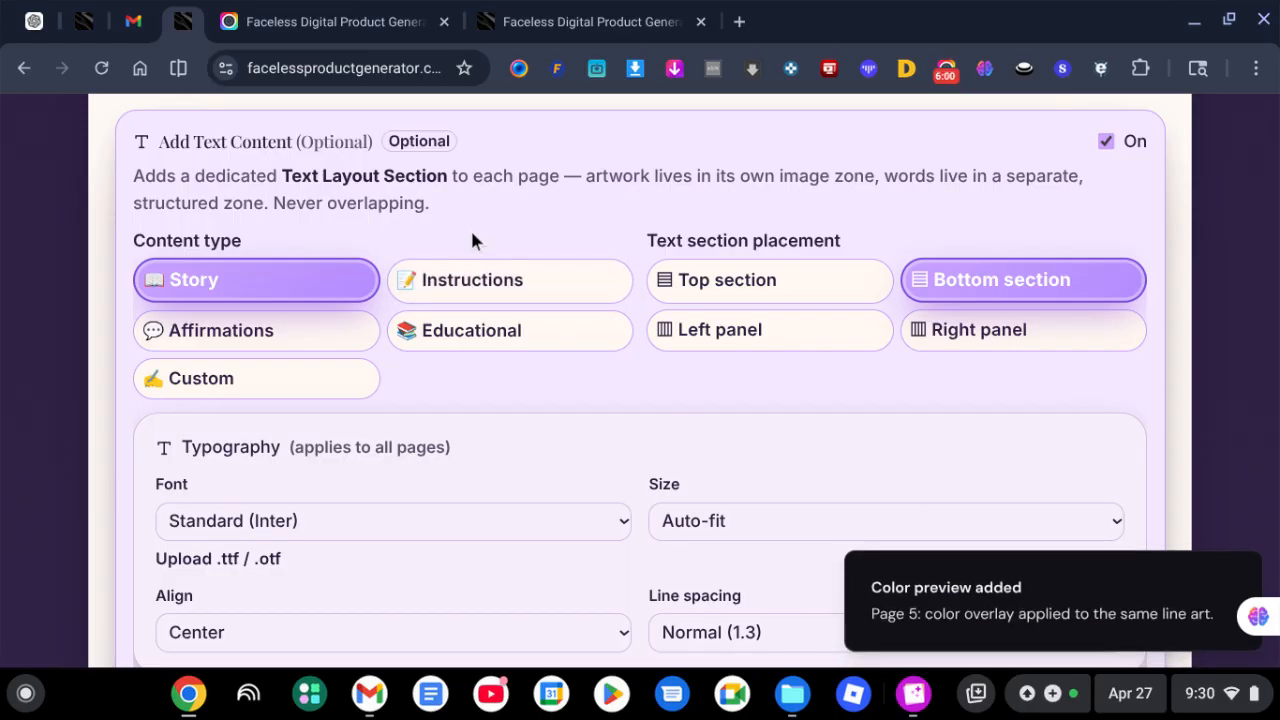
pyautogui.click(592, 300)
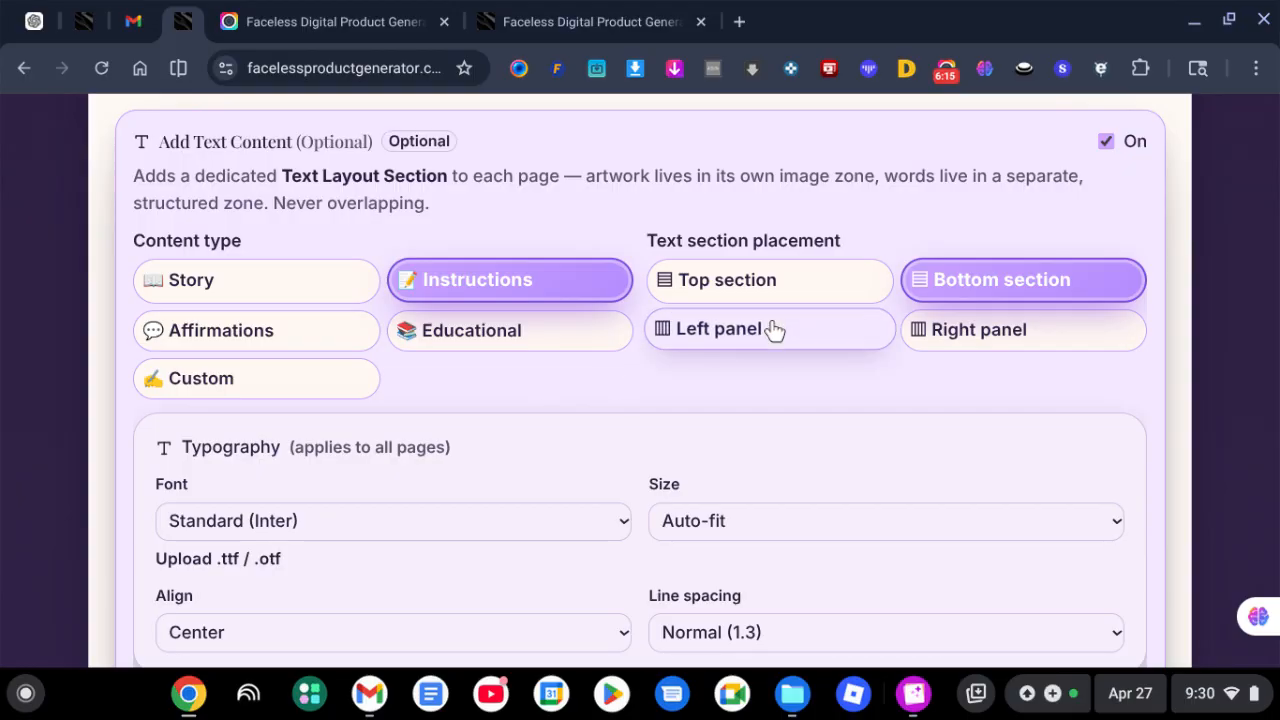
pyautogui.click(829, 296)
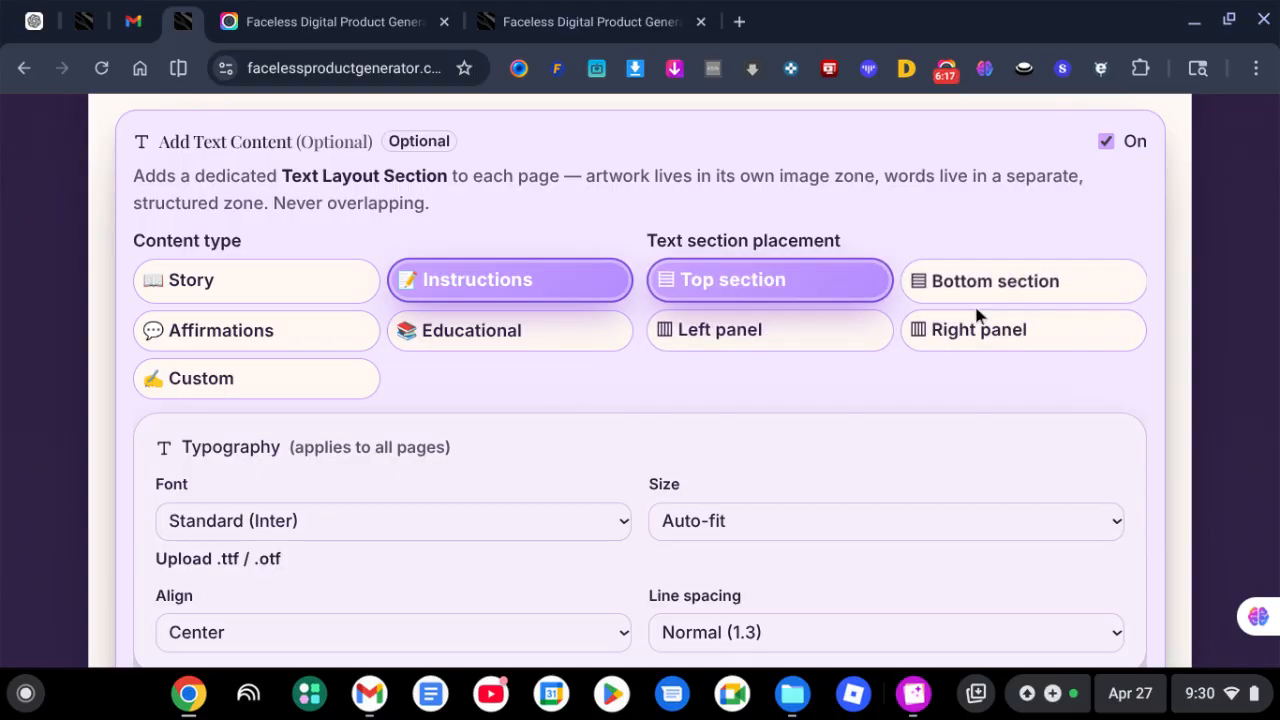
pyautogui.click(1012, 299)
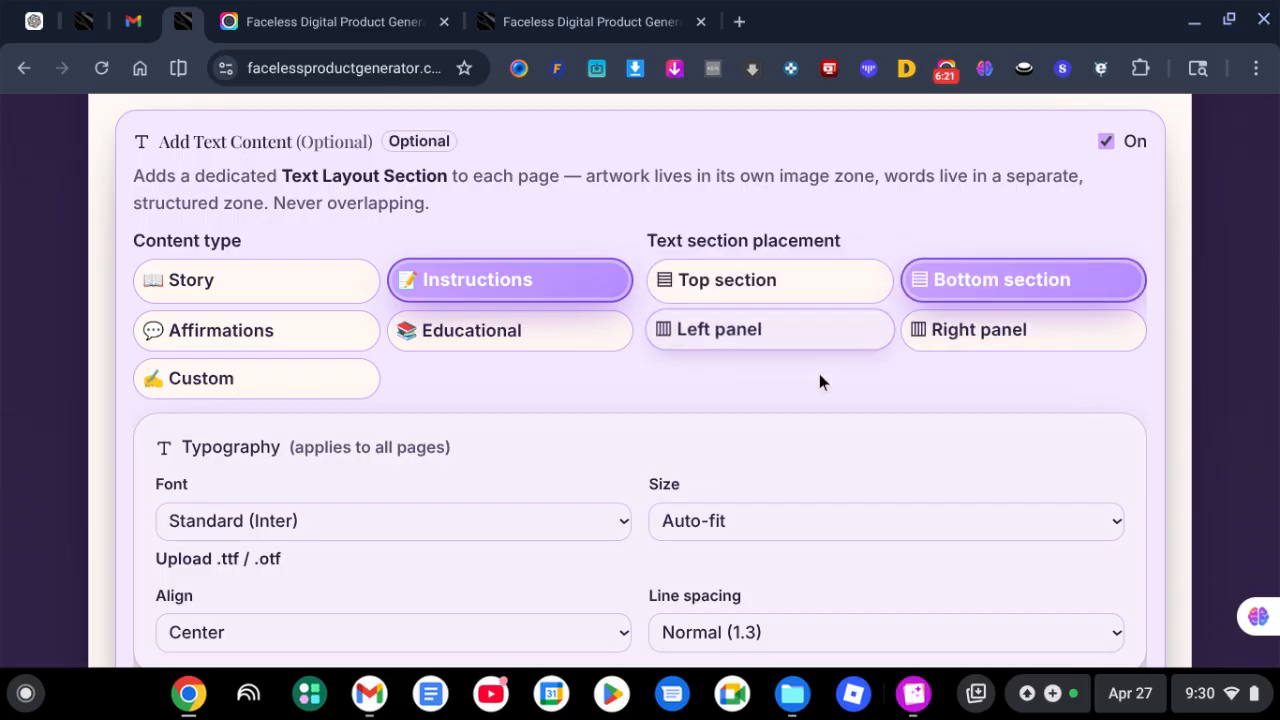
# Review the typography options and the generated front cover, color previews of Pages 1 to 5, and back cover
pyautogui.scroll(-2, 819, 380)
pyautogui.scroll(-2, 819, 384)
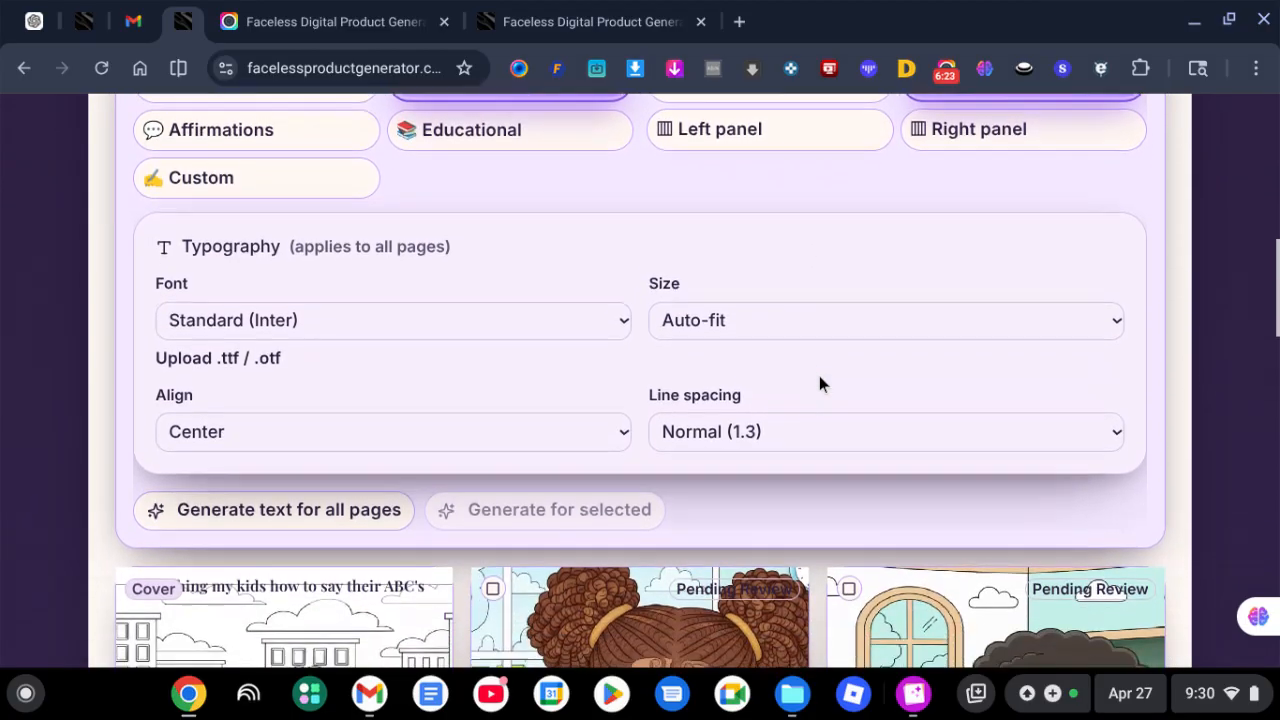
pyautogui.scroll(-4, 438, 316)
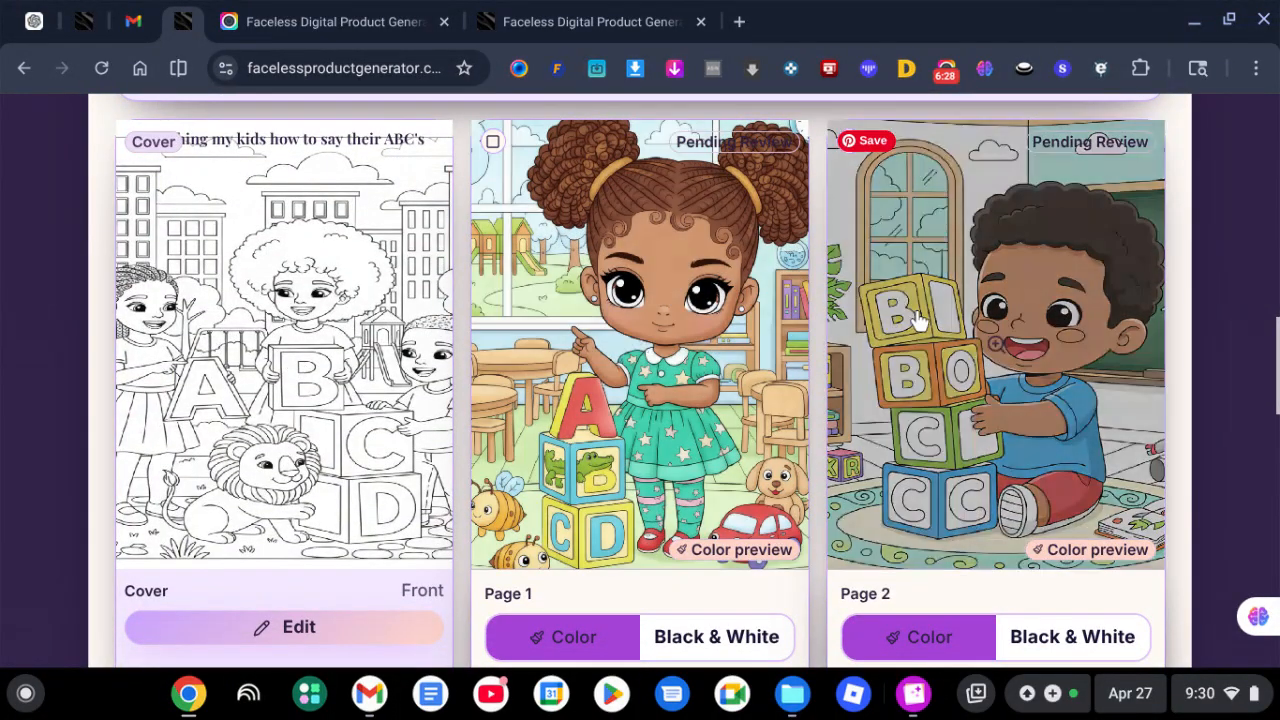
pyautogui.scroll(-1, 993, 316)
pyautogui.scroll(1, 993, 316)
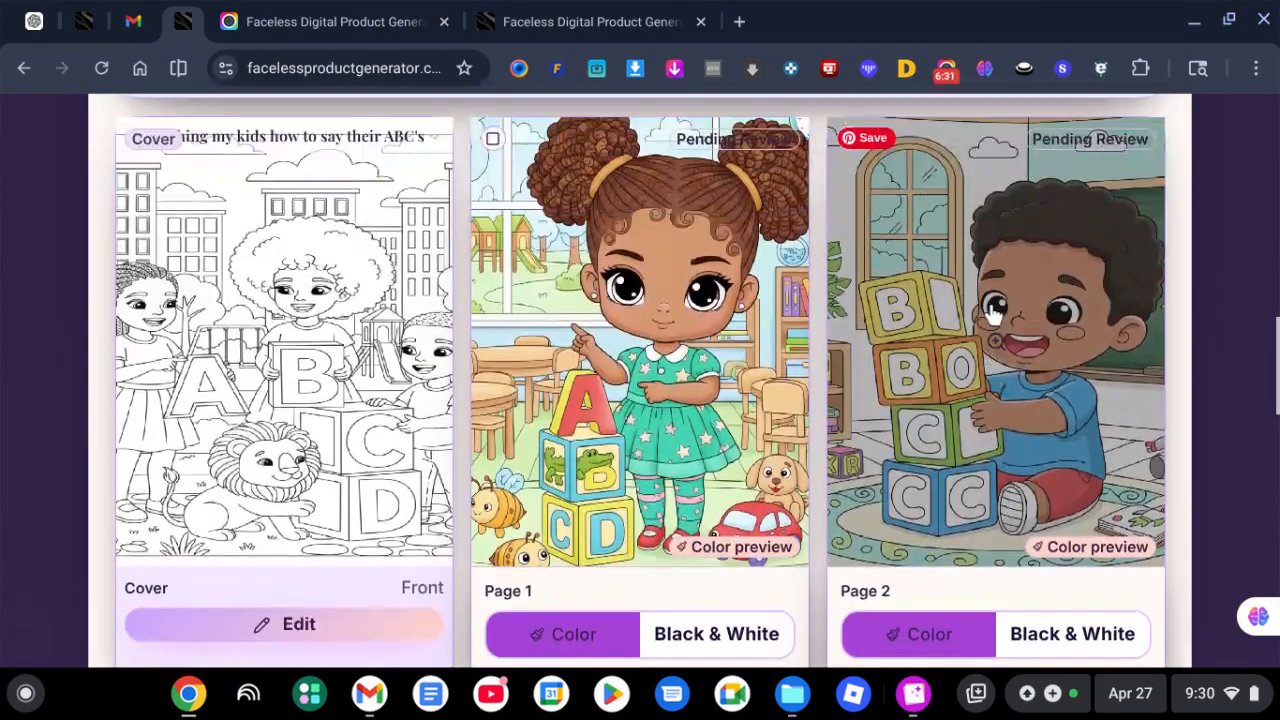
pyautogui.scroll(-5, 995, 303)
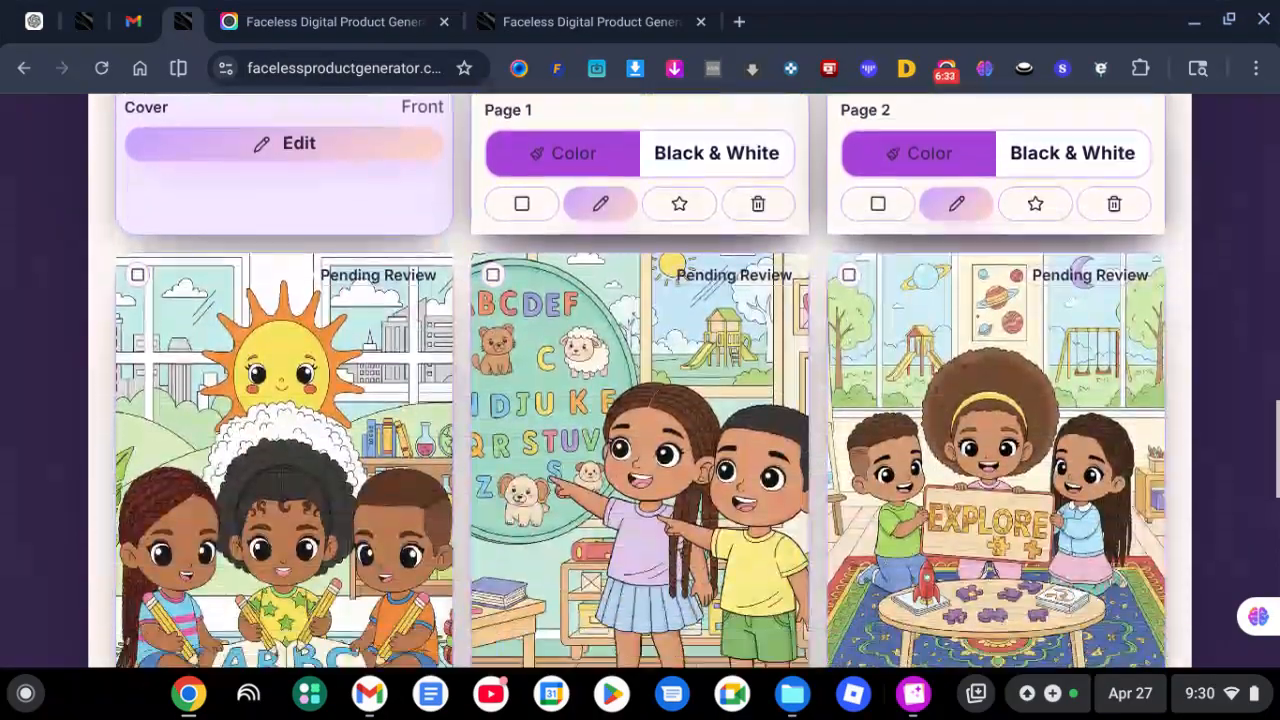
pyautogui.scroll(-3, 995, 303)
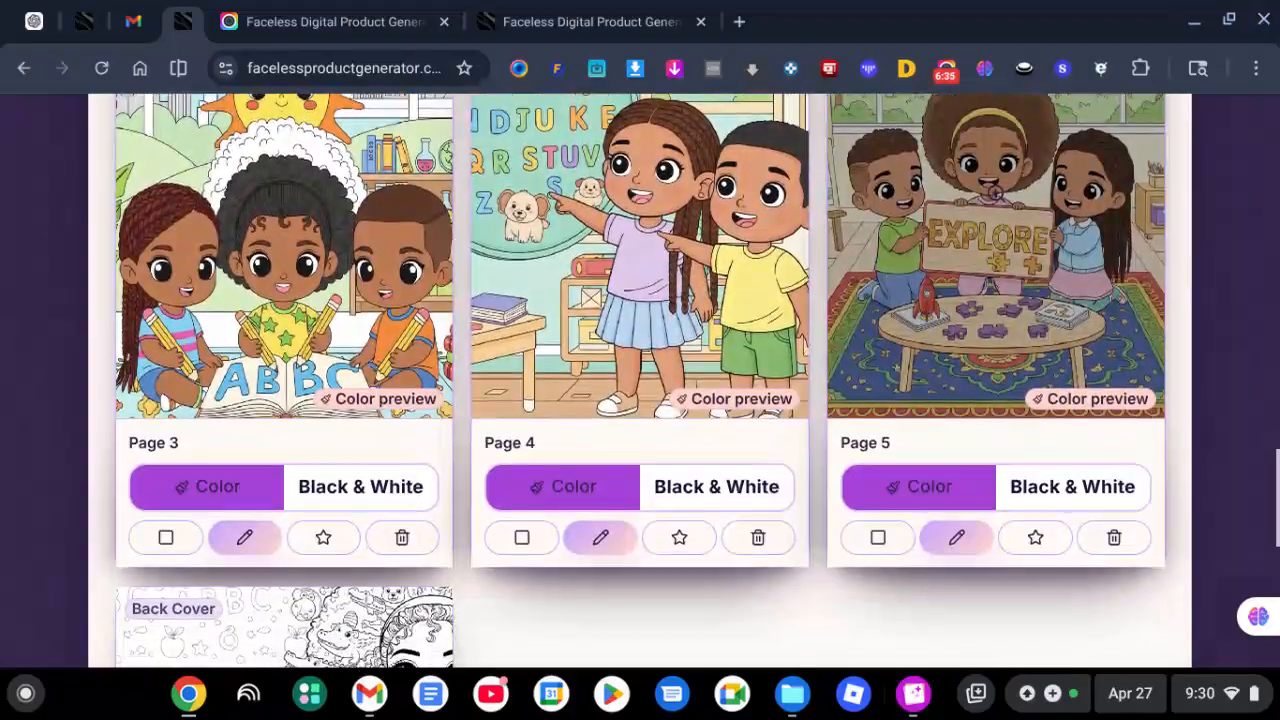
pyautogui.scroll(-2, 476, 366)
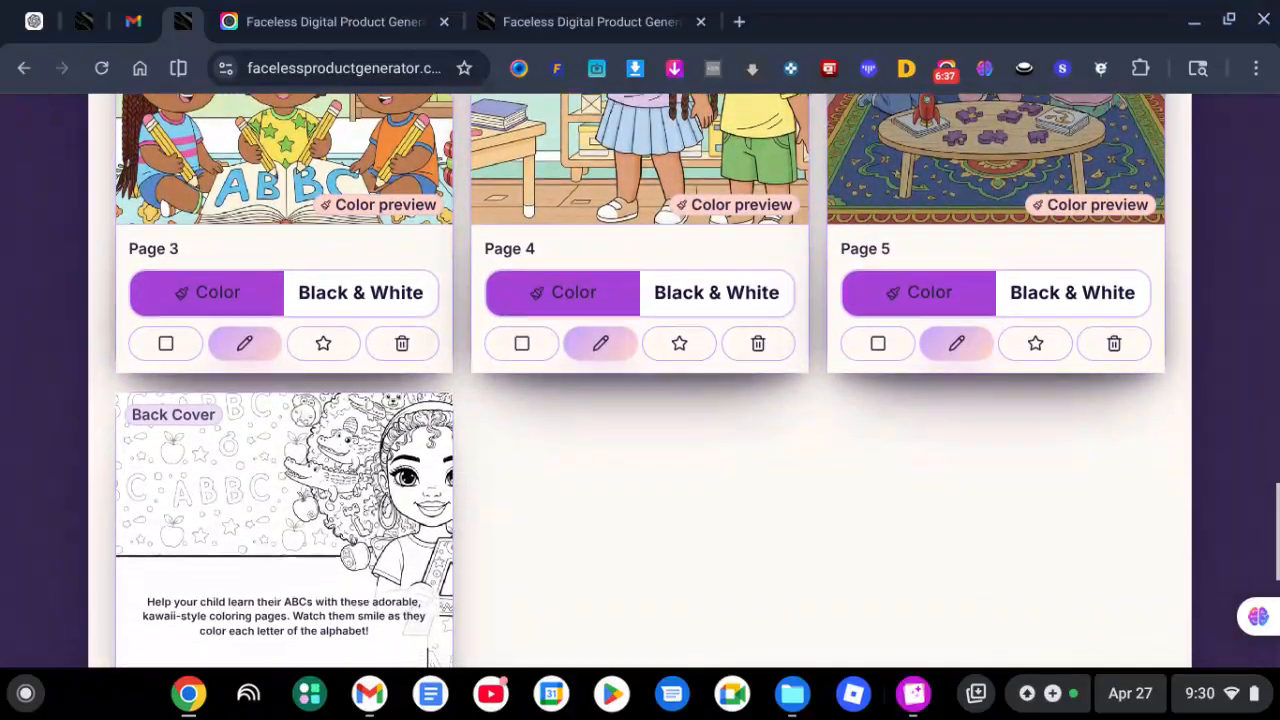
pyautogui.scroll(10, 308, 408)
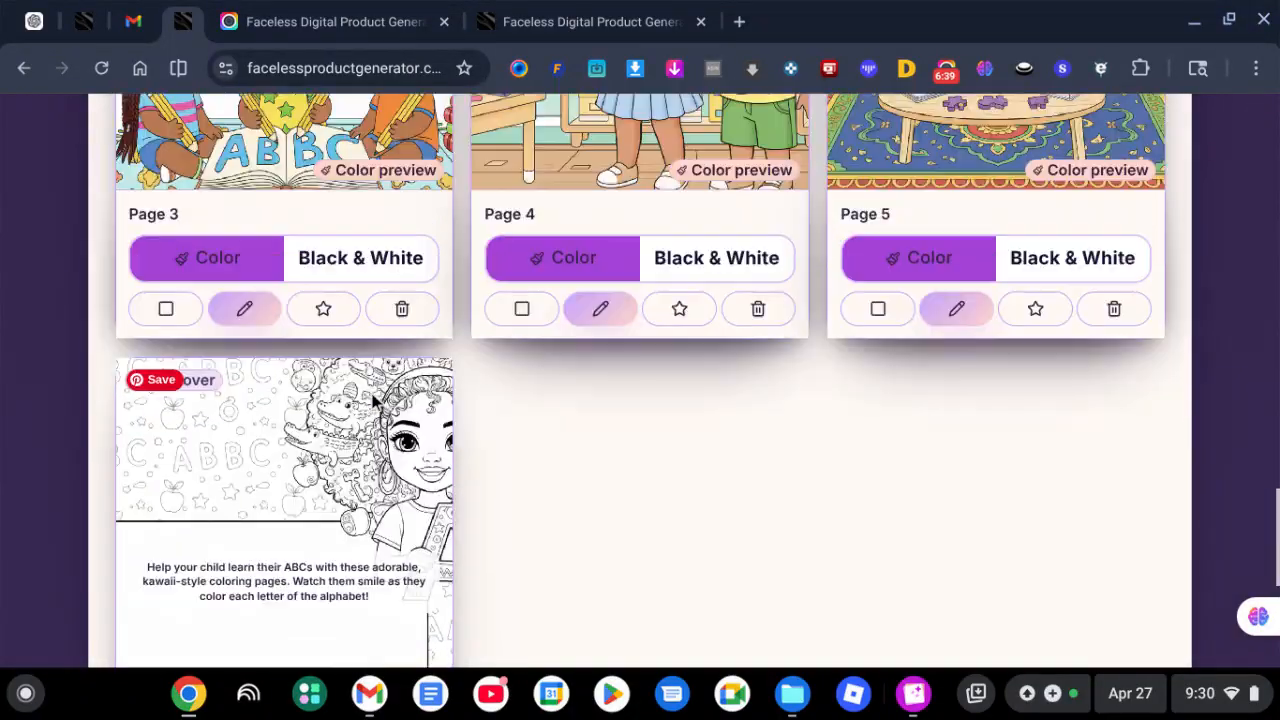
# Compare the Color and Black & White versions of Pages 1 and 2, and leave both pages in Color
pyautogui.scroll(2, 372, 400)
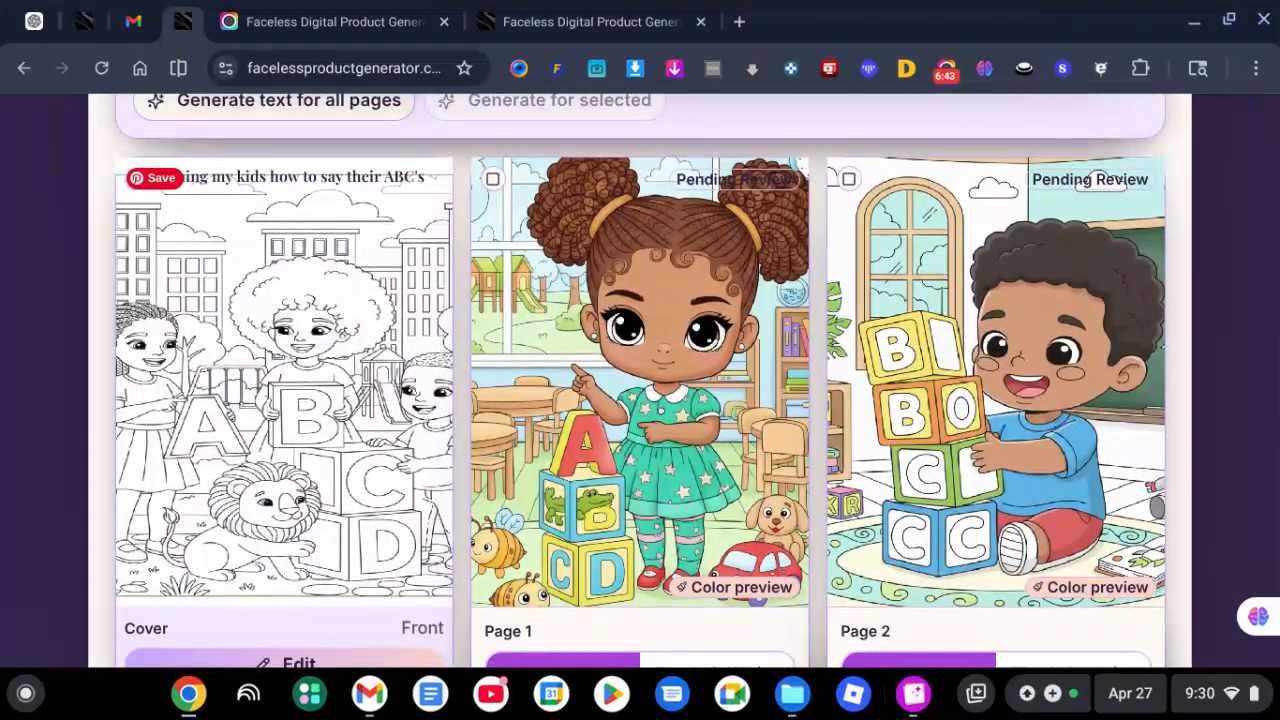
pyautogui.scroll(1, 640, 400)
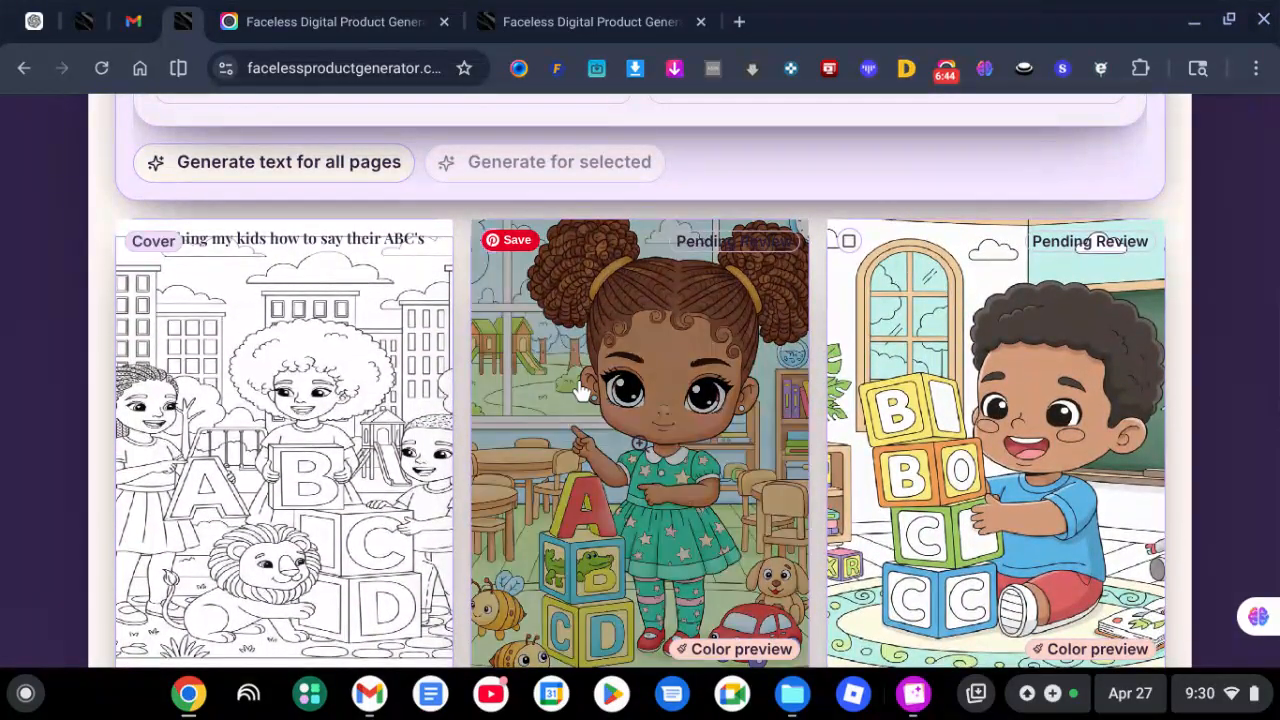
pyautogui.scroll(-2, 583, 390)
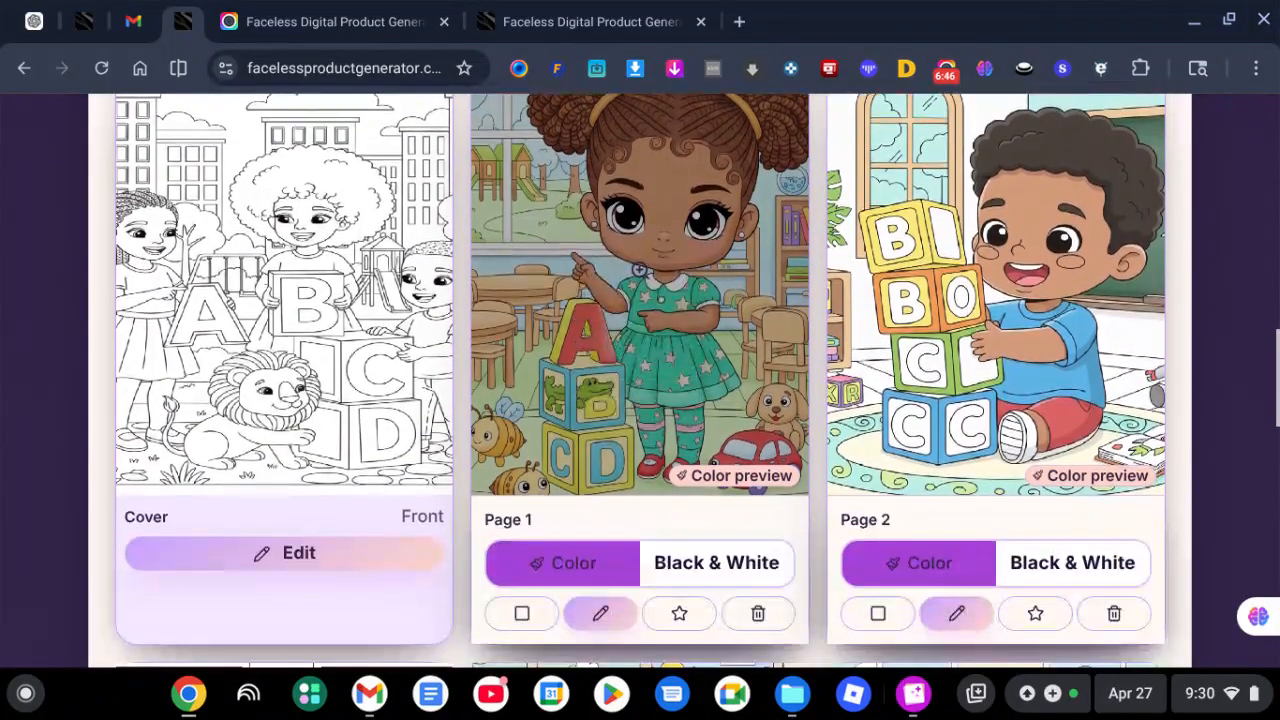
pyautogui.scroll(2, 640, 360)
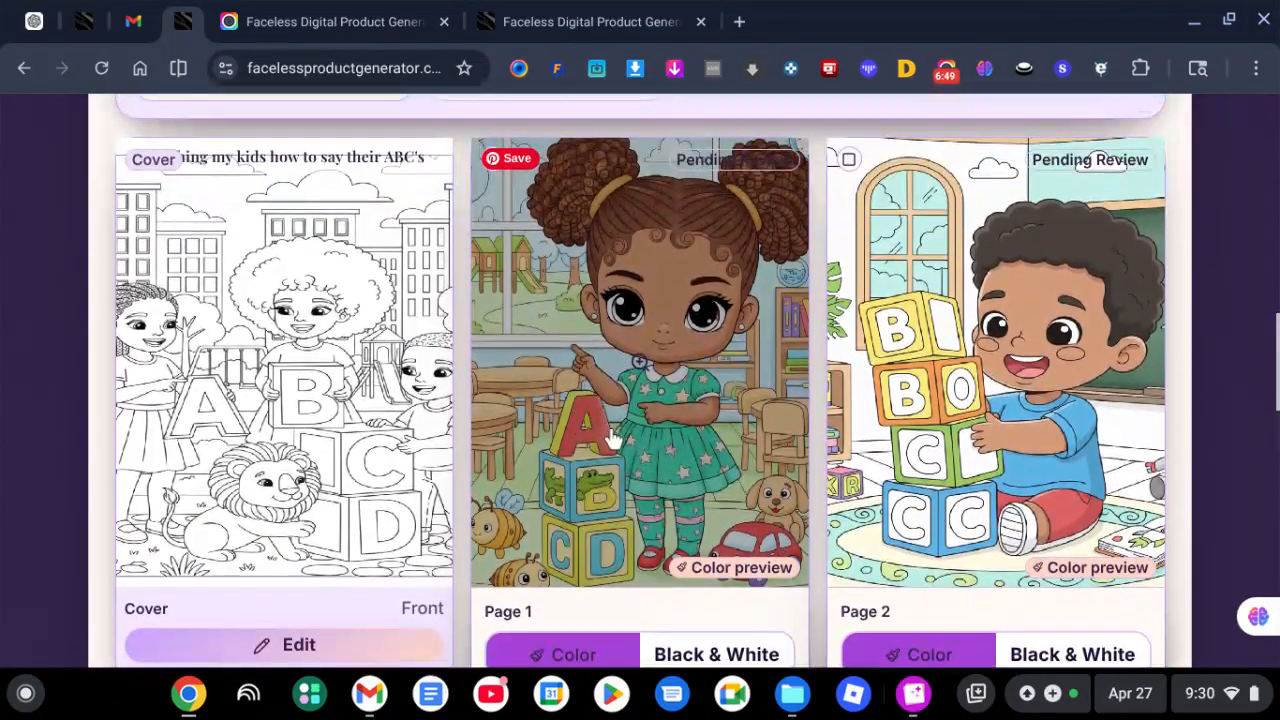
pyautogui.scroll(-2, 612, 438)
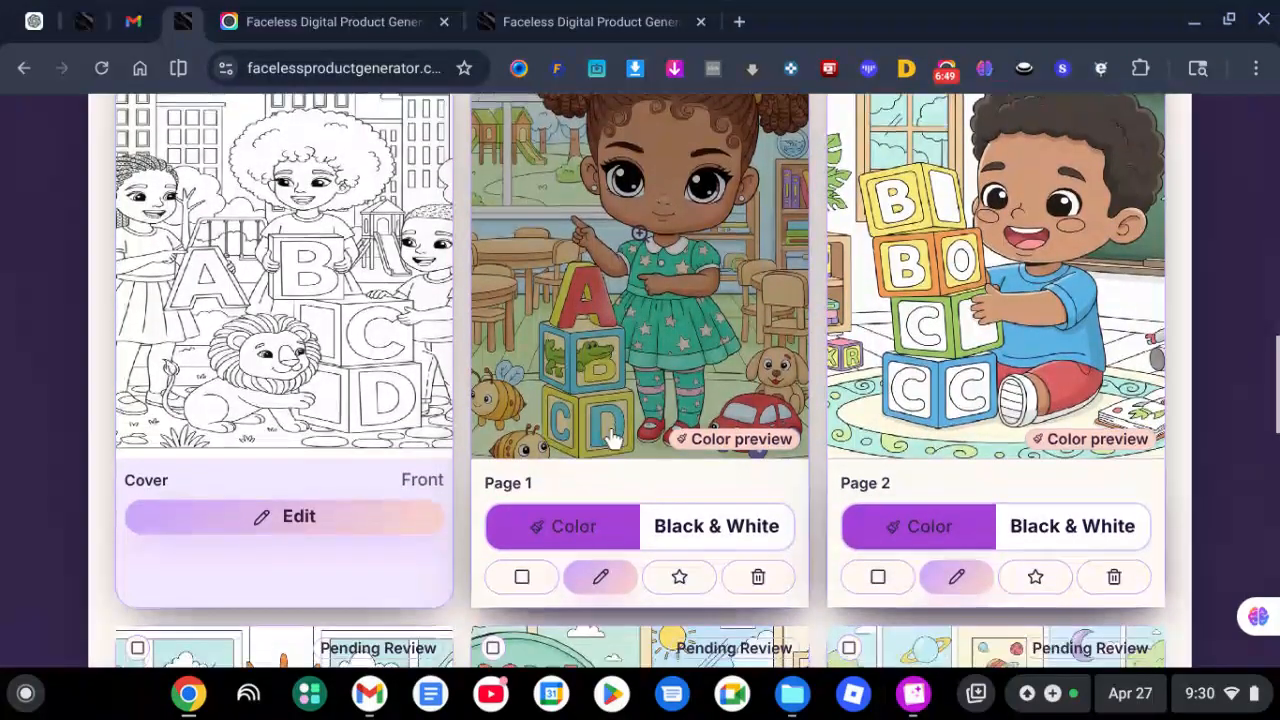
pyautogui.click(684, 531)
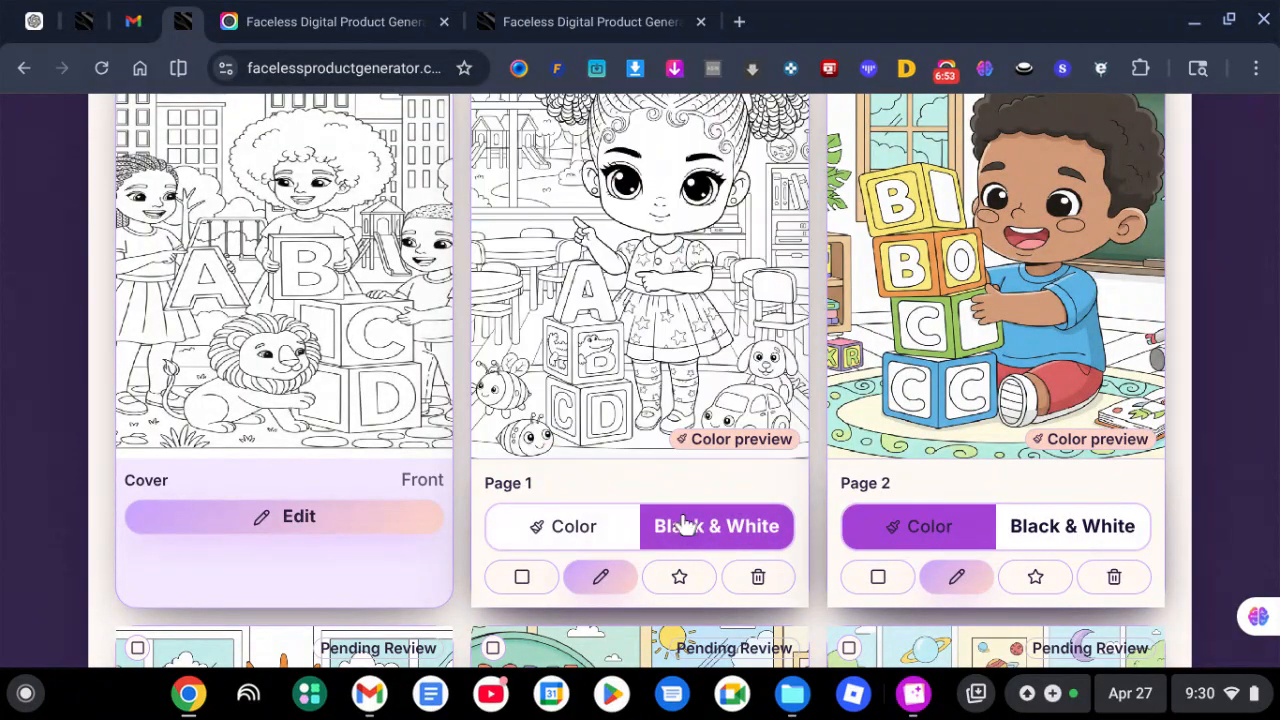
pyautogui.scroll(2, 690, 453)
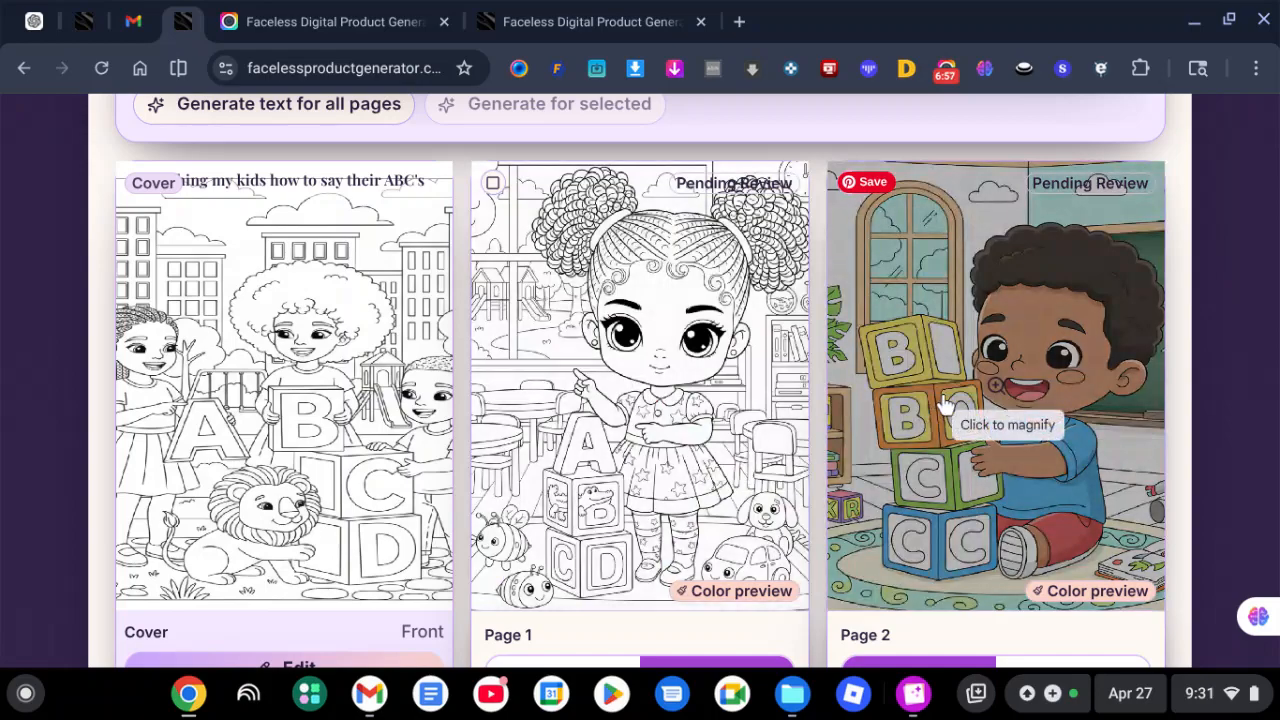
pyautogui.scroll(-3, 945, 403)
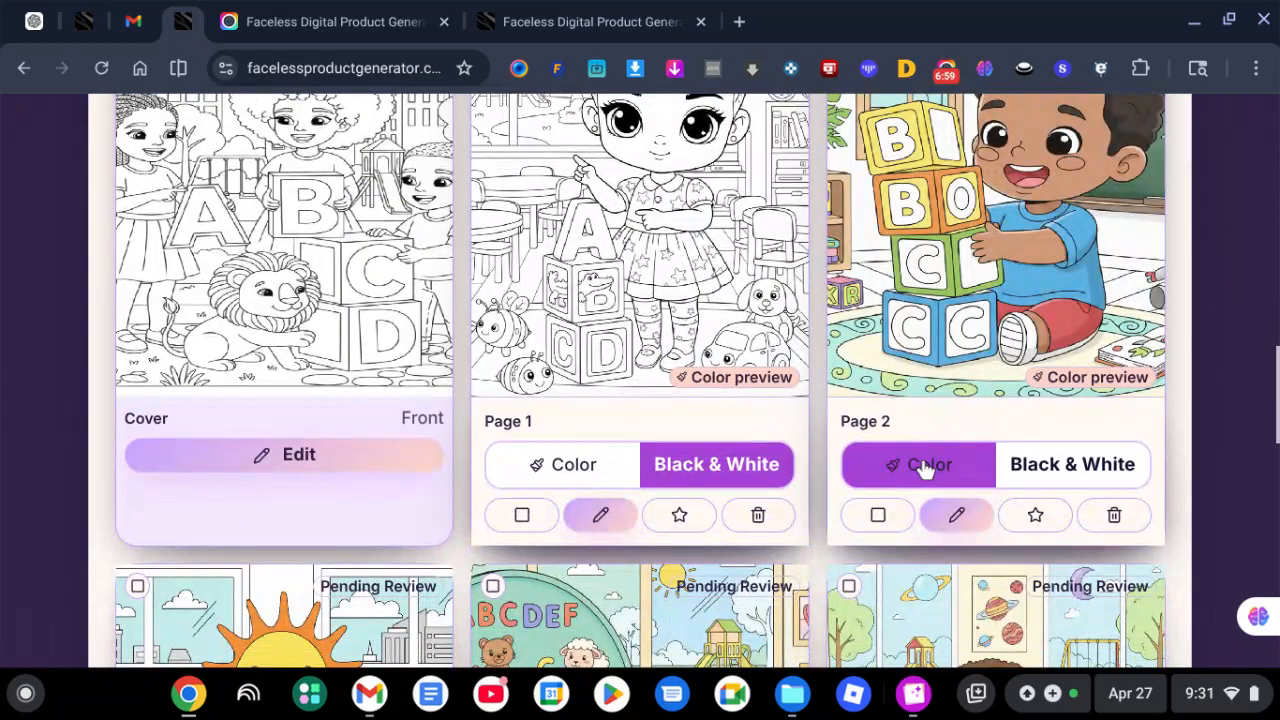
pyautogui.click(1035, 472)
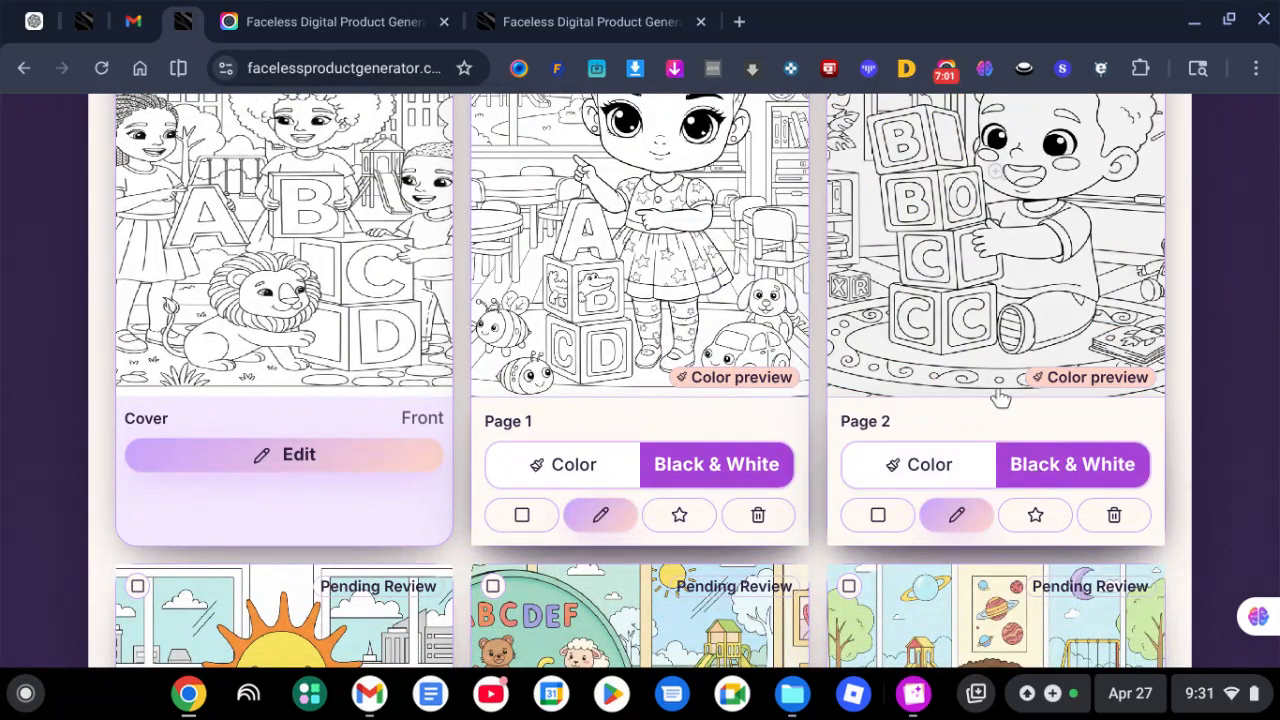
pyautogui.click(980, 464)
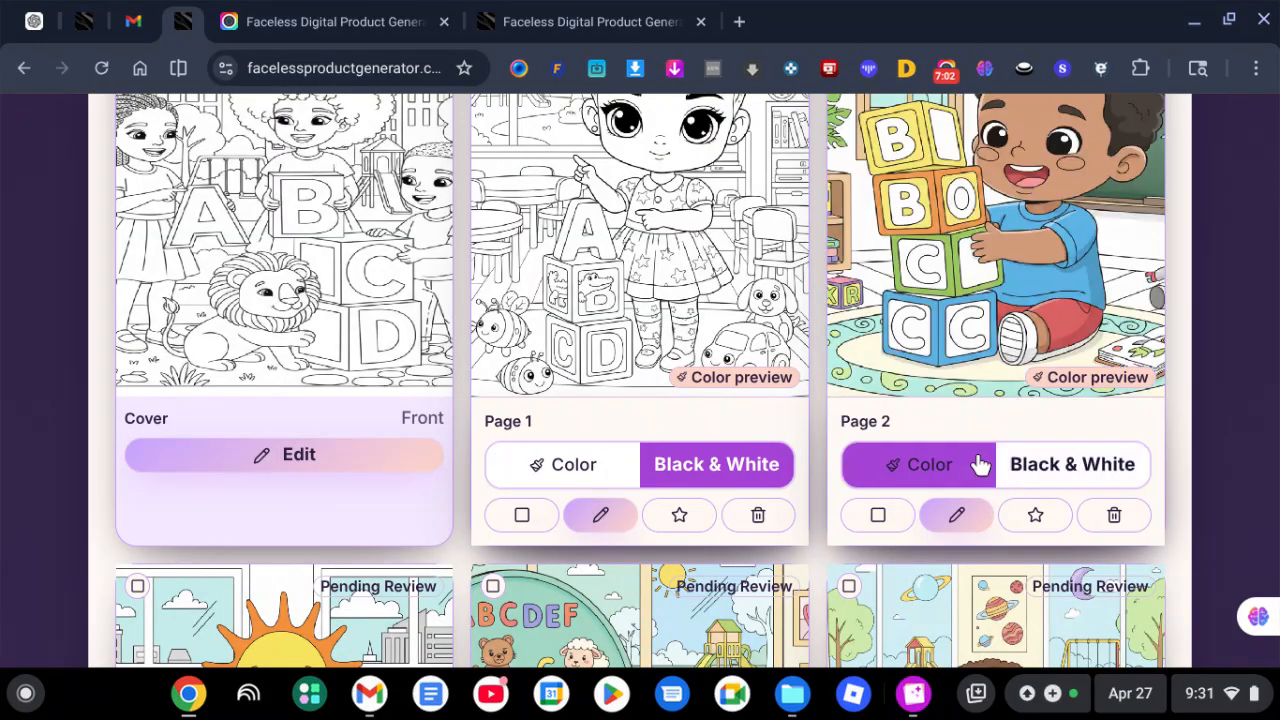
pyautogui.click(616, 470)
pyautogui.scroll(3, 686, 372)
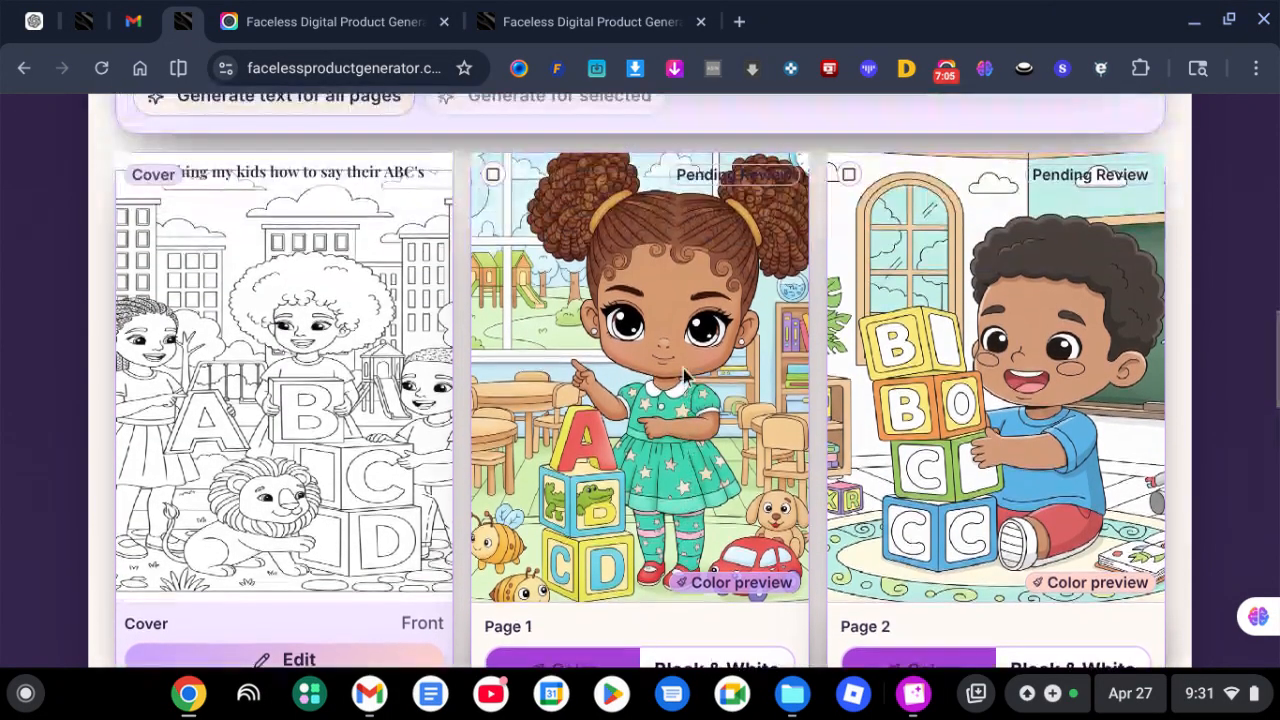
# Change the text content type for the coloring book pages to Story
pyautogui.scroll(-8, 686, 372)
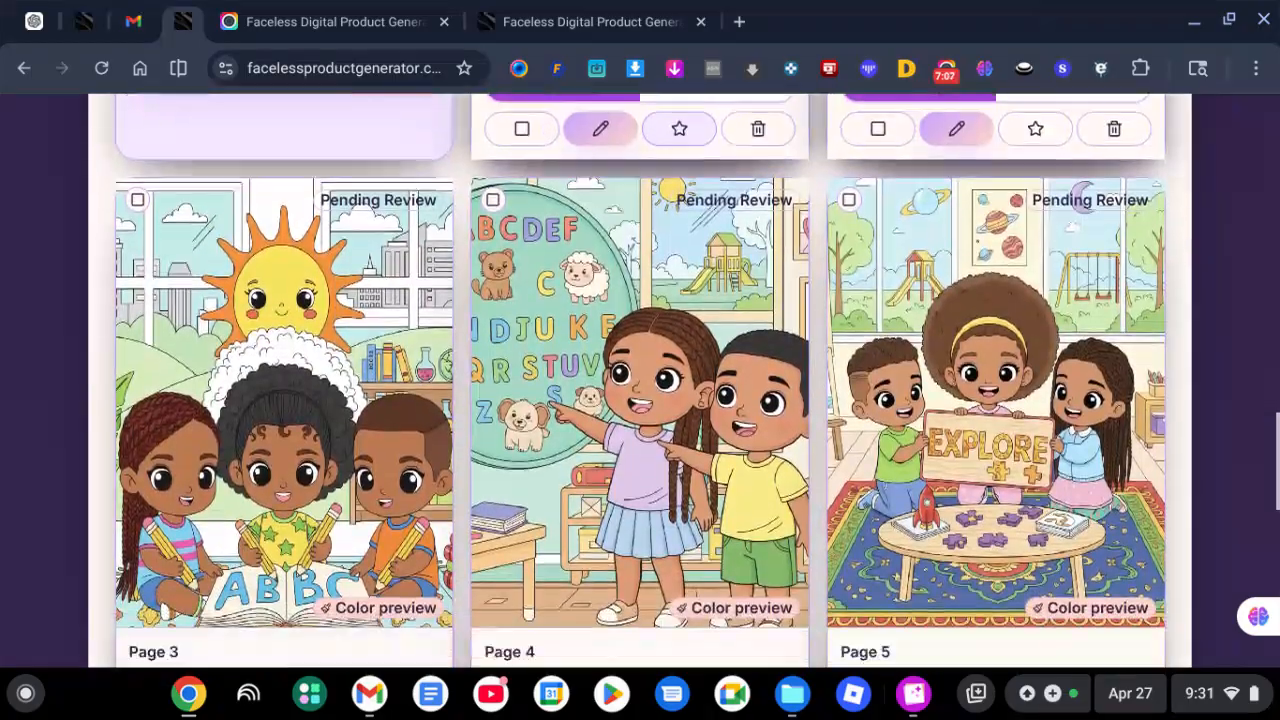
pyautogui.scroll(-1, 640, 328)
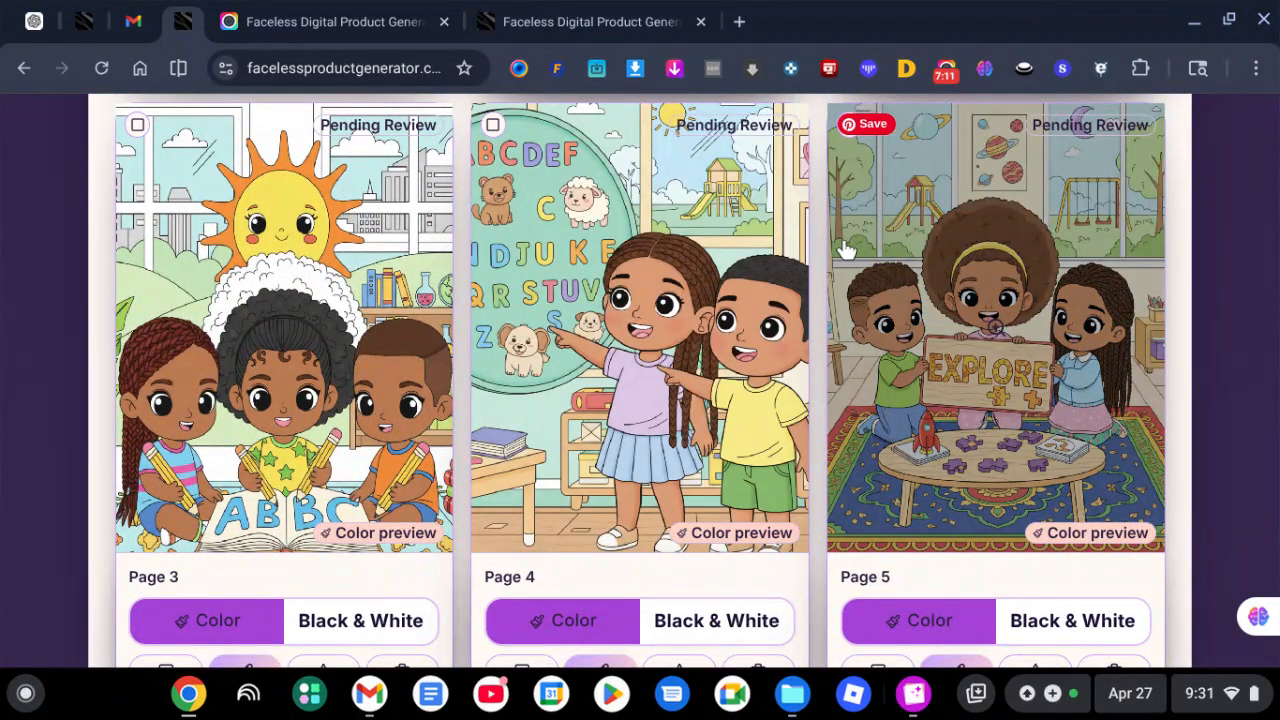
pyautogui.scroll(5, 710, 325)
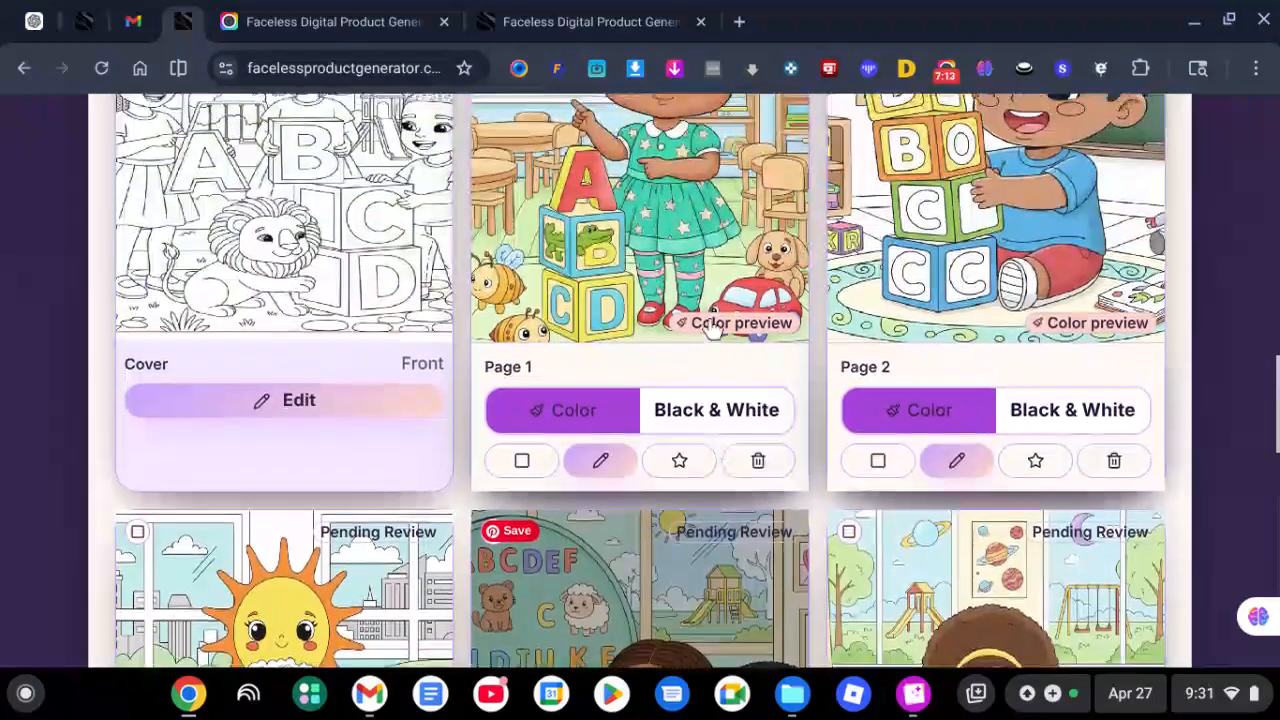
pyautogui.scroll(2, 713, 330)
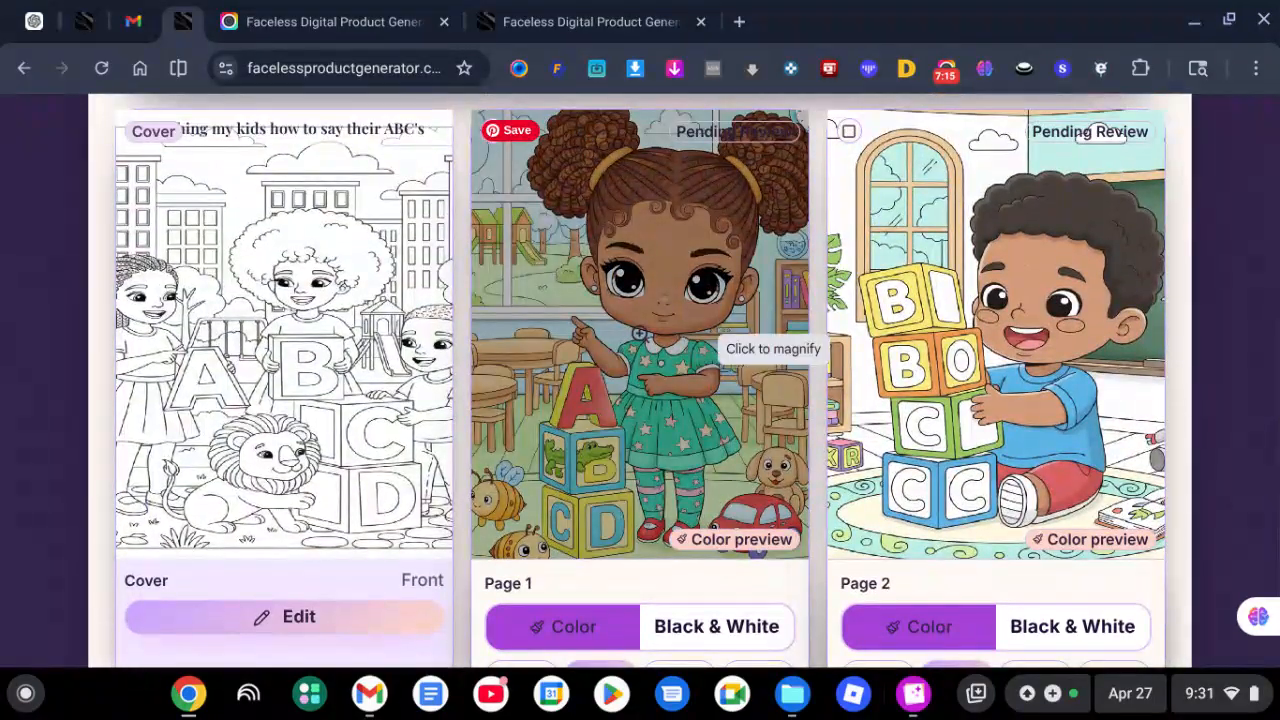
pyautogui.scroll(2, 639, 452)
pyautogui.scroll(4, 639, 452)
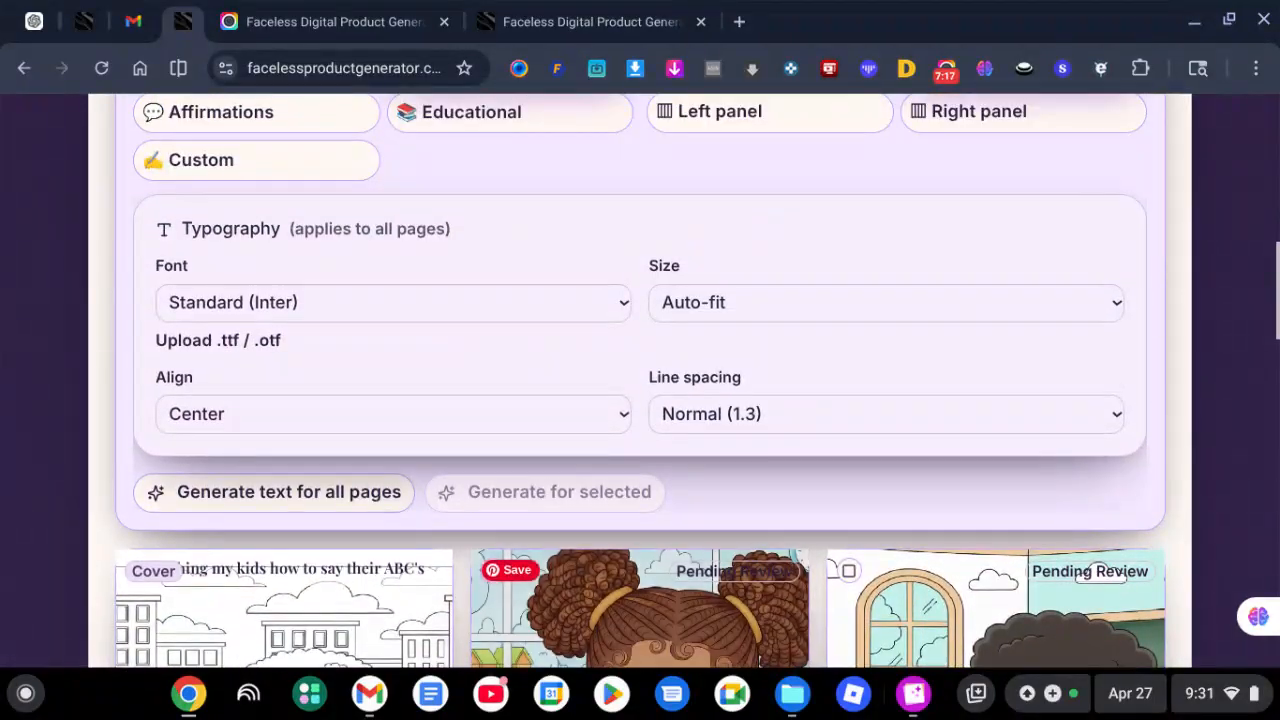
pyautogui.scroll(1, 497, 283)
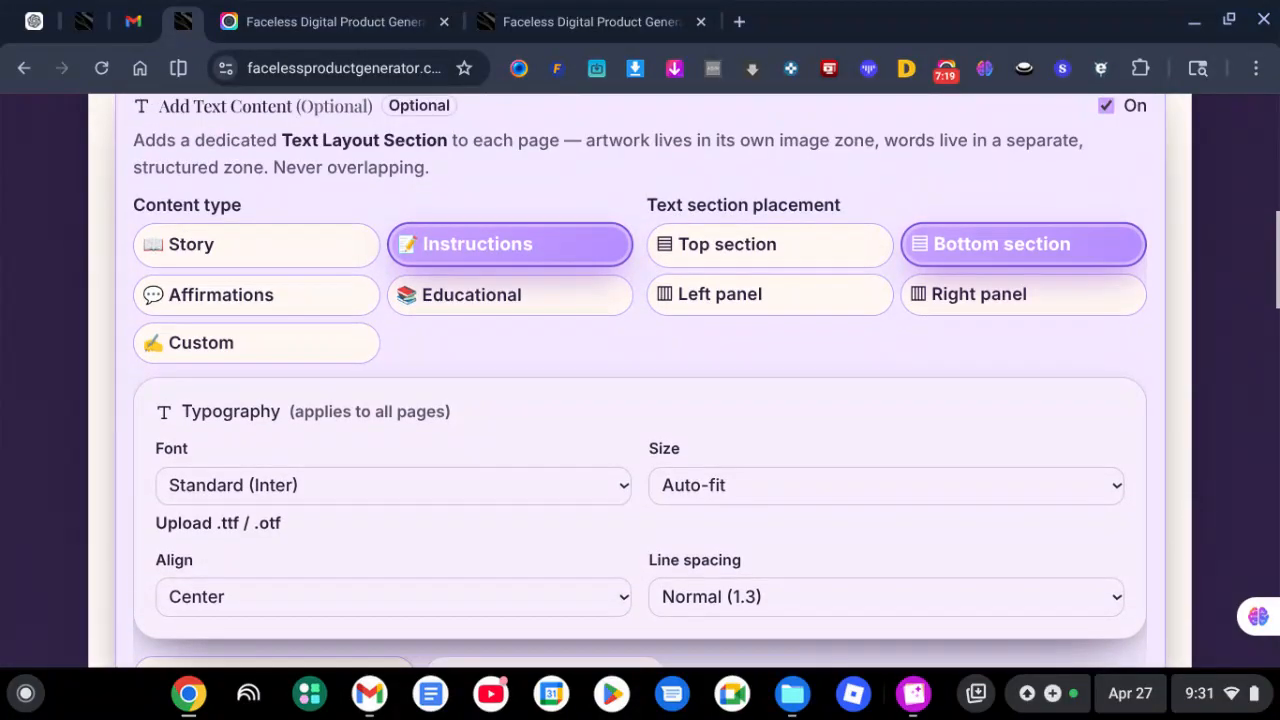
pyautogui.scroll(1, 557, 374)
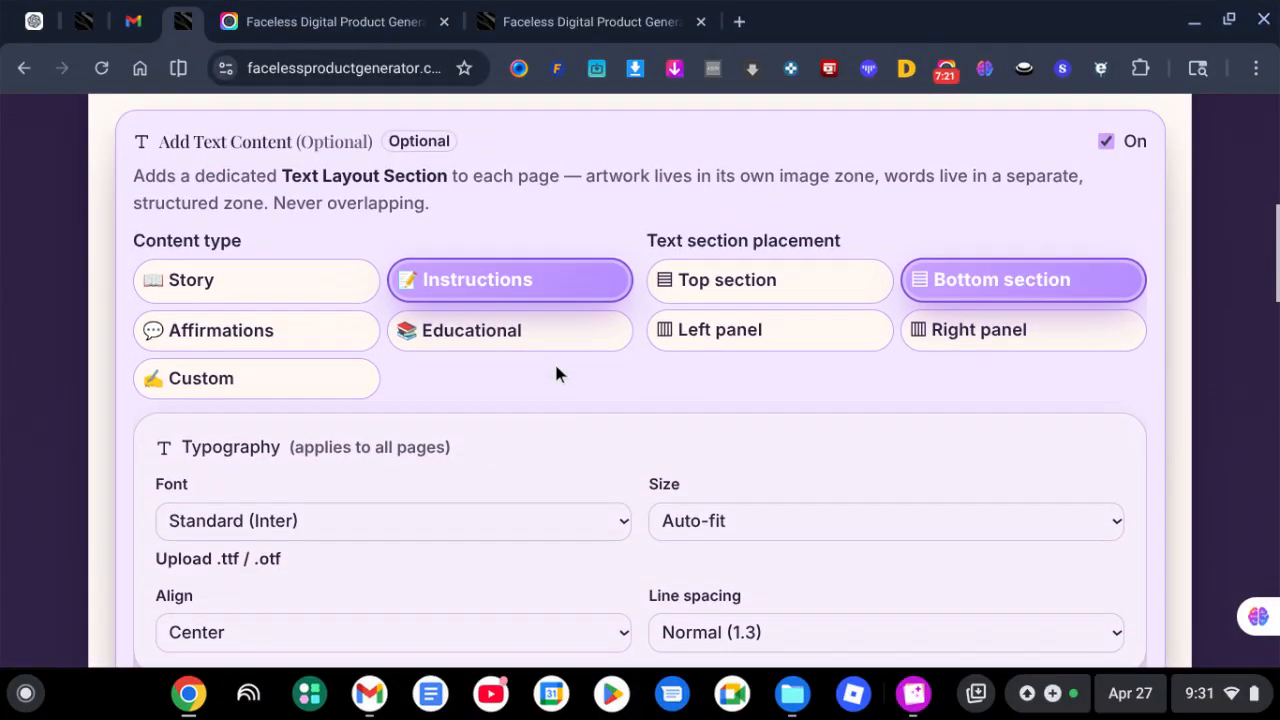
pyautogui.click(290, 286)
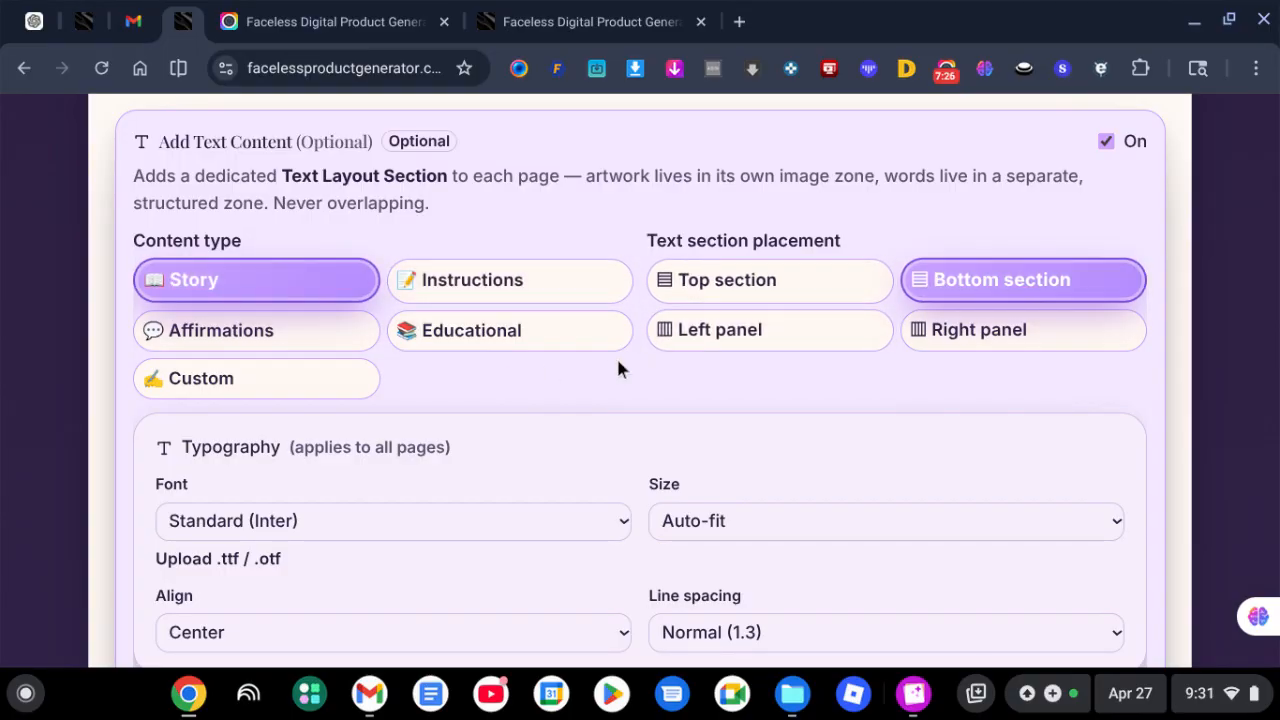
# Generate story text for all pages with the Bottom section placement
pyautogui.scroll(-1, 617, 366)
pyautogui.scroll(-1, 617, 366)
pyautogui.scroll(2, 617, 366)
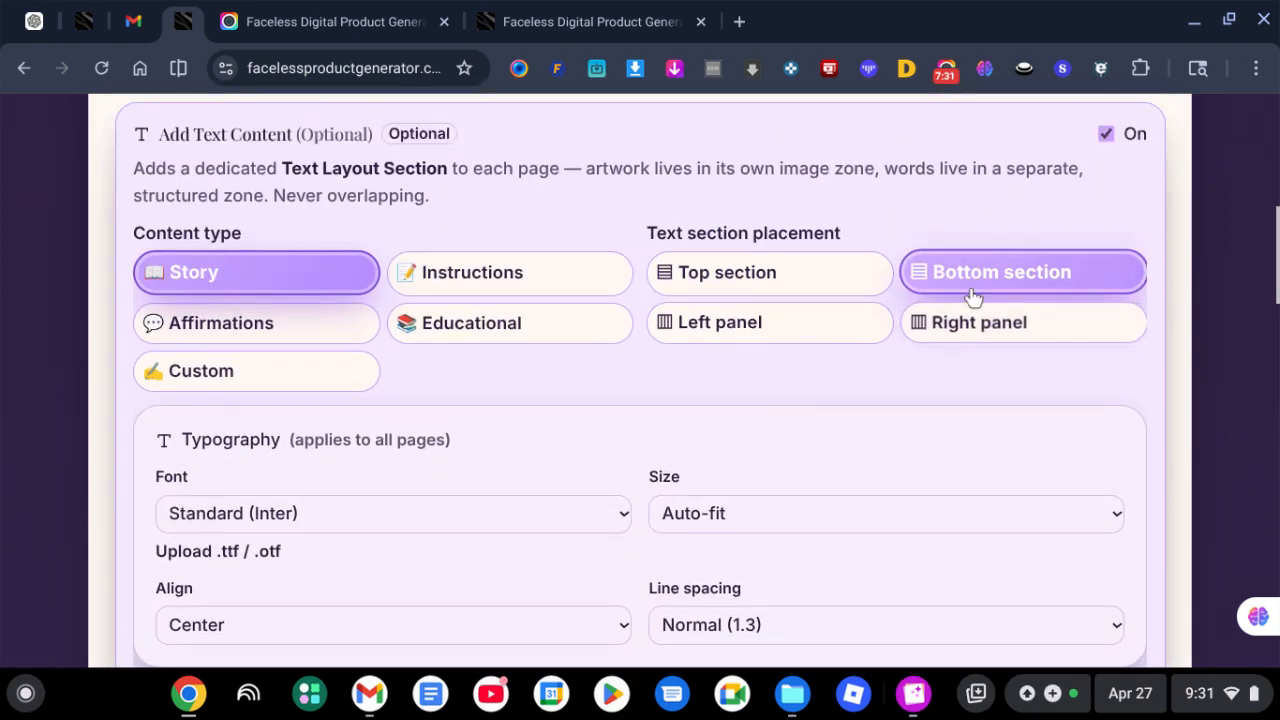
pyautogui.scroll(-2, 599, 454)
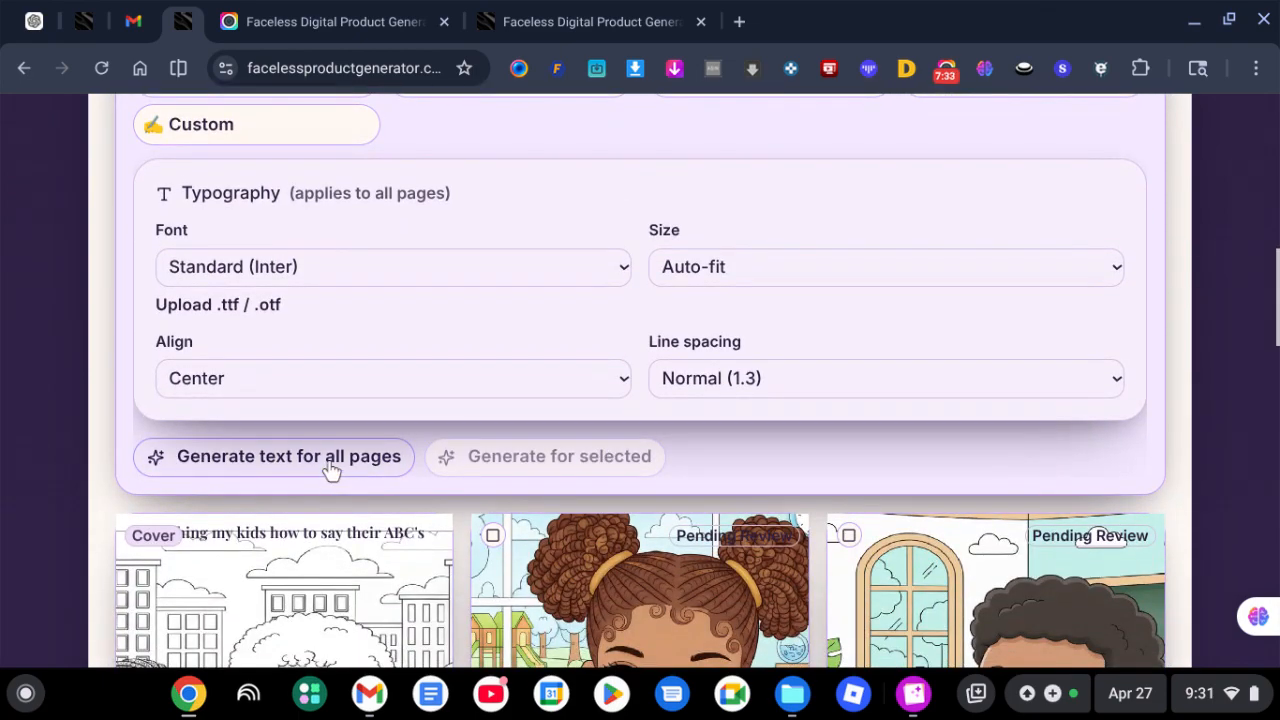
pyautogui.click(303, 474)
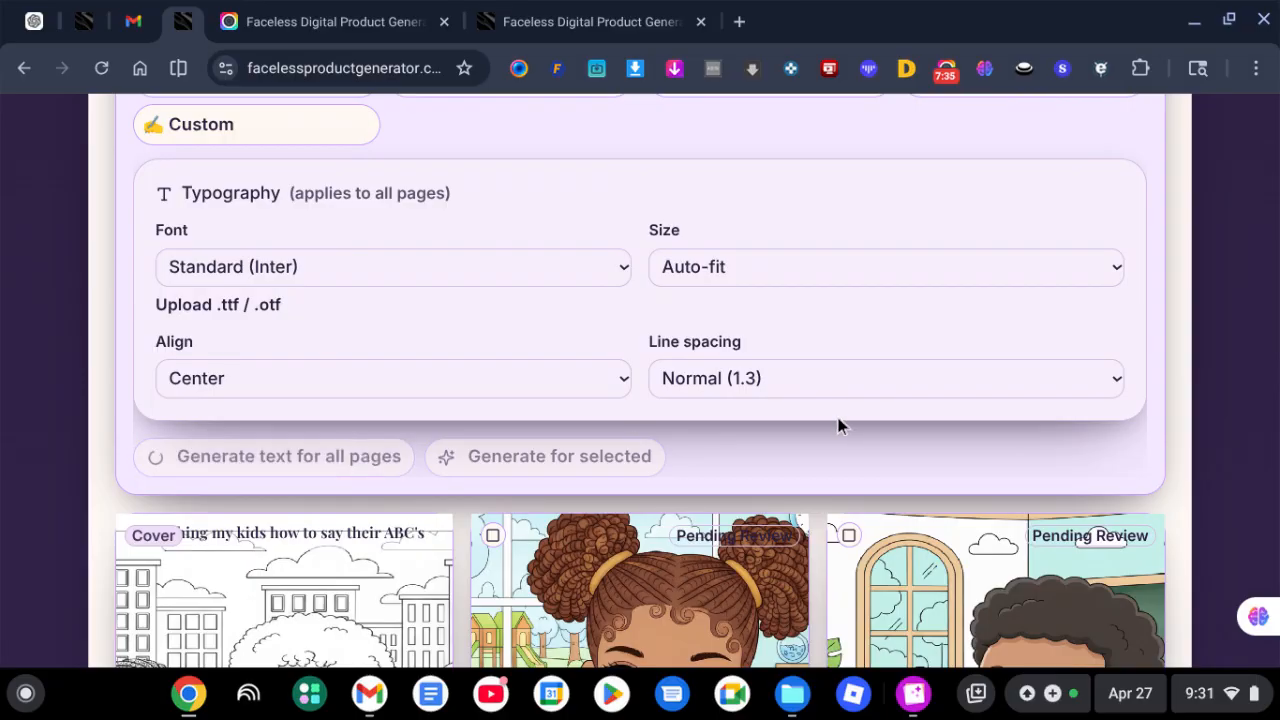
# Review the story text added beneath the artwork on Pages 1 to 5
pyautogui.scroll(-3, 839, 418)
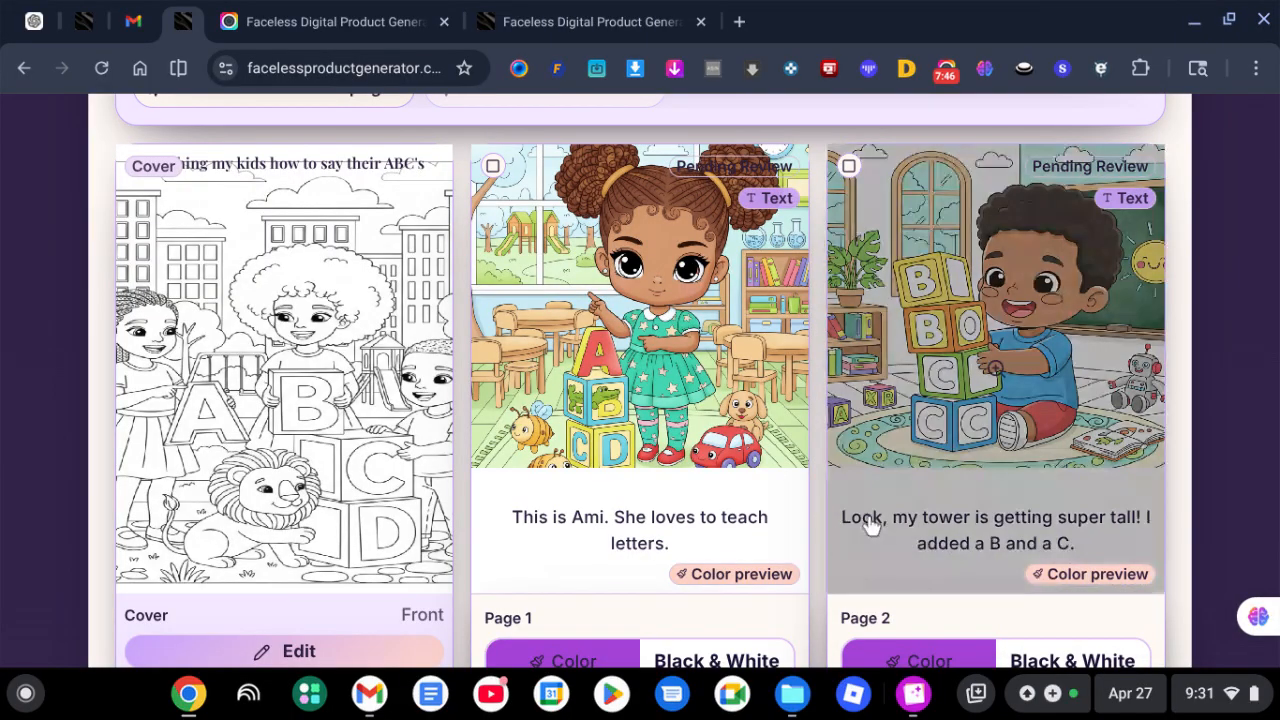
pyautogui.scroll(-6, 935, 533)
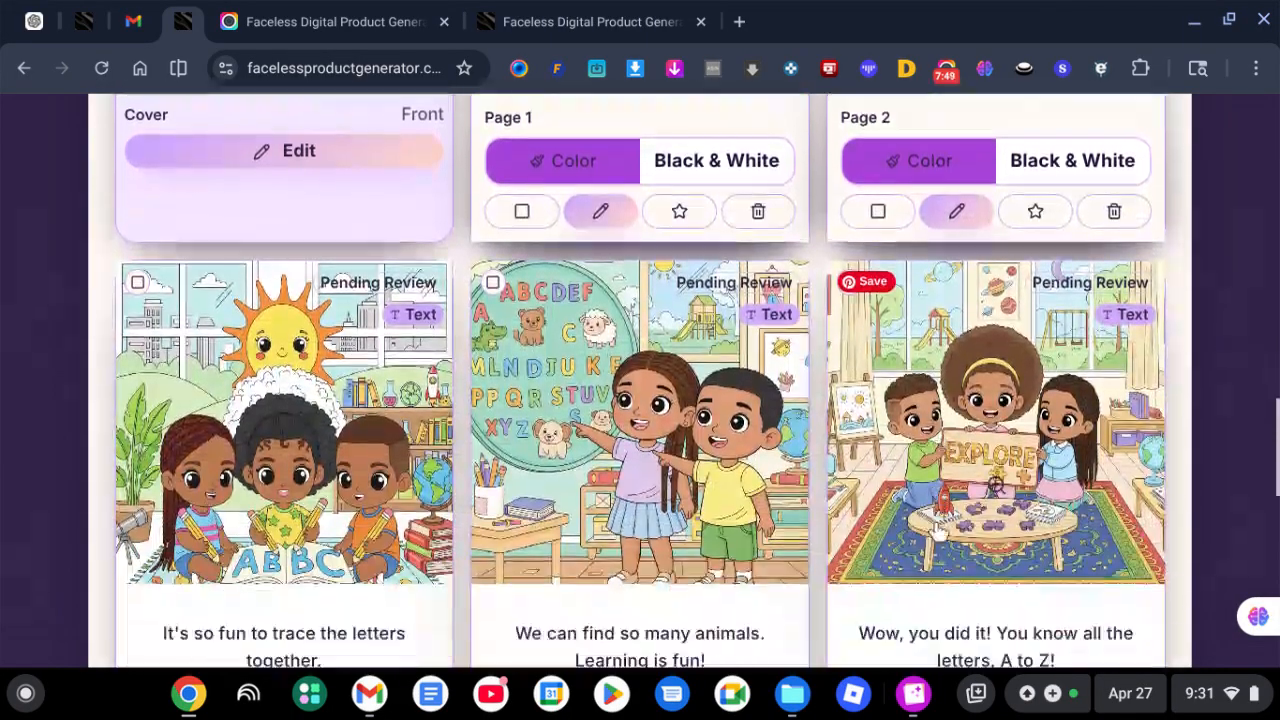
pyautogui.scroll(-4, 935, 533)
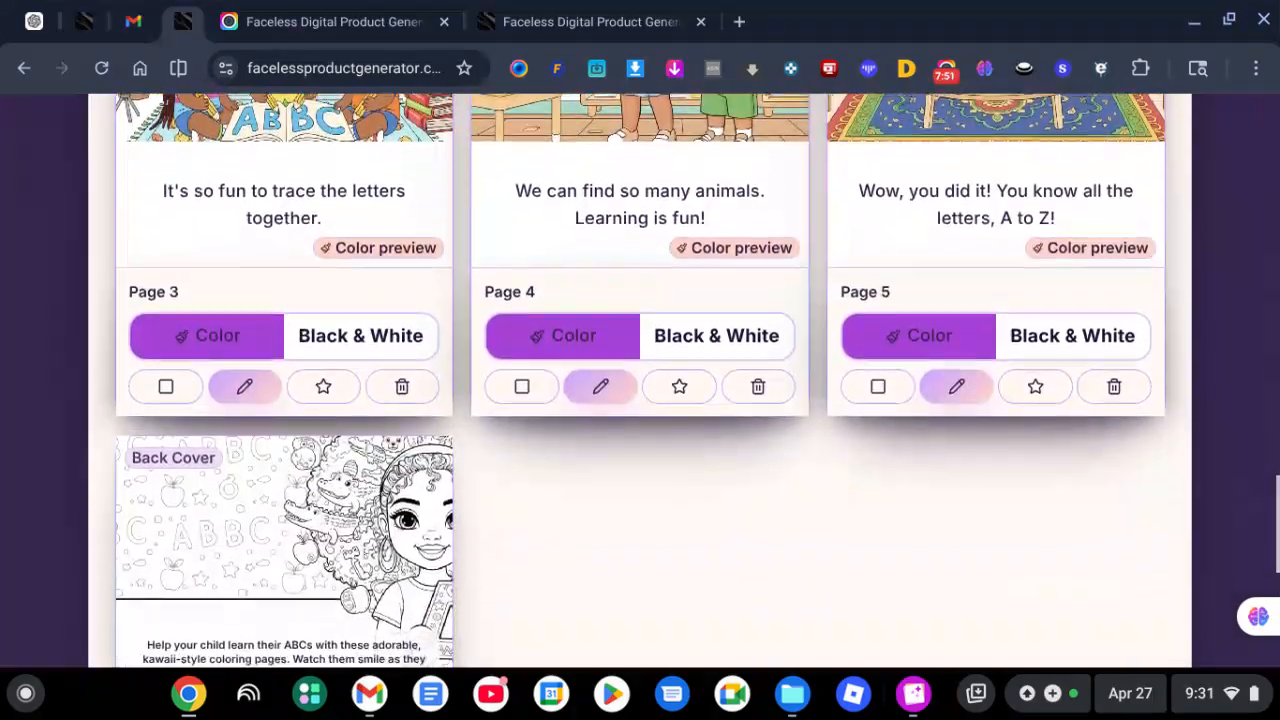
pyautogui.scroll(3, 640, 380)
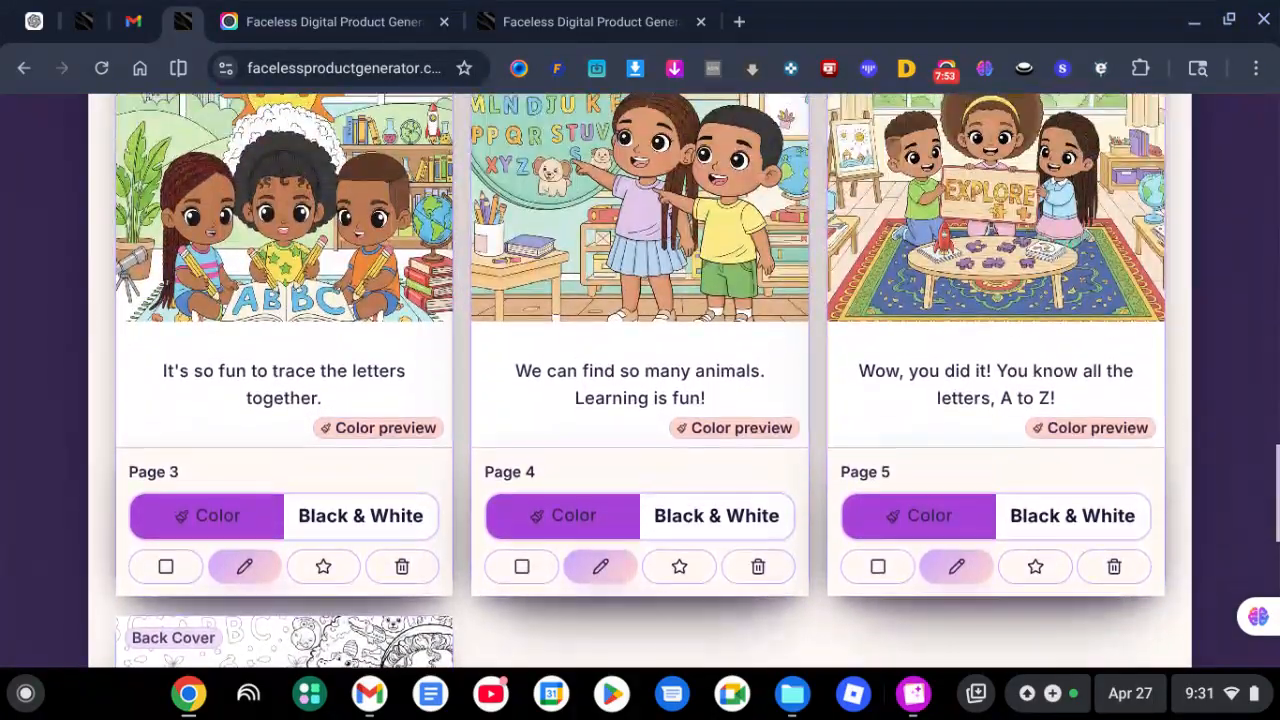
pyautogui.scroll(5, 640, 380)
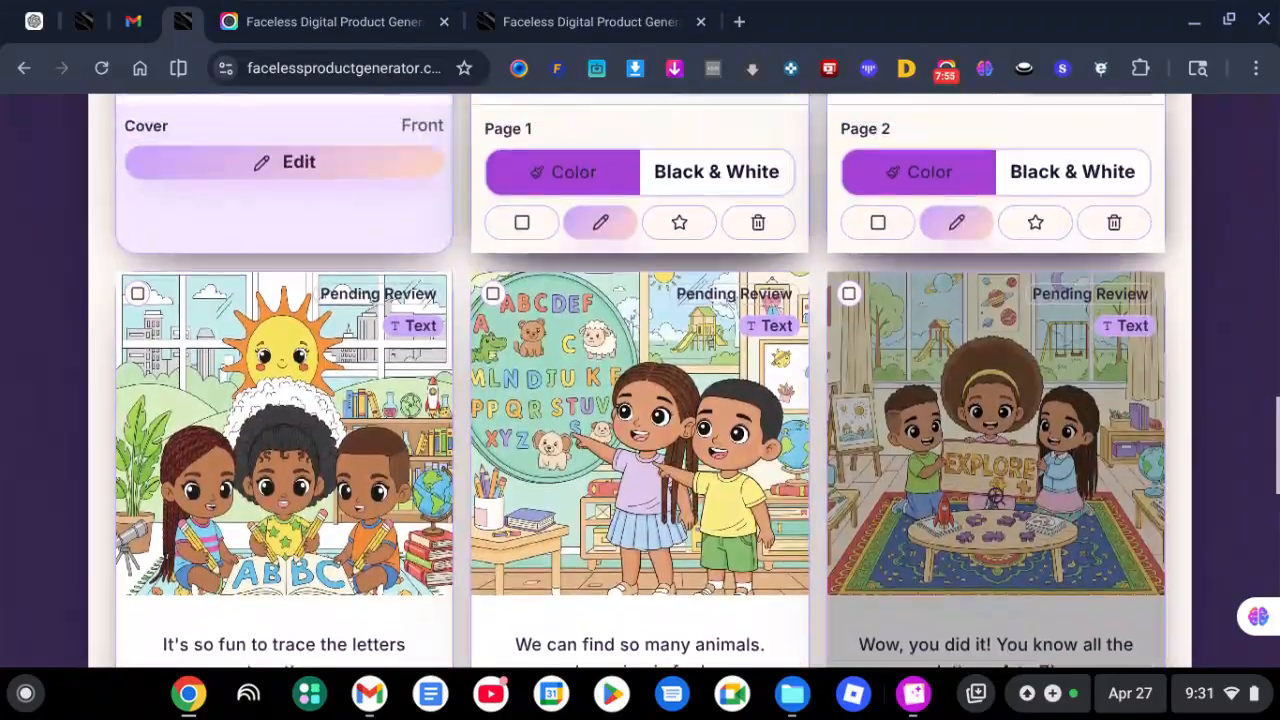
pyautogui.scroll(5, 640, 380)
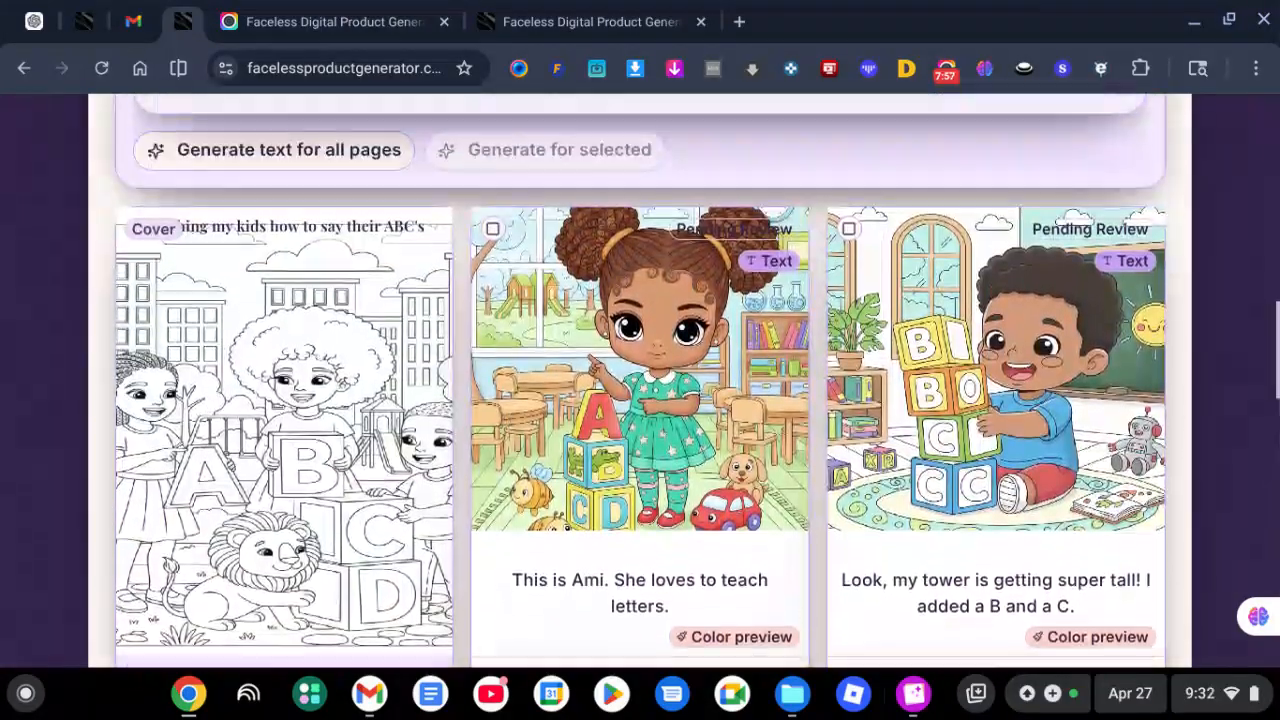
pyautogui.scroll(3, 640, 380)
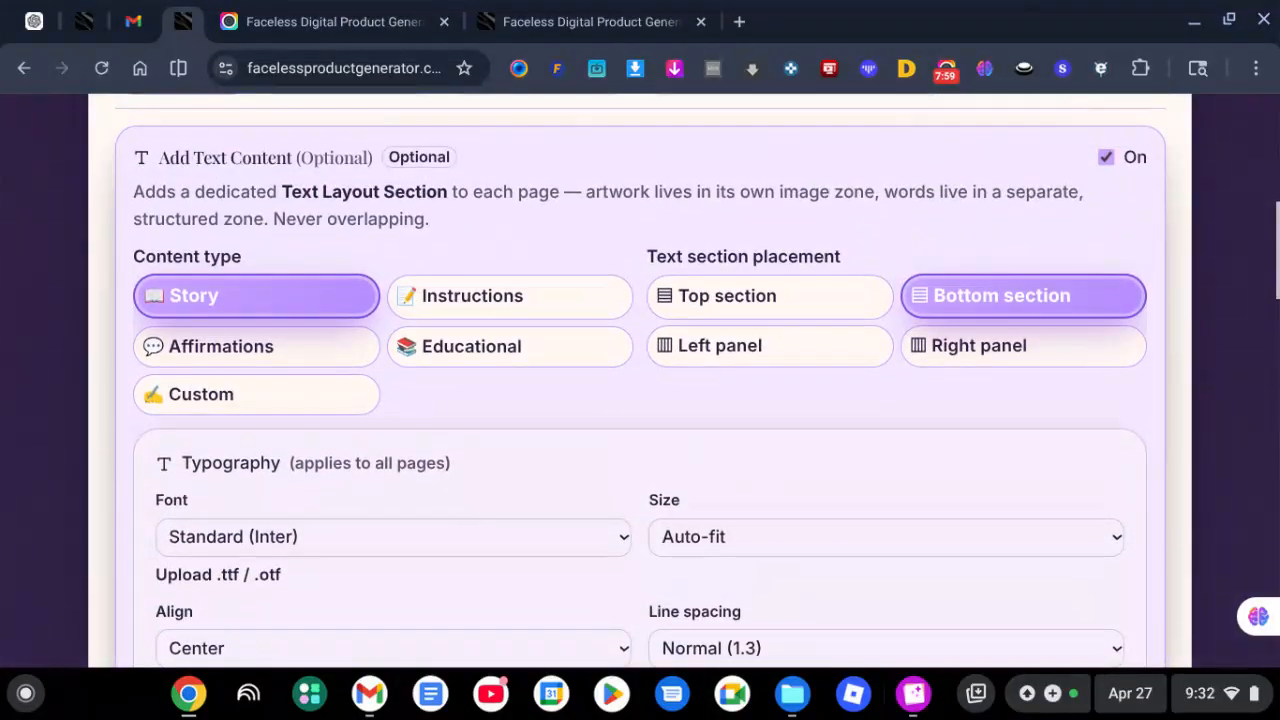
# Set the text section placement to Right panel, and regenerate the story text for all pages
pyautogui.click(938, 350)
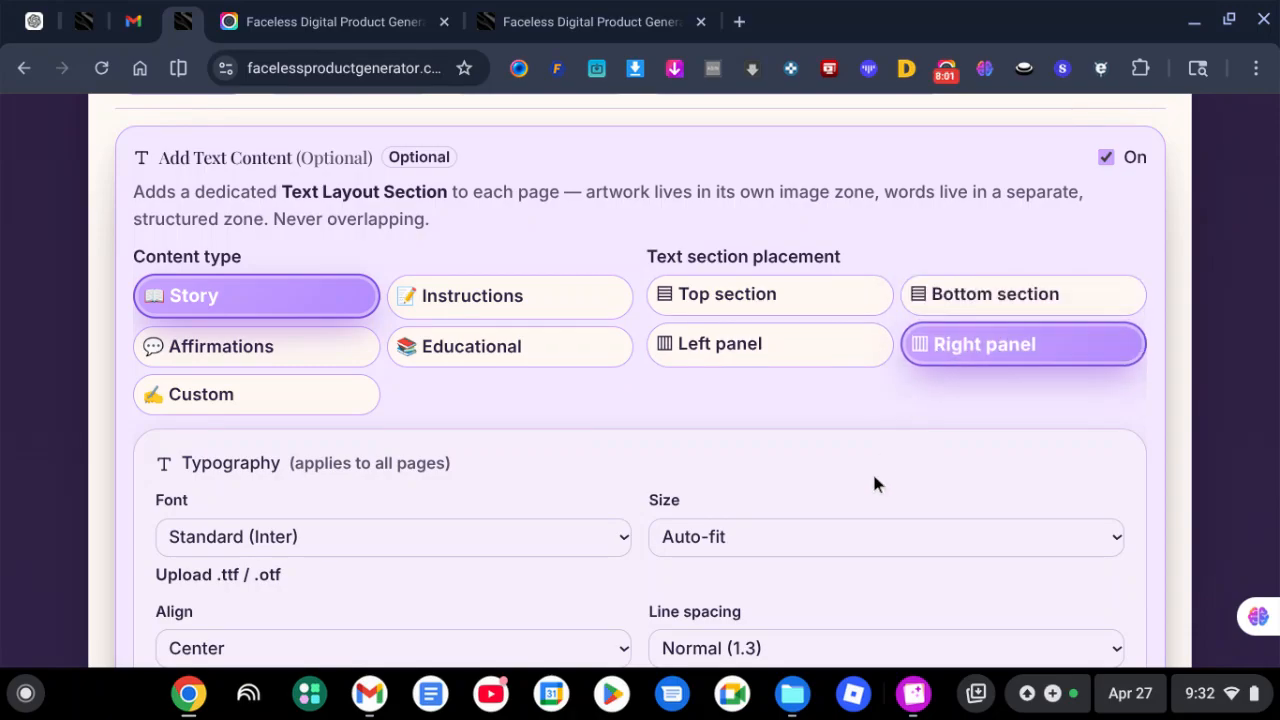
pyautogui.scroll(-2, 874, 483)
pyautogui.click(342, 508)
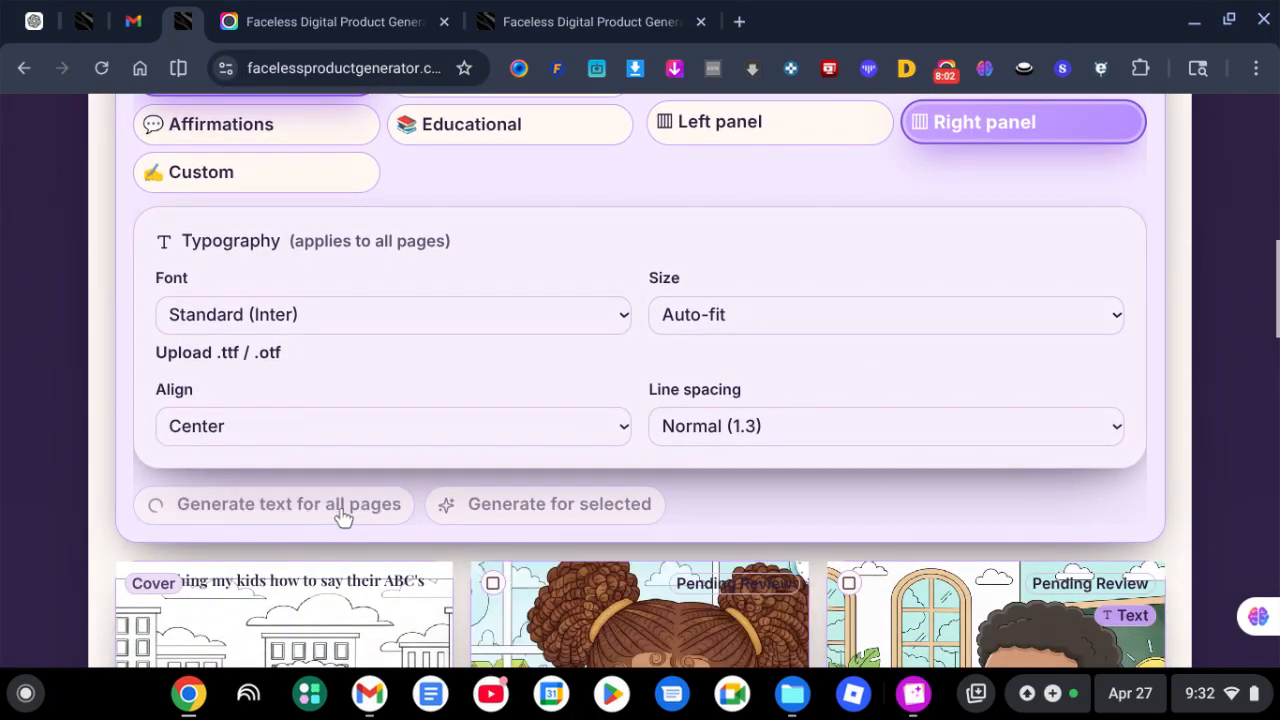
pyautogui.scroll(-4, 835, 509)
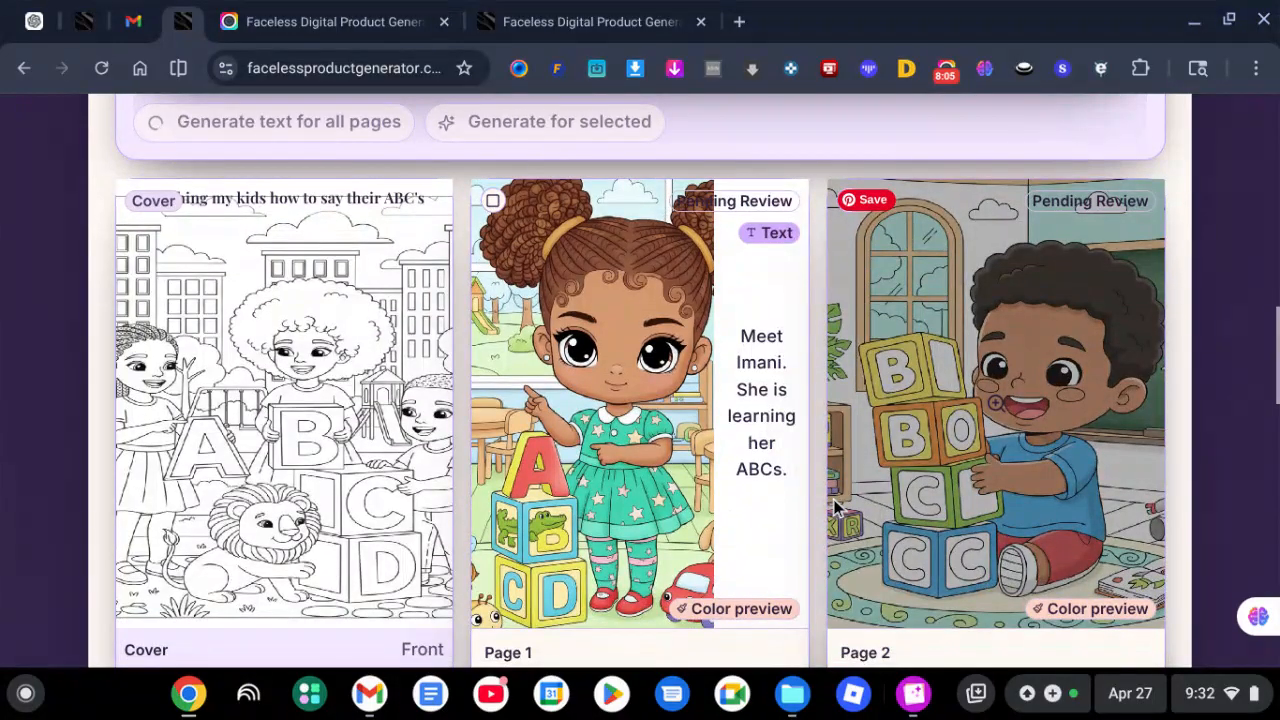
pyautogui.scroll(-2, 840, 480)
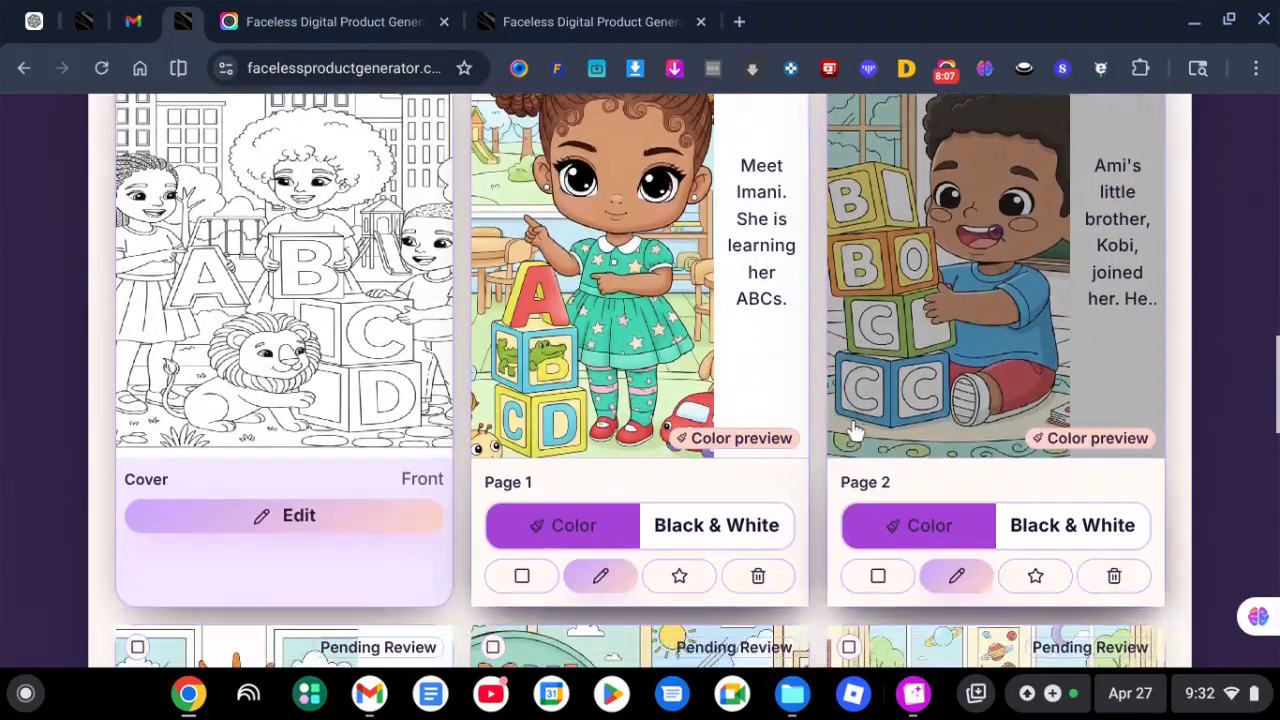
pyautogui.scroll(4, 855, 430)
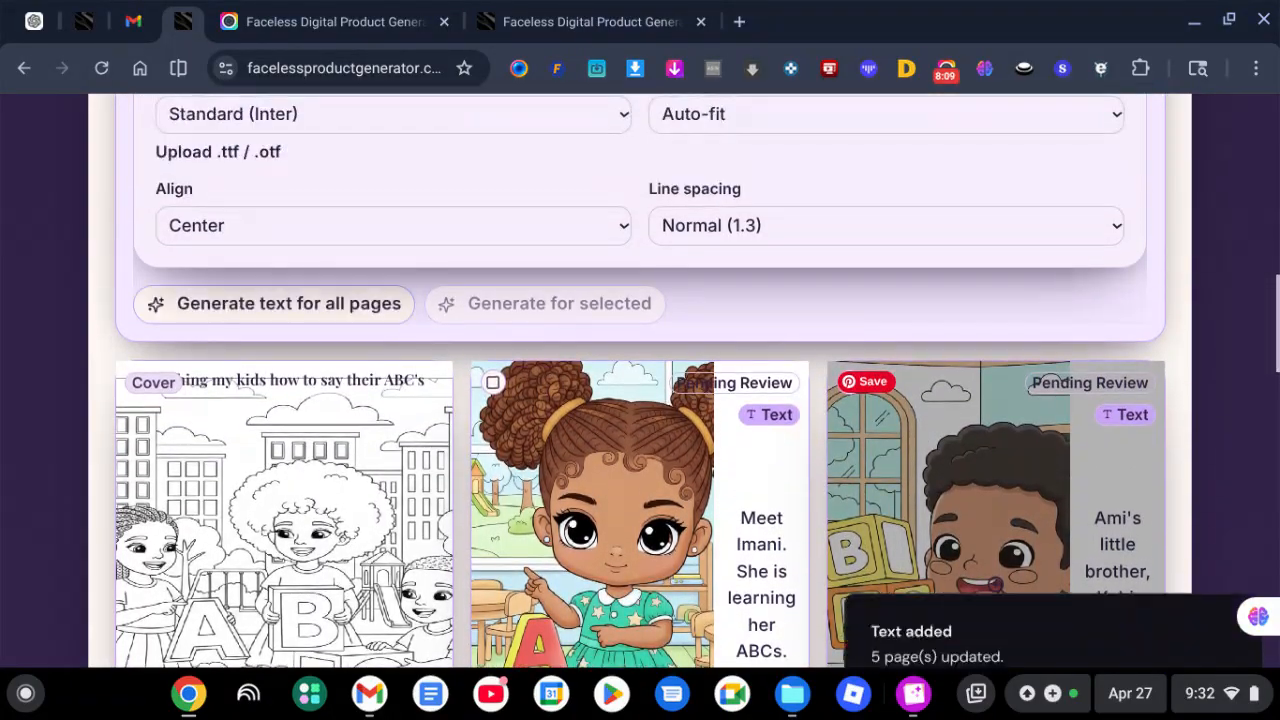
pyautogui.scroll(2, 640, 400)
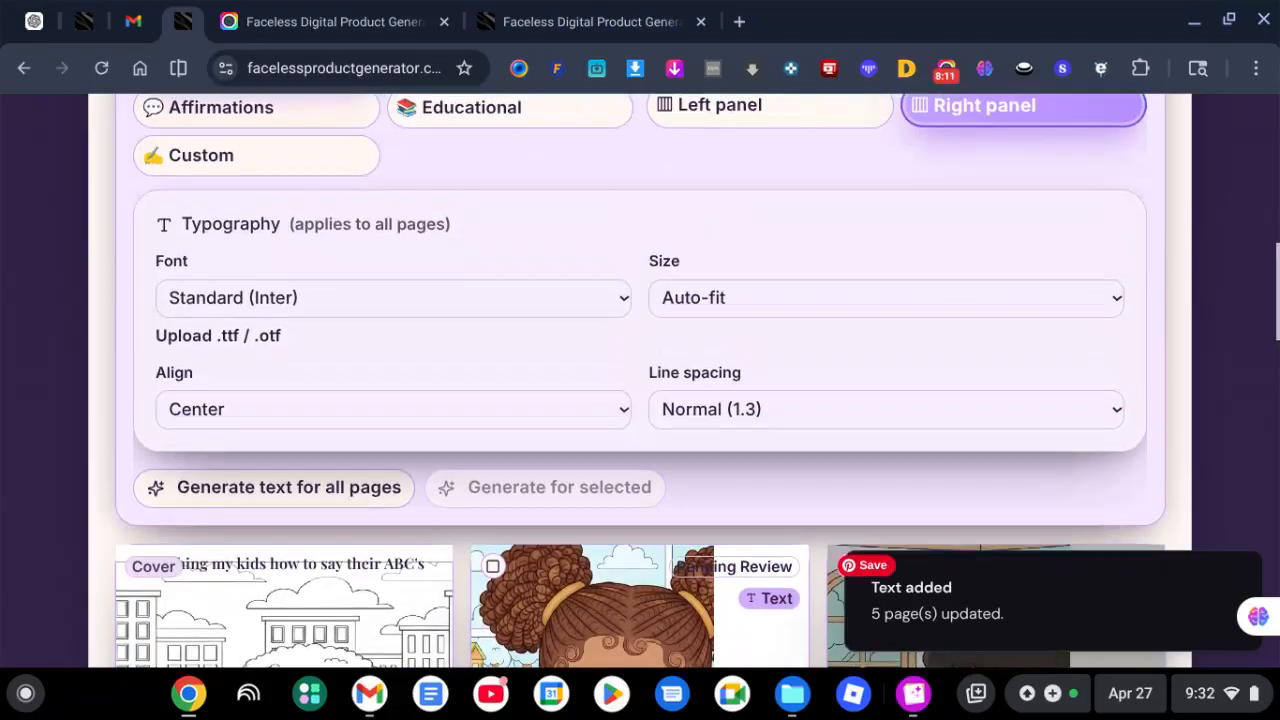
# Check the right-panel story text on Pages 1 and 2, and open Page 1 for editing to inspect its artwork
pyautogui.scroll(-6, 640, 400)
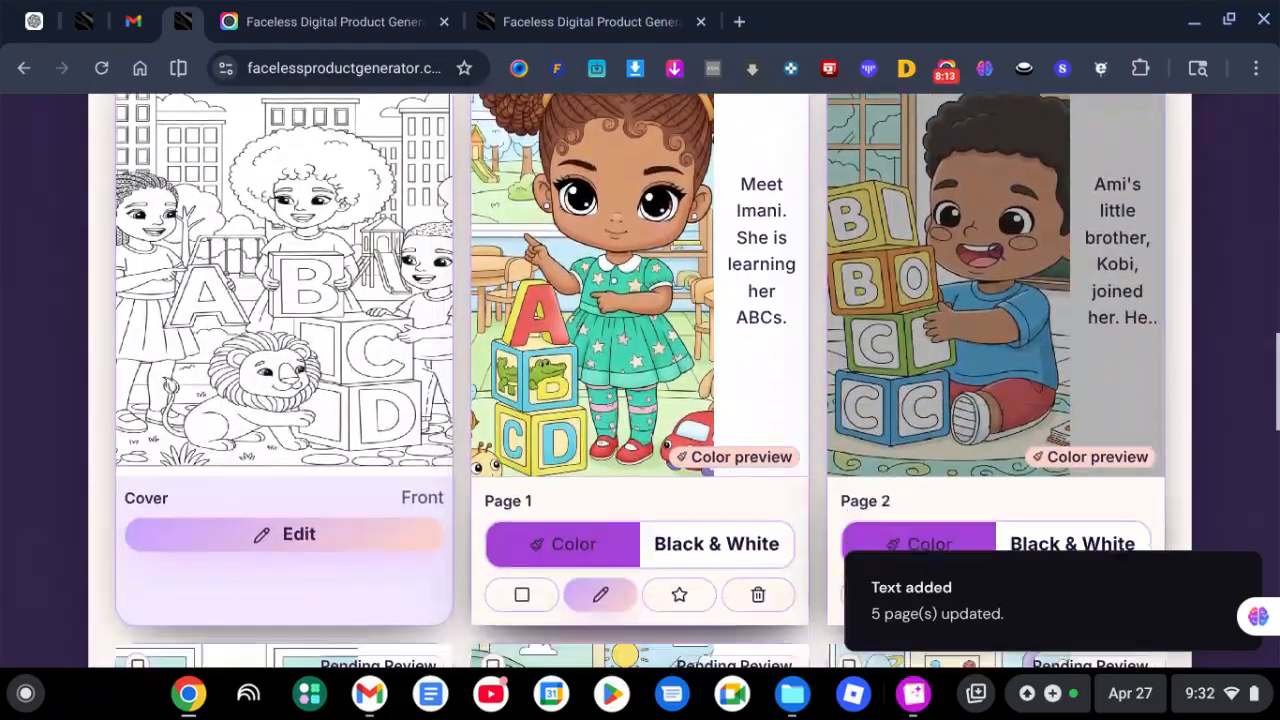
pyautogui.scroll(-2, 588, 413)
pyautogui.scroll(2, 588, 413)
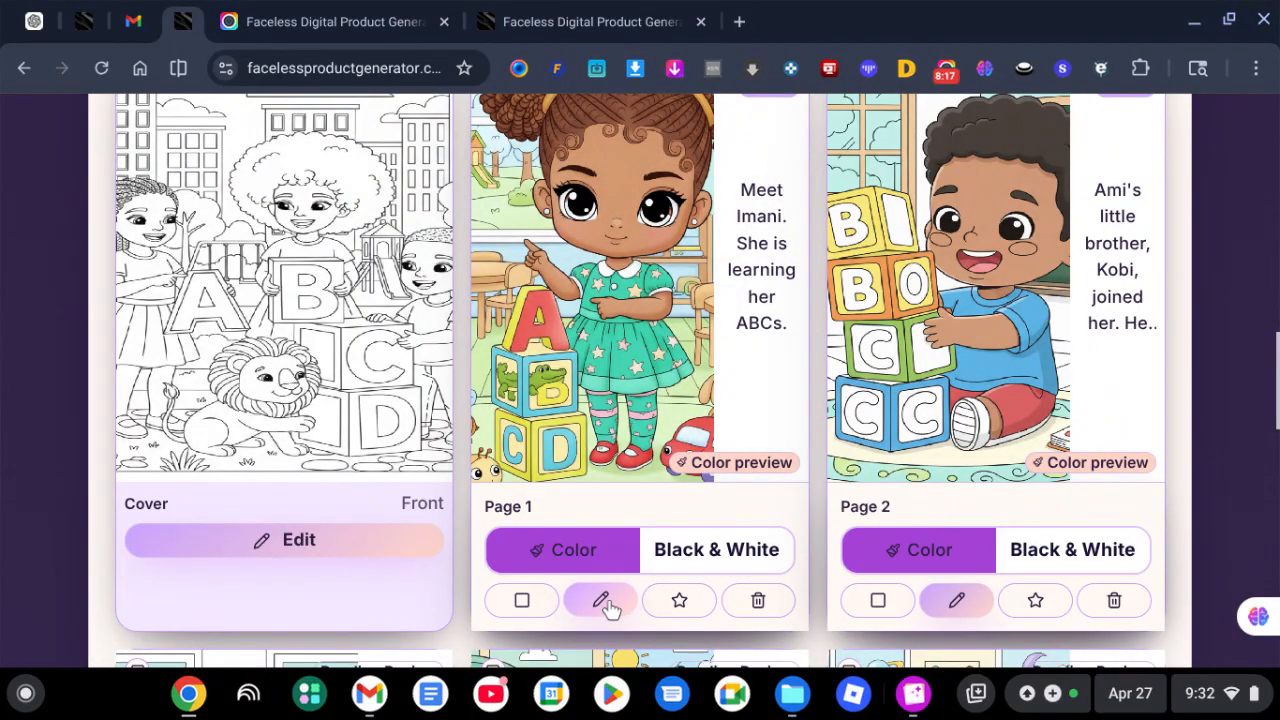
pyautogui.click(602, 600)
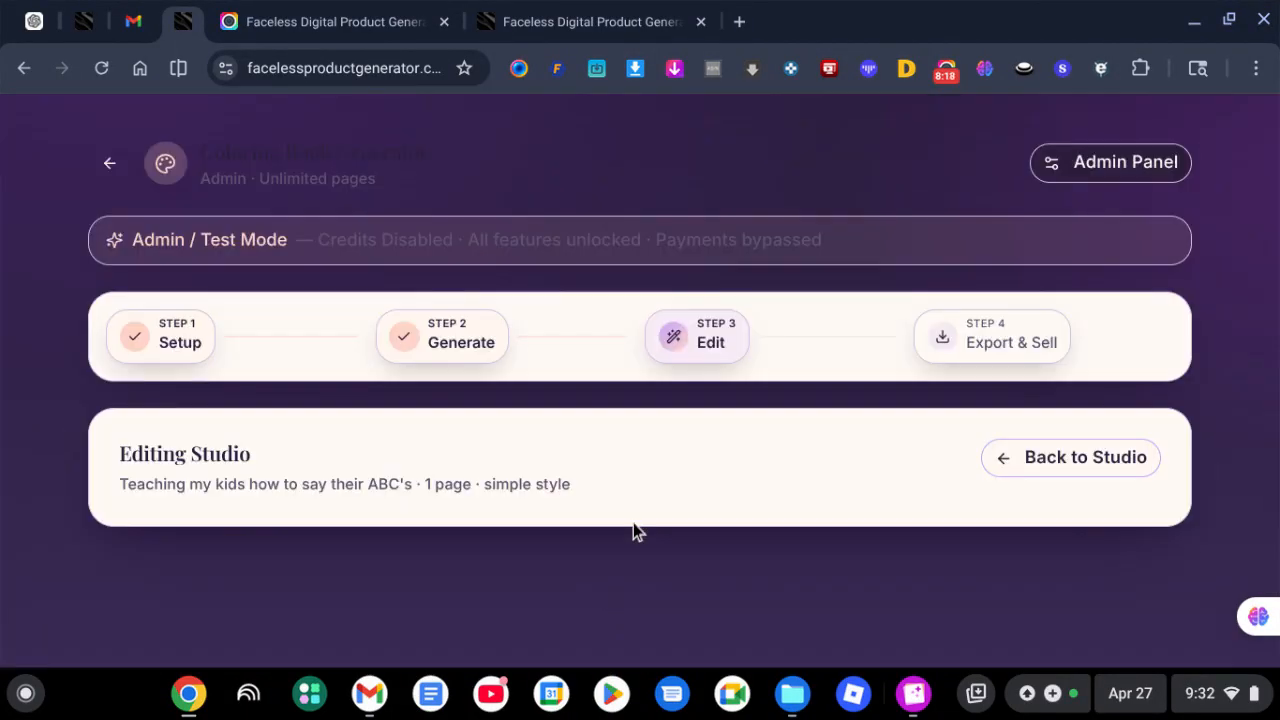
pyautogui.scroll(-3, 667, 461)
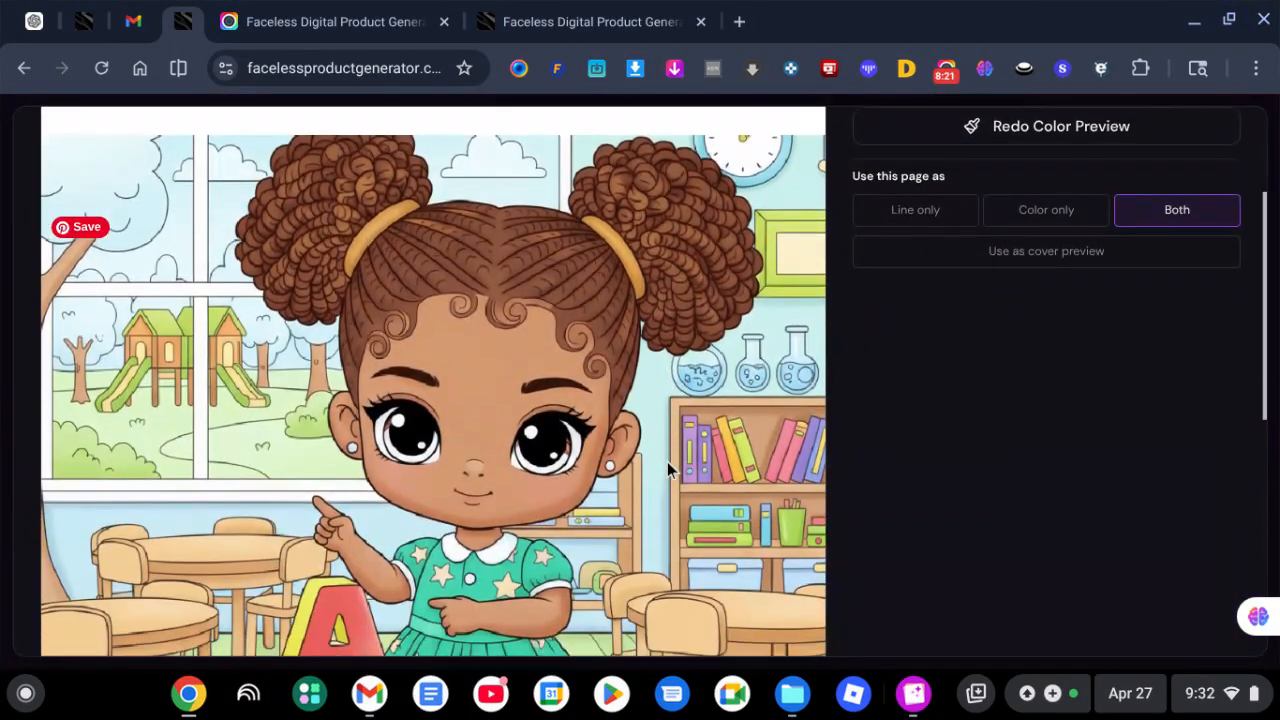
pyautogui.scroll(-5, 667, 461)
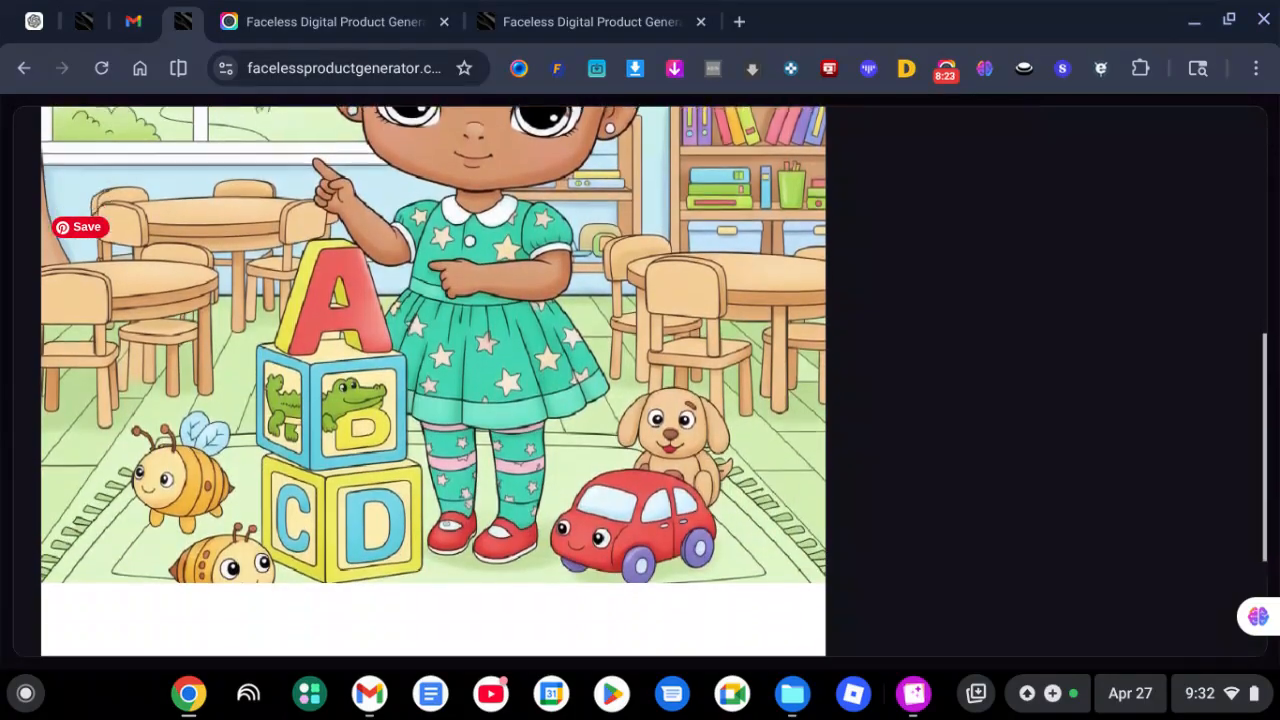
pyautogui.scroll(8, 433, 380)
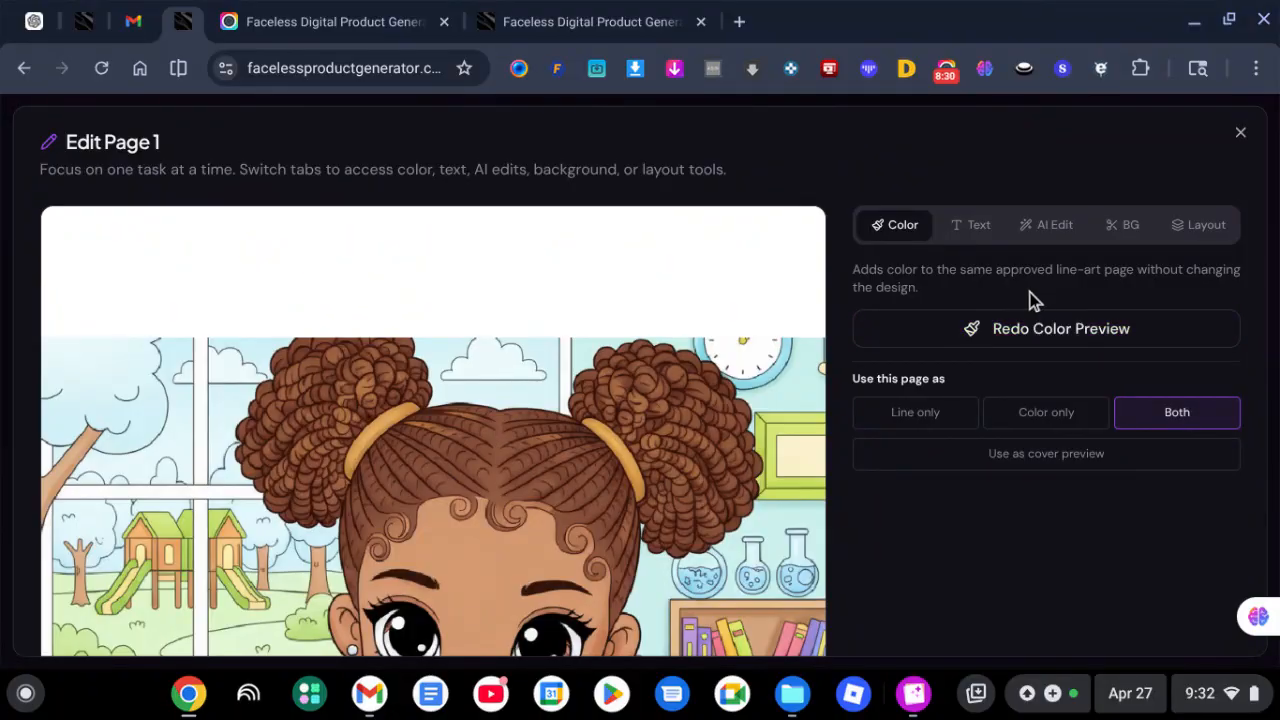
# Examine the AI editing options for Page 1, including the prompt and lock settings, against the colored artwork
pyautogui.click(1046, 233)
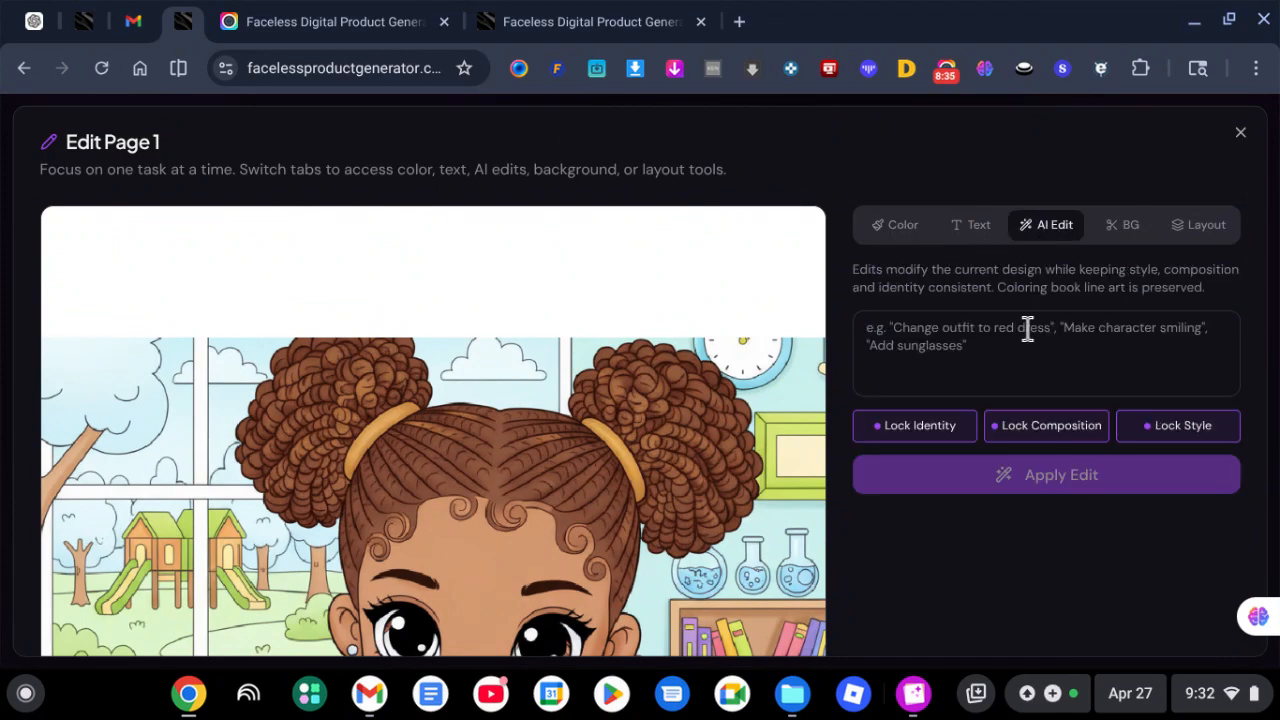
pyautogui.scroll(-2, 681, 401)
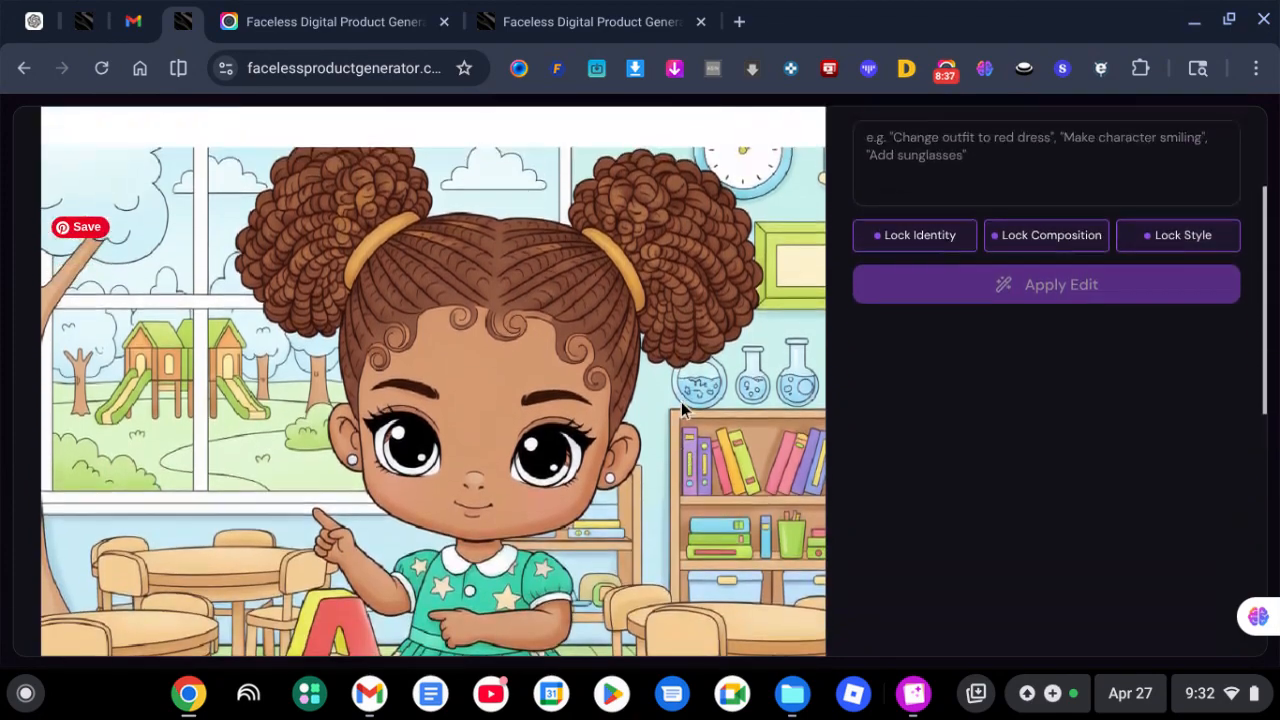
pyautogui.scroll(-3, 683, 408)
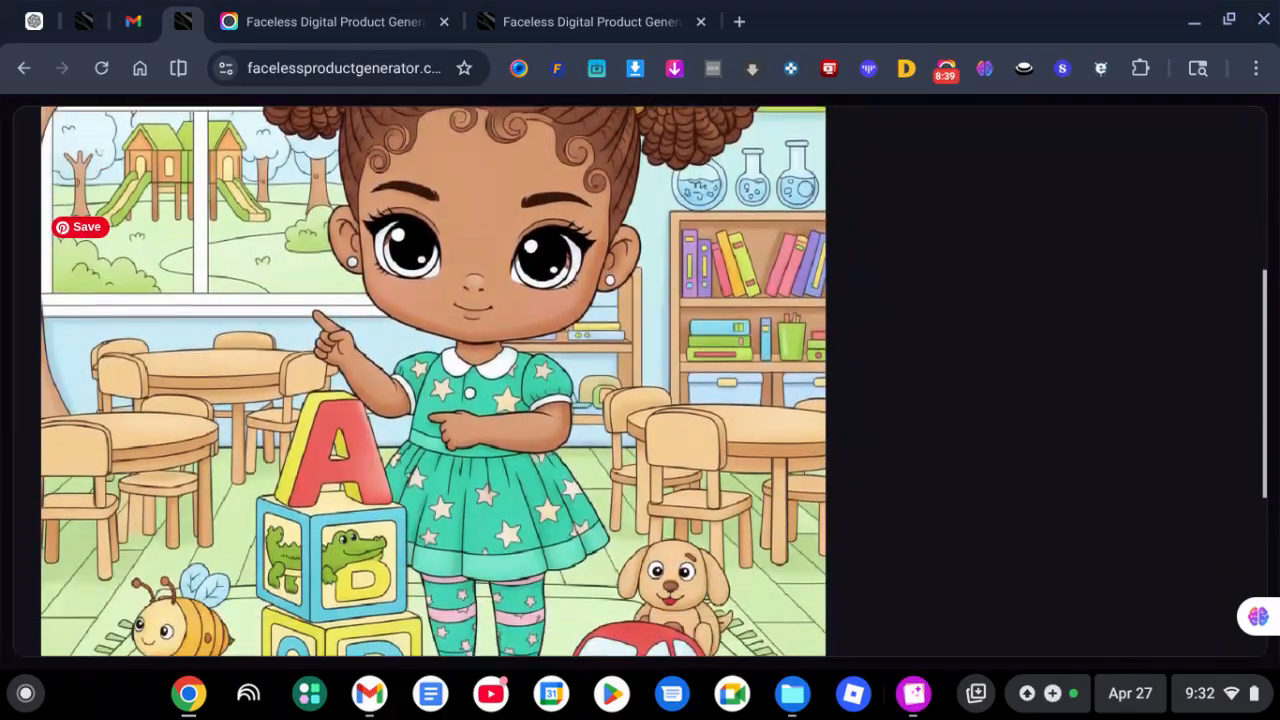
pyautogui.scroll(3, 884, 245)
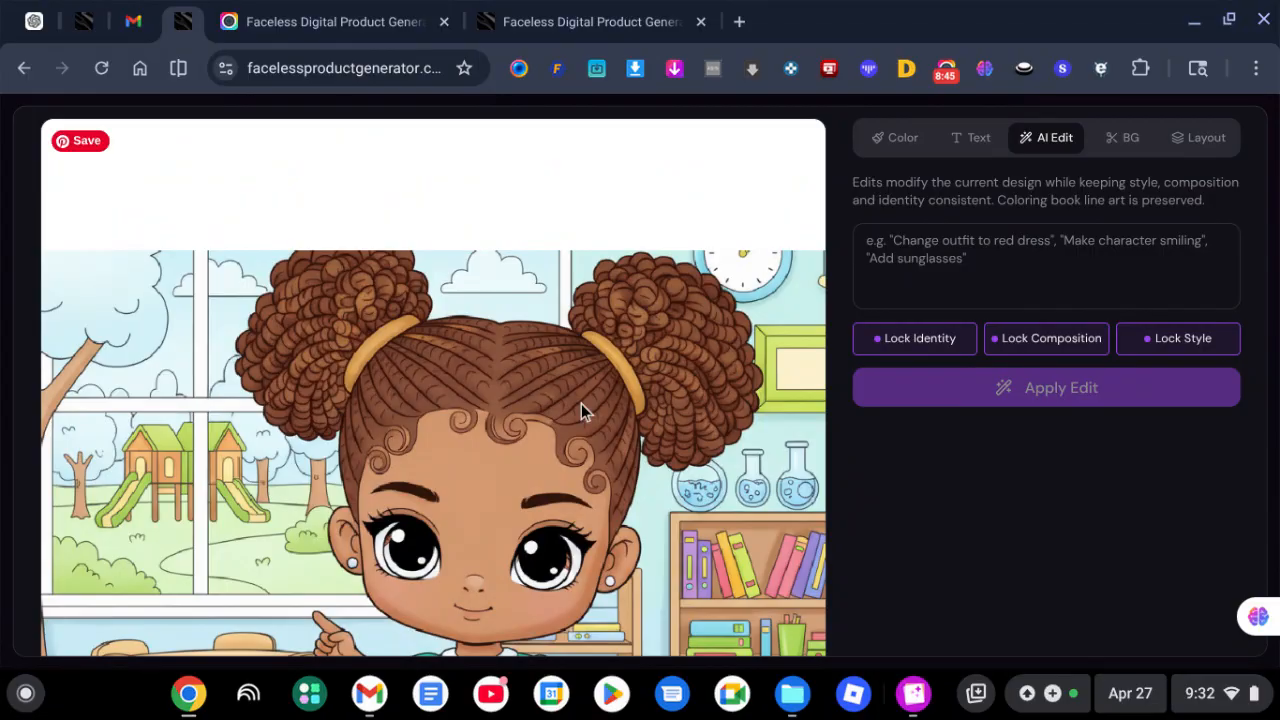
pyautogui.scroll(-2, 581, 403)
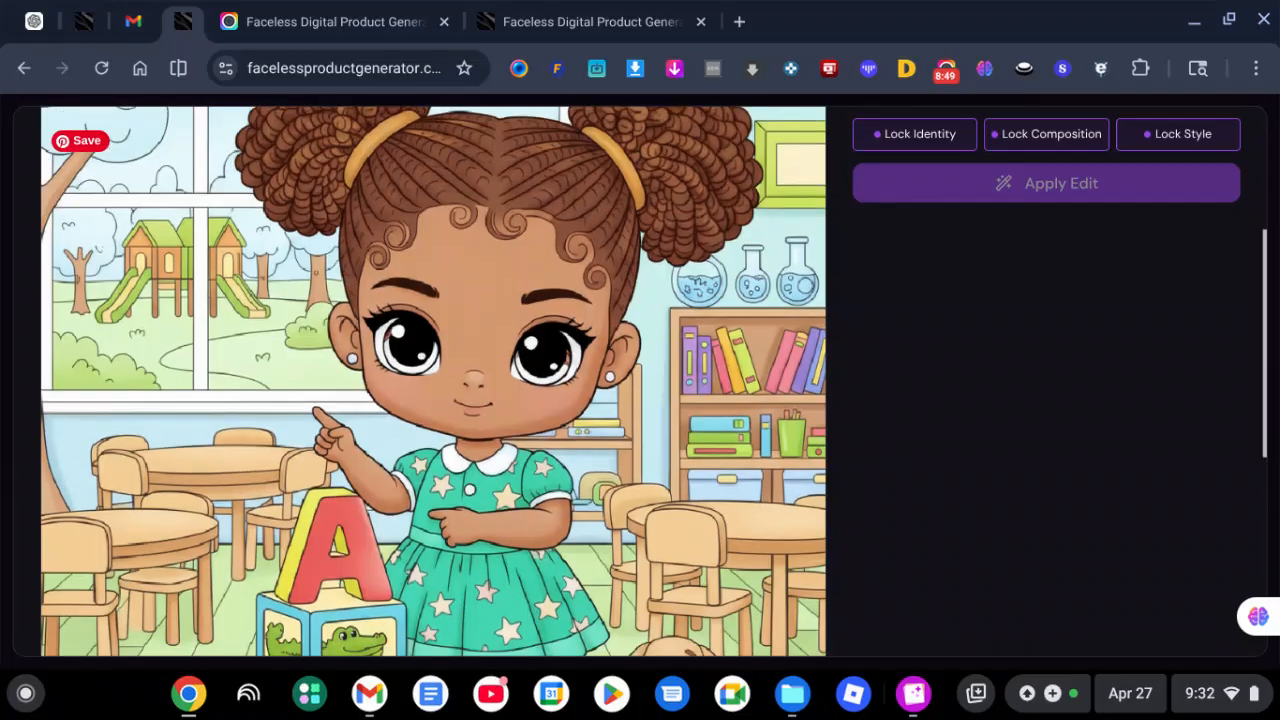
pyautogui.scroll(-3, 581, 403)
pyautogui.scroll(4, 581, 403)
pyautogui.scroll(2, 581, 403)
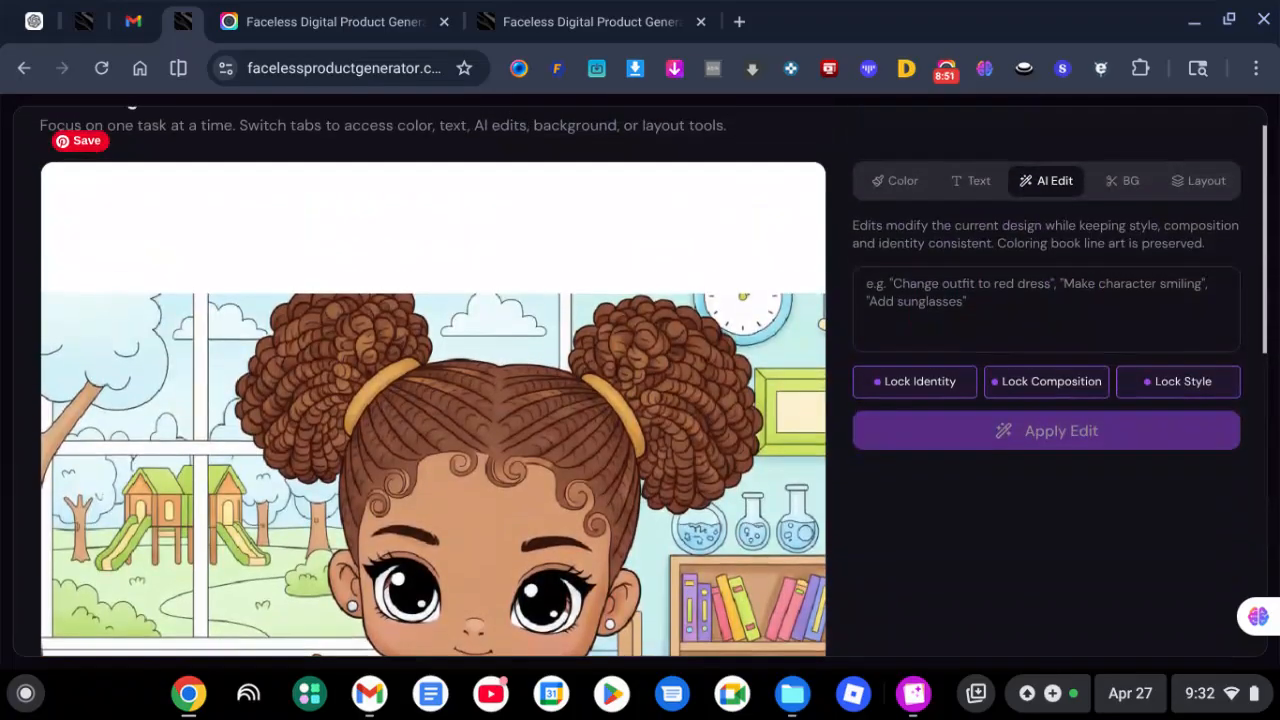
pyautogui.click(923, 309)
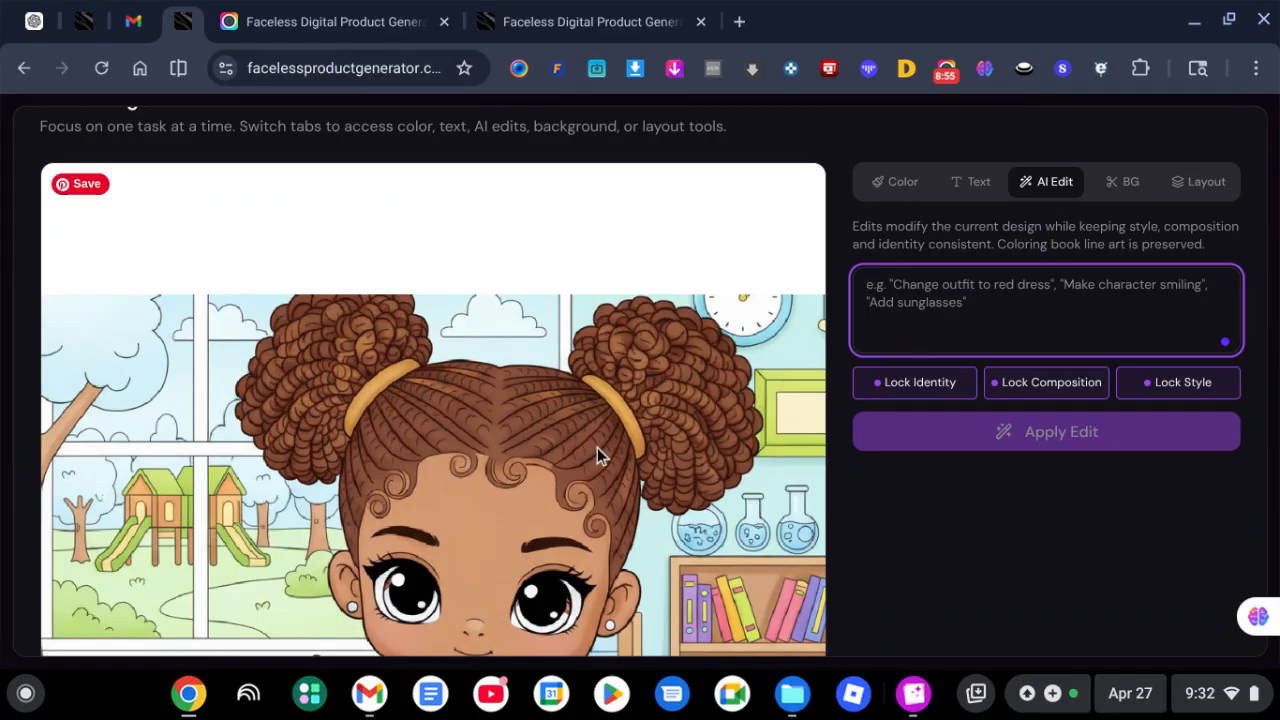
pyautogui.scroll(-2, 597, 447)
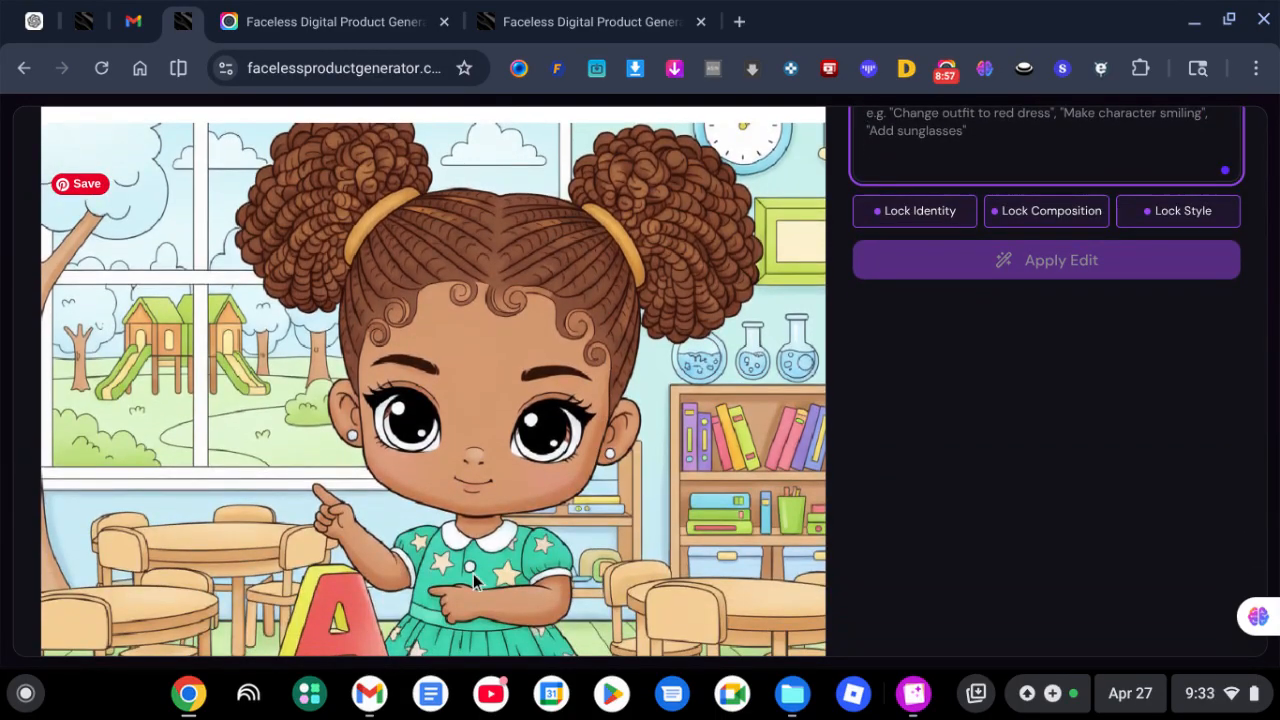
pyautogui.scroll(2, 471, 508)
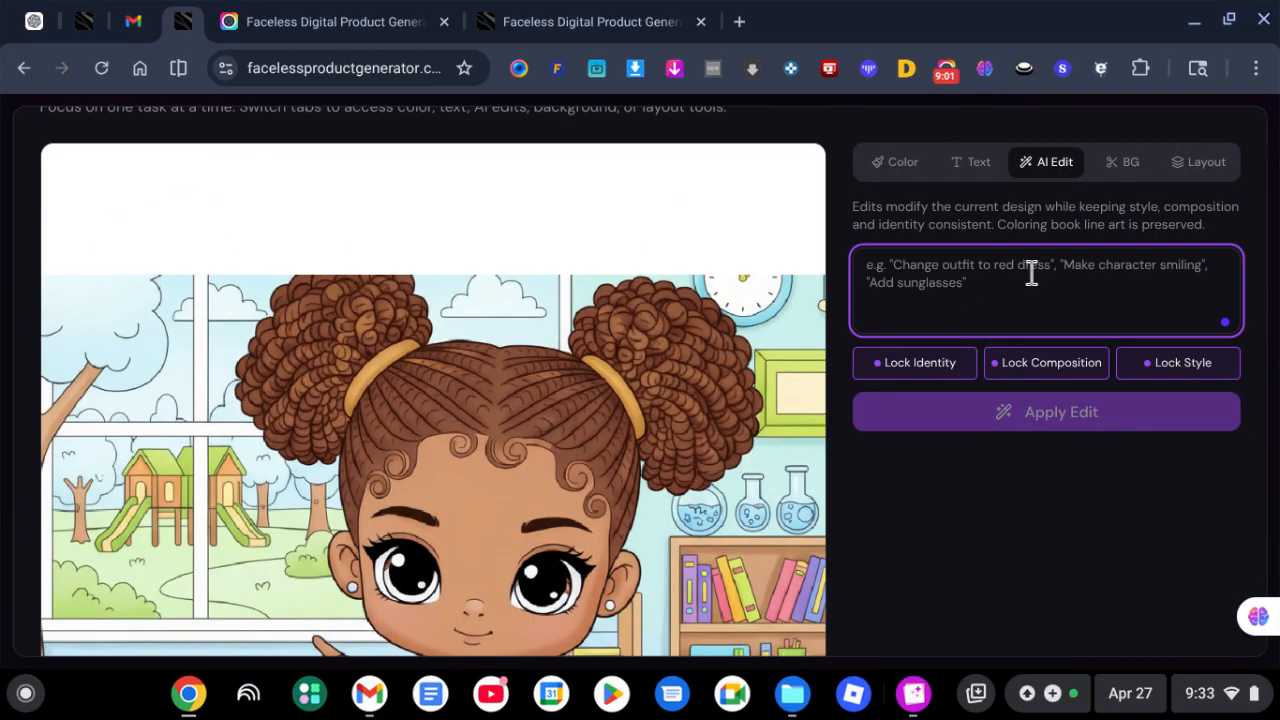
pyautogui.scroll(1, 1031, 272)
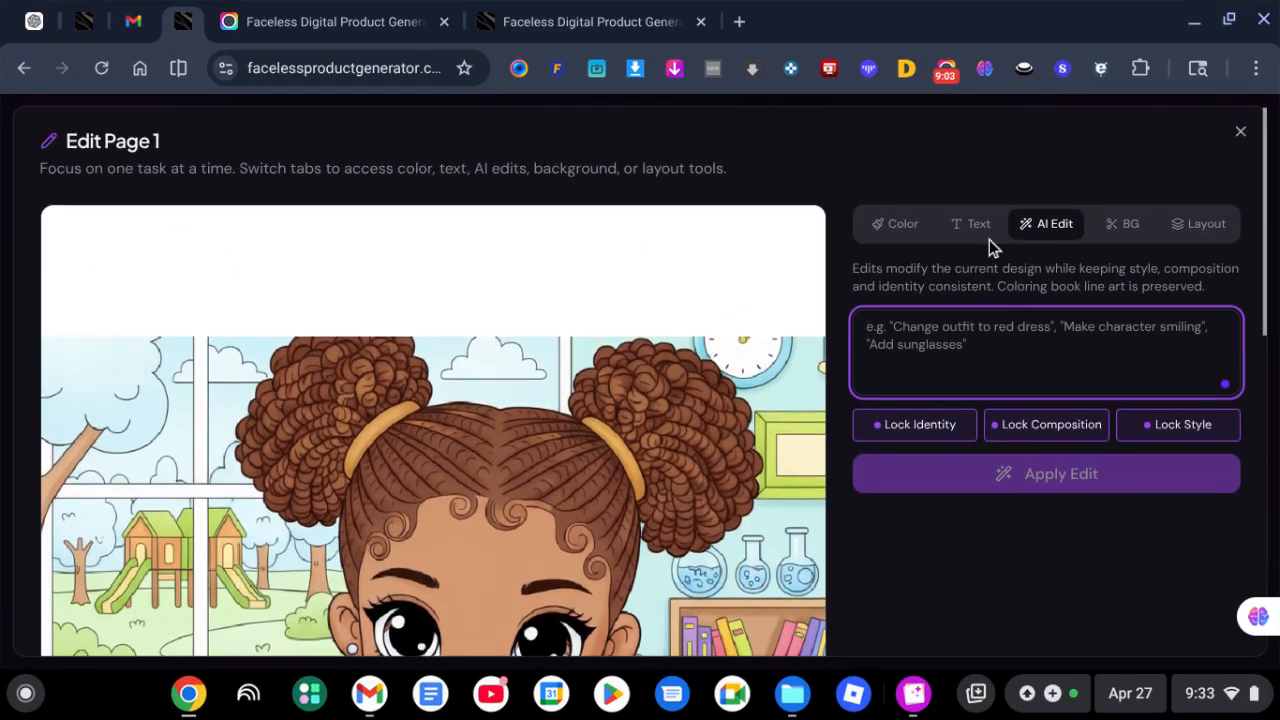
# Open Page 1's story text for editing and review its content type, source text and free-form text block options
pyautogui.click(977, 227)
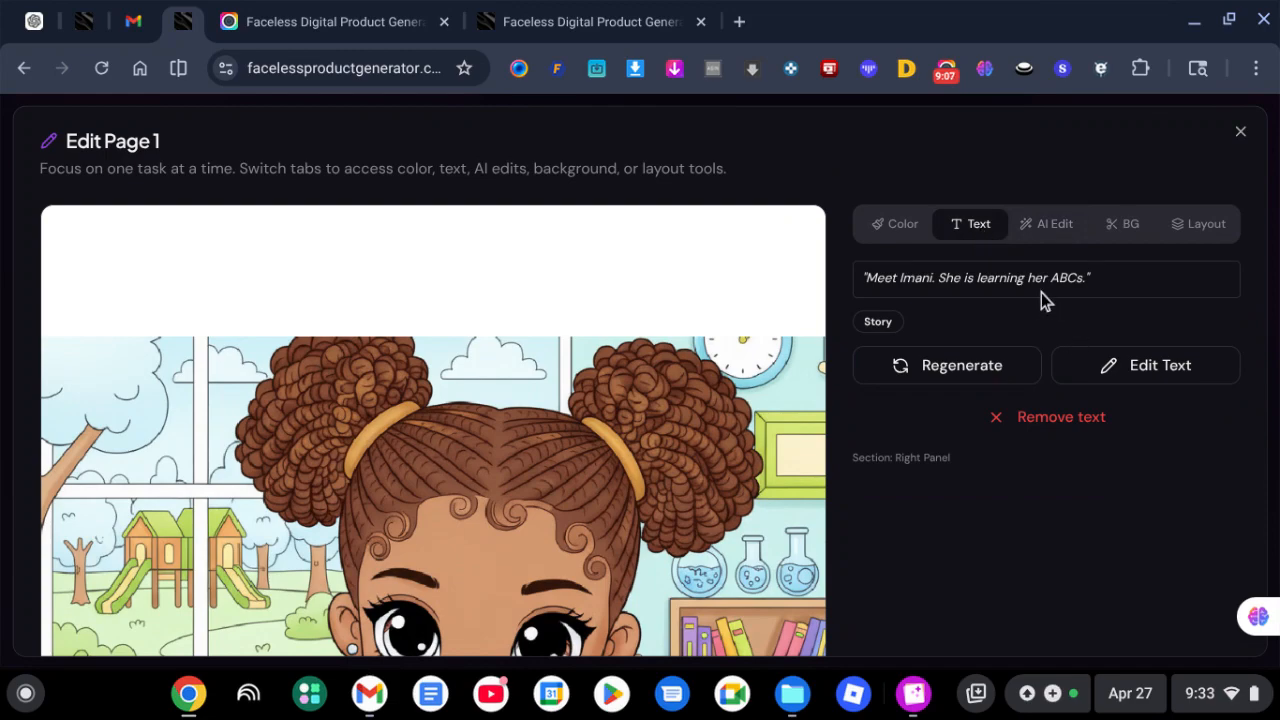
pyautogui.click(1129, 372)
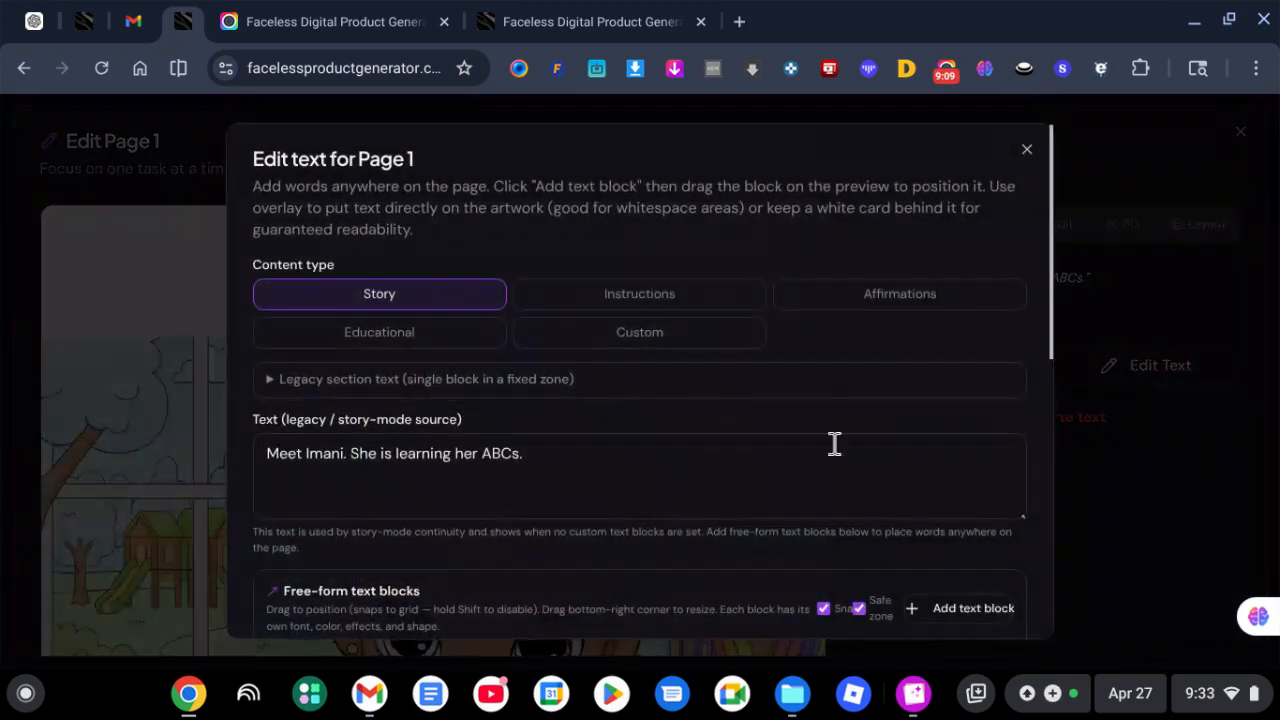
pyautogui.scroll(-1, 716, 444)
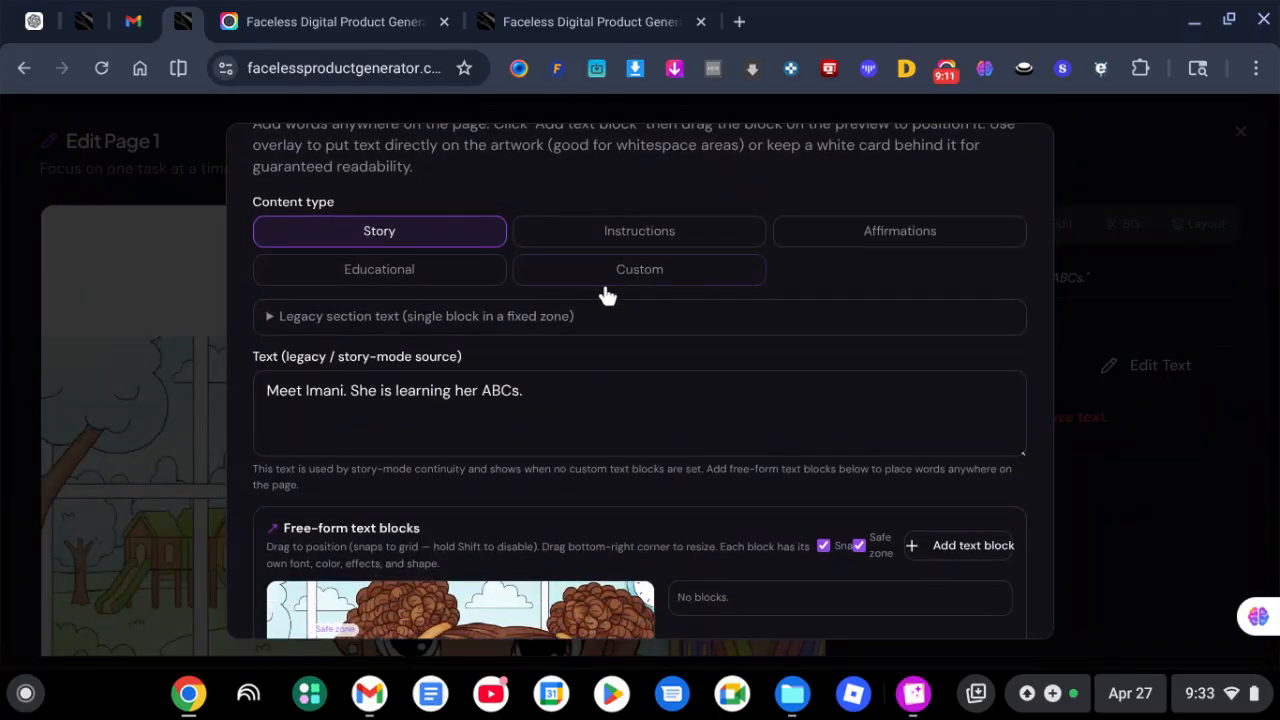
pyautogui.scroll(-1, 651, 345)
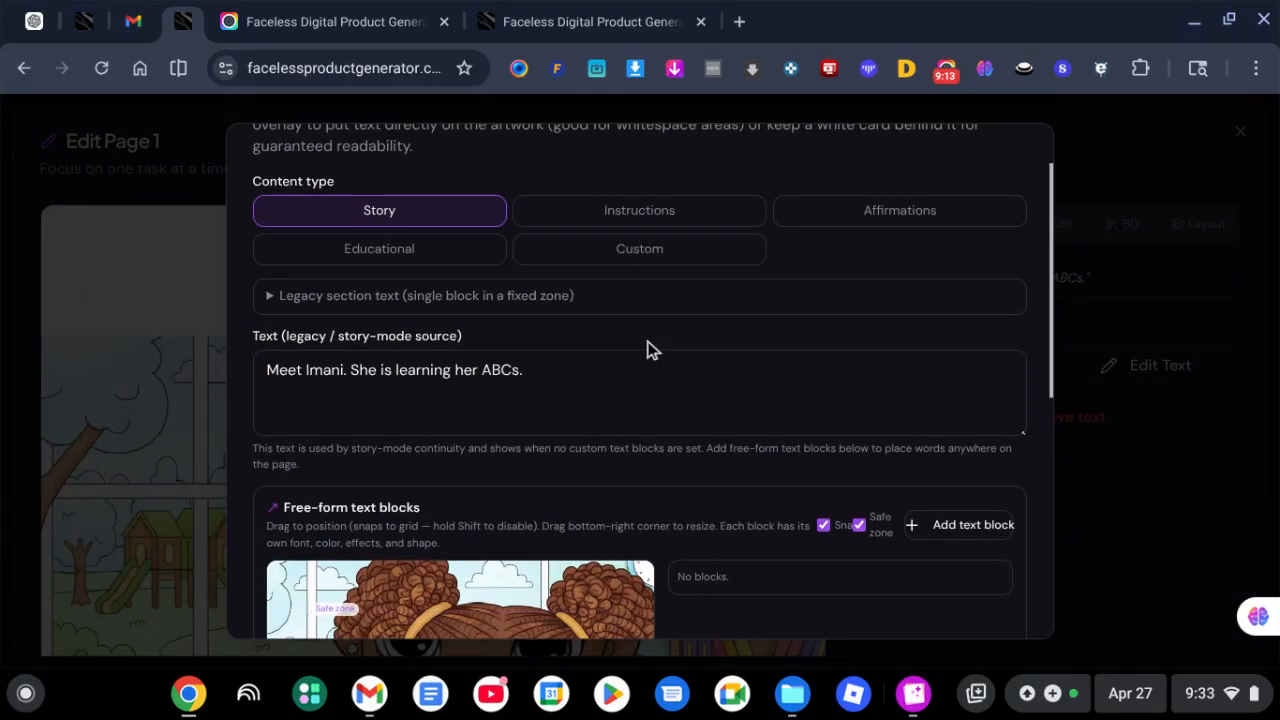
pyautogui.scroll(2, 648, 348)
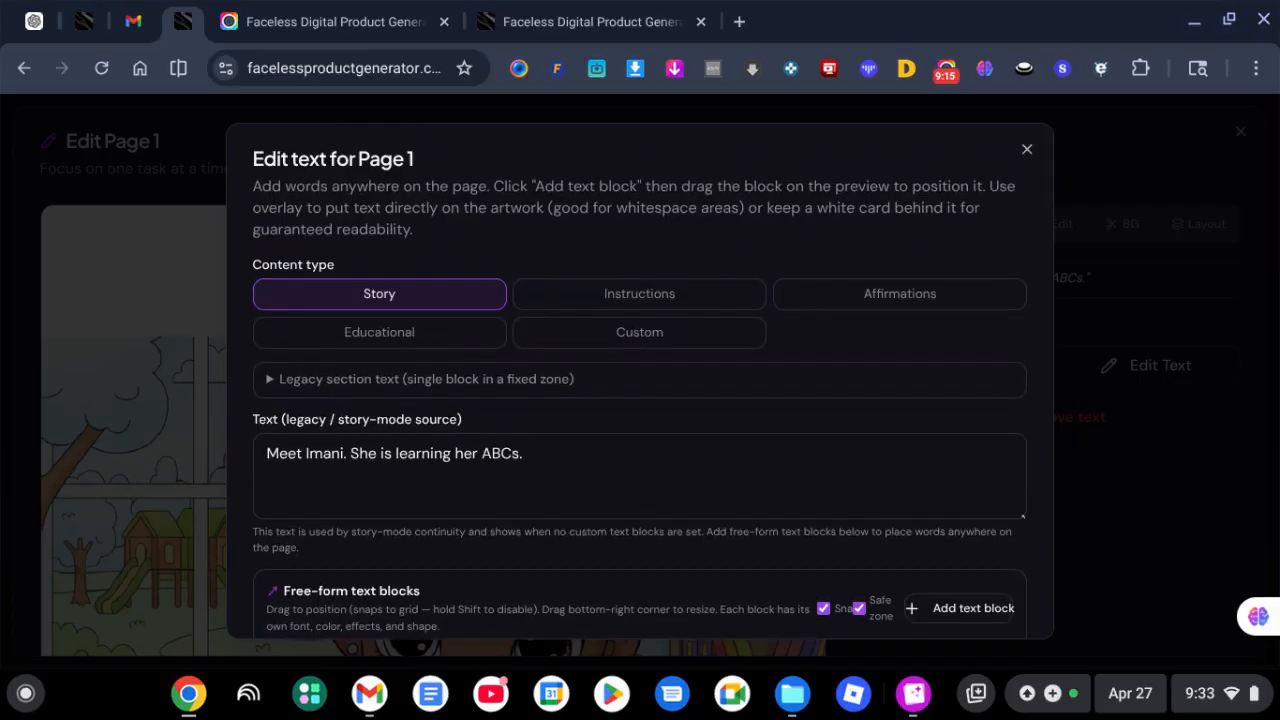
pyautogui.scroll(-2, 745, 260)
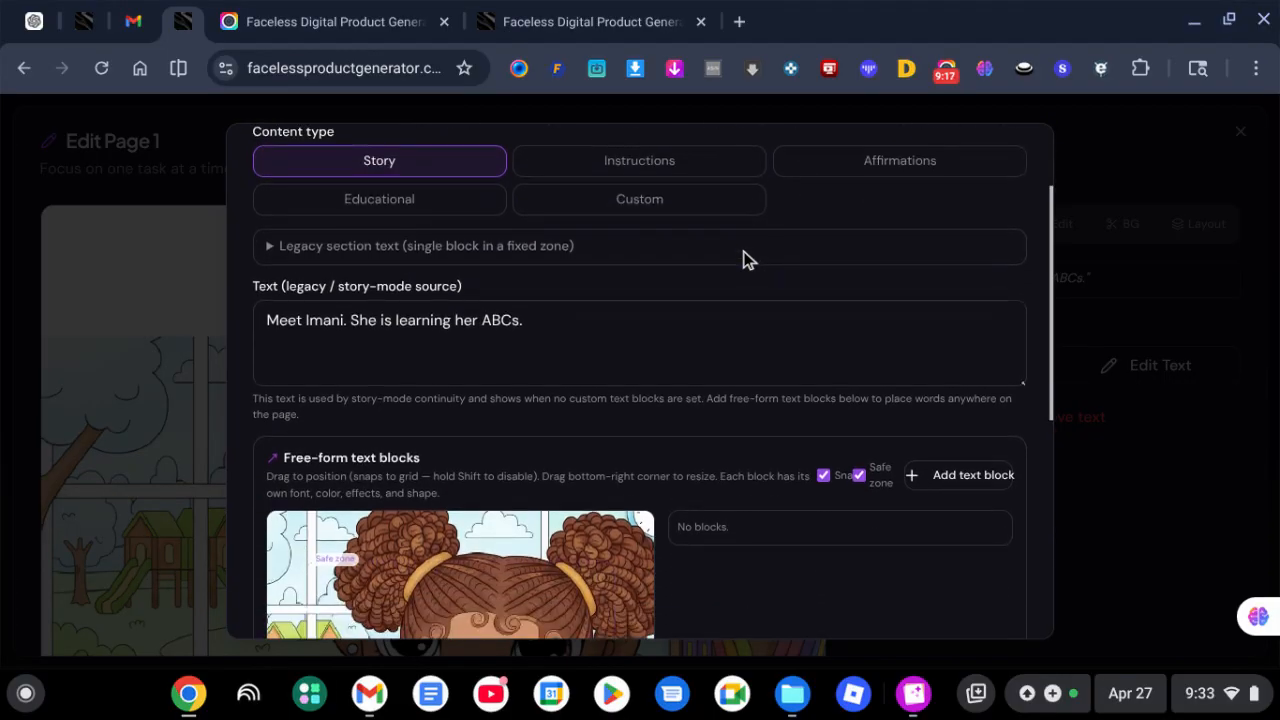
pyautogui.scroll(-2, 745, 260)
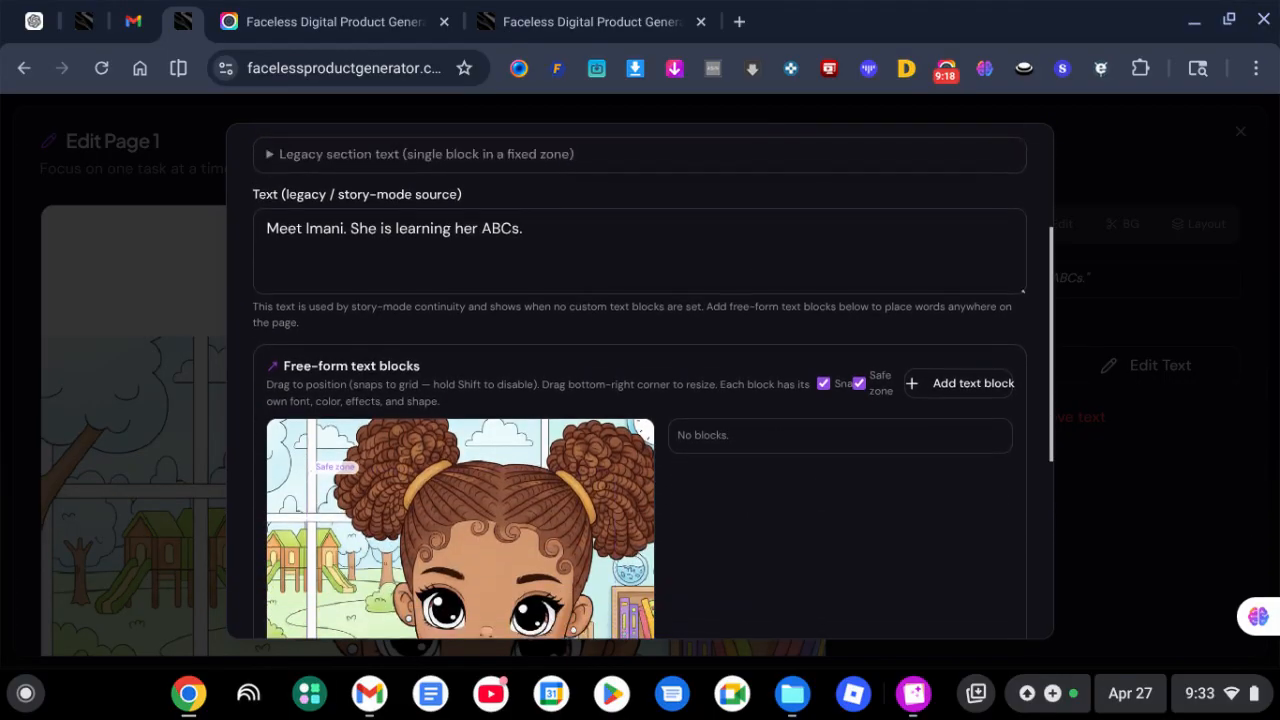
pyautogui.click(661, 250)
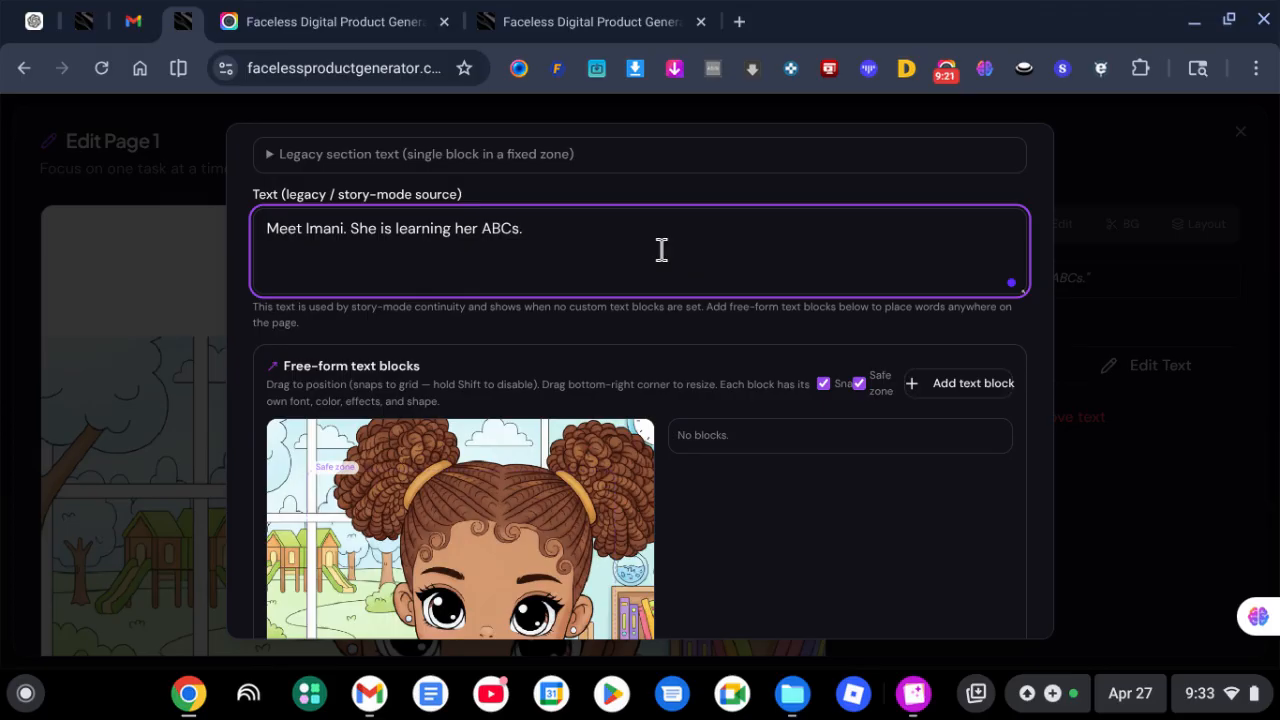
pyautogui.scroll(-4, 661, 250)
pyautogui.scroll(3, 661, 250)
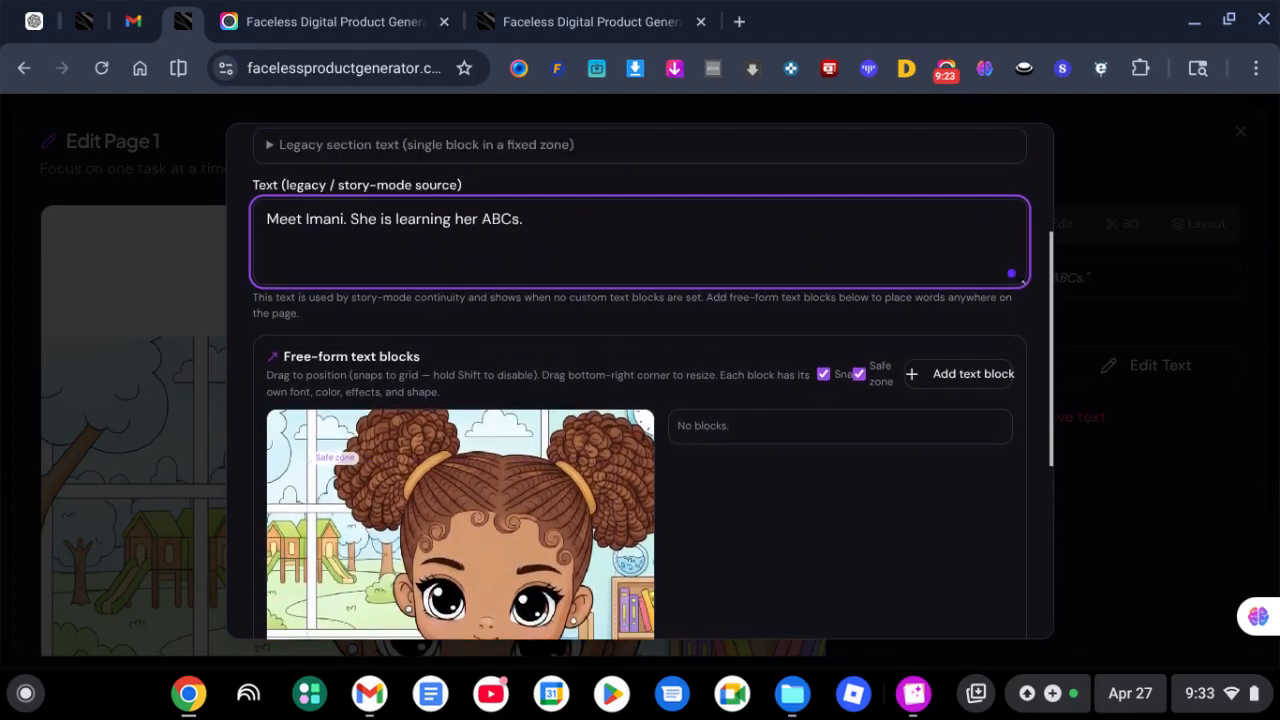
# Add a free-form text block to Page 1 and place it over the upper artwork at about 15%, 5%
pyautogui.scroll(-3, 661, 250)
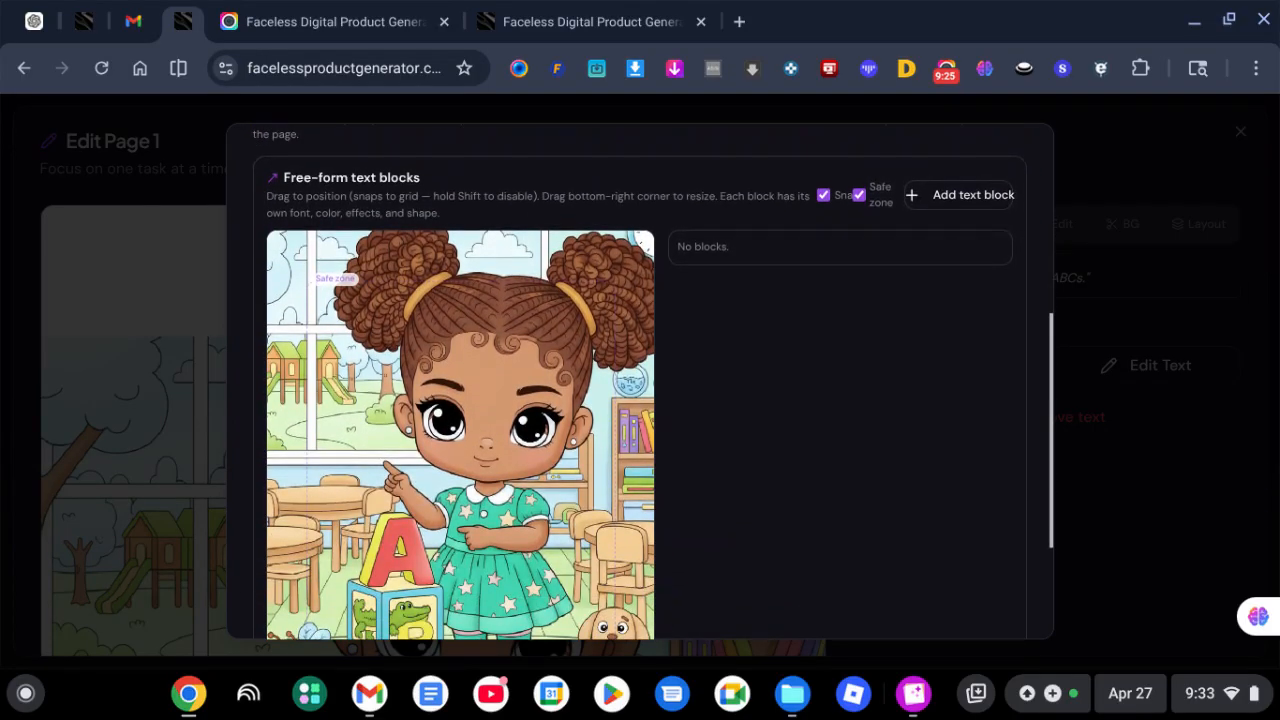
pyautogui.click(935, 200)
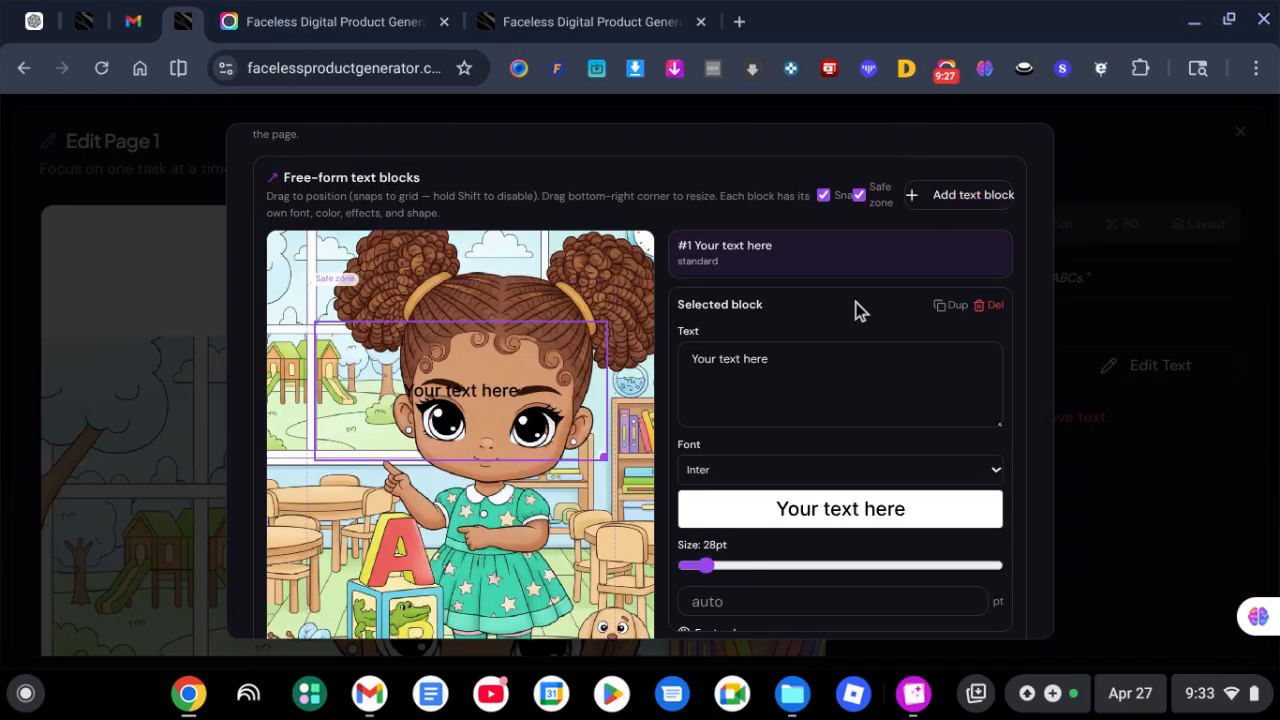
pyautogui.moveTo(460, 410); pyautogui.dragTo(470, 340)
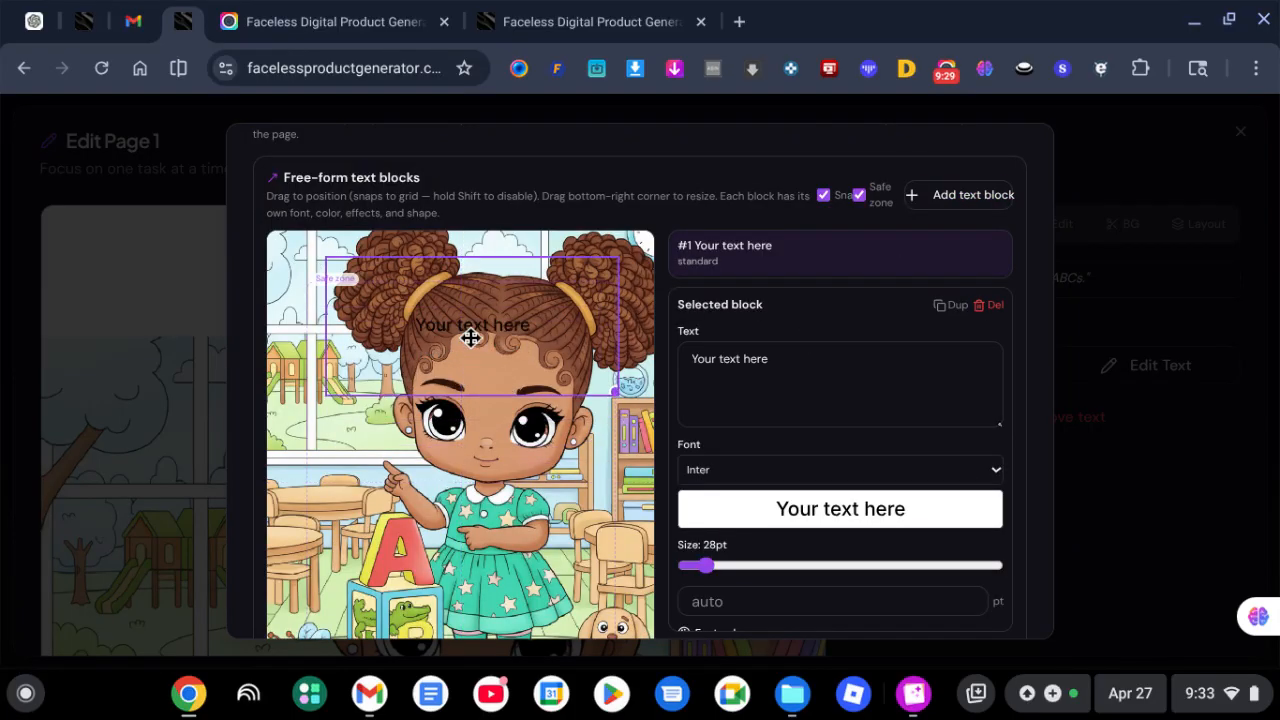
# Show a white card behind the new text block and shrink the block to about 68% × 18%
pyautogui.scroll(-4, 774, 426)
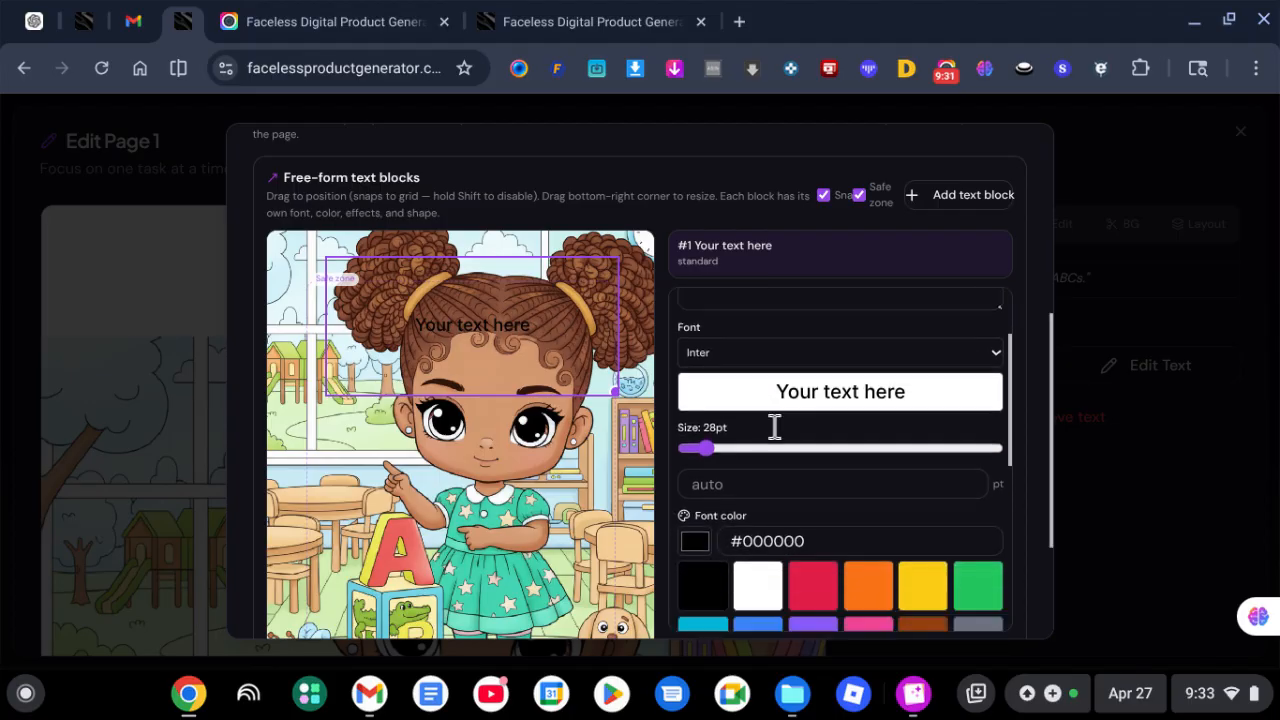
pyautogui.scroll(-3, 840, 460)
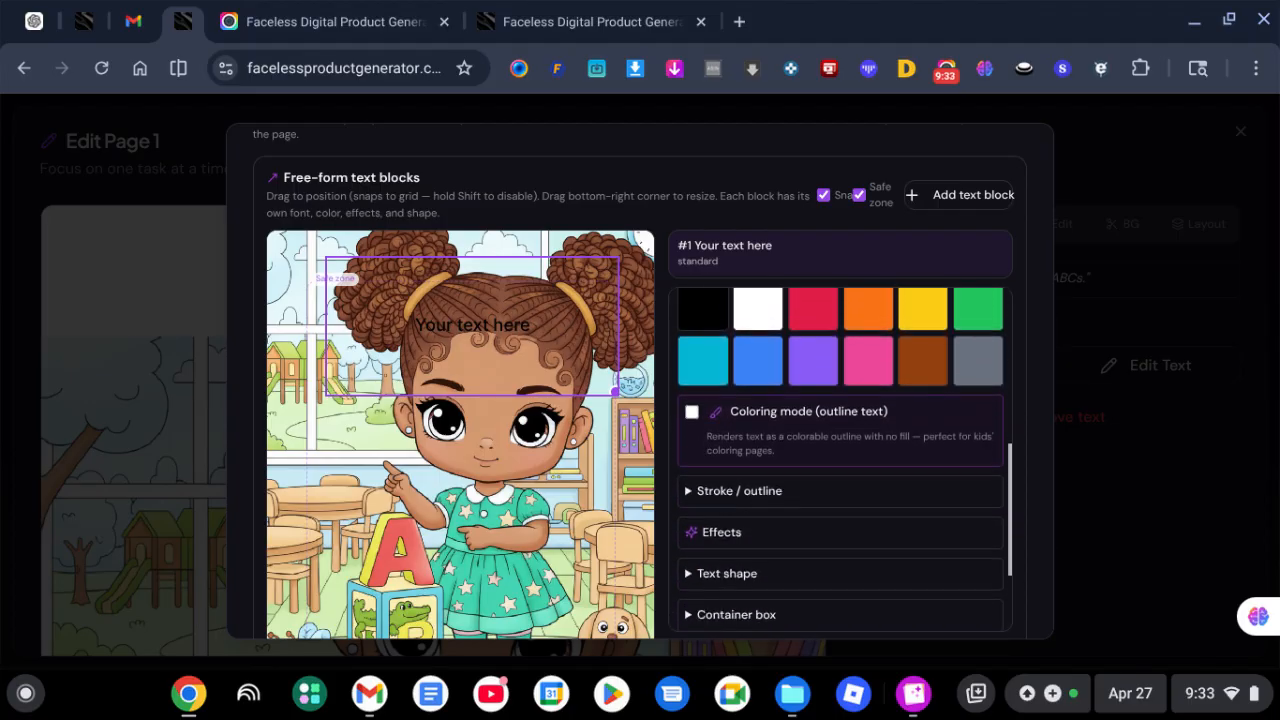
pyautogui.scroll(-1, 760, 410)
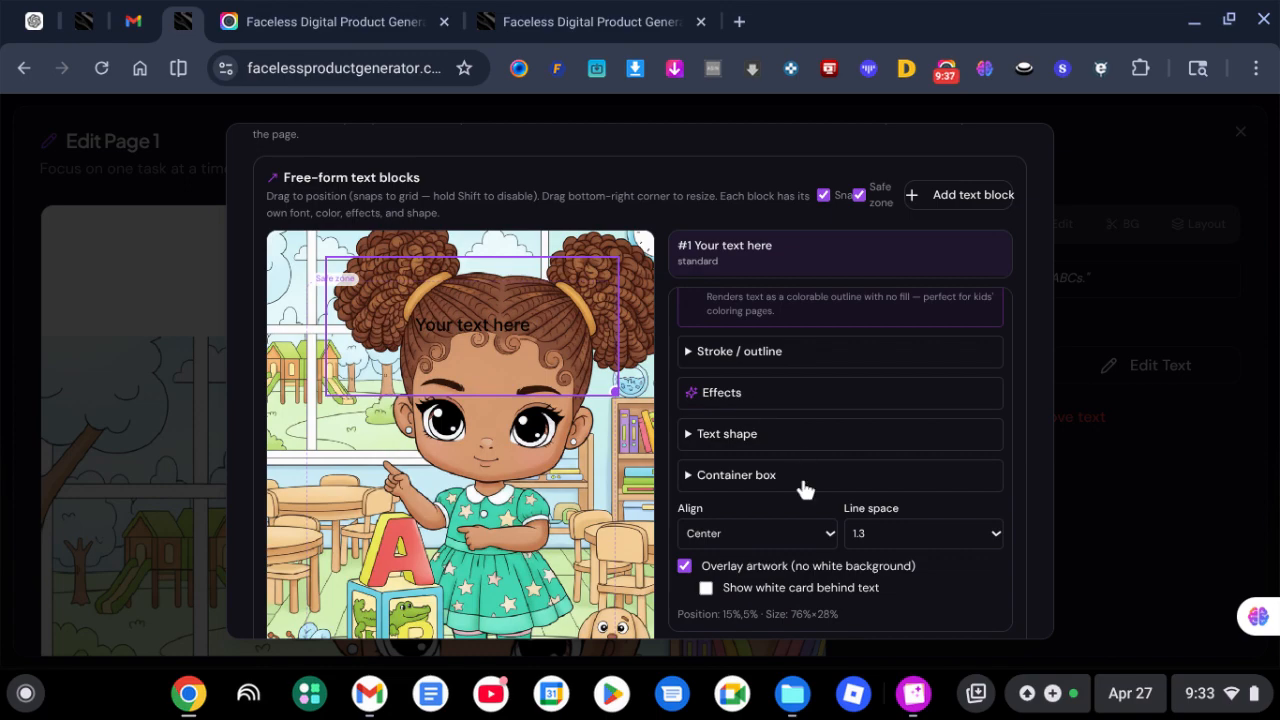
pyautogui.click(706, 588)
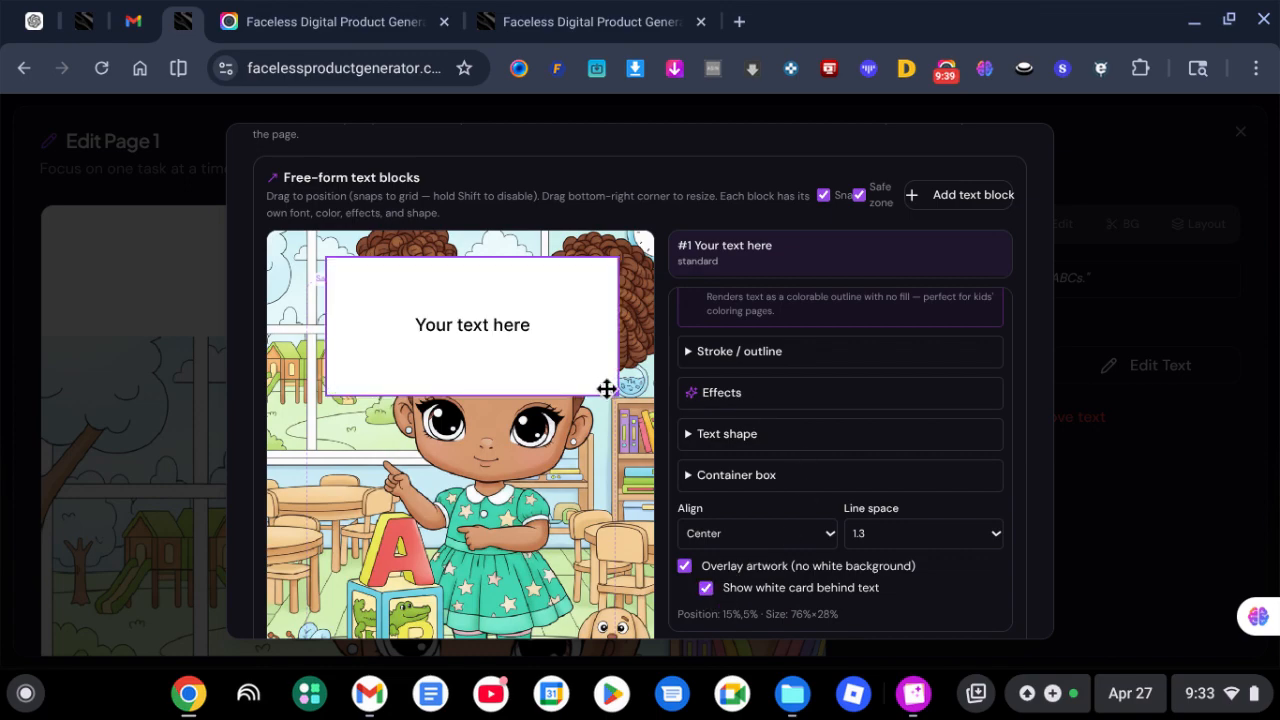
pyautogui.moveTo(613, 390); pyautogui.dragTo(575, 332)
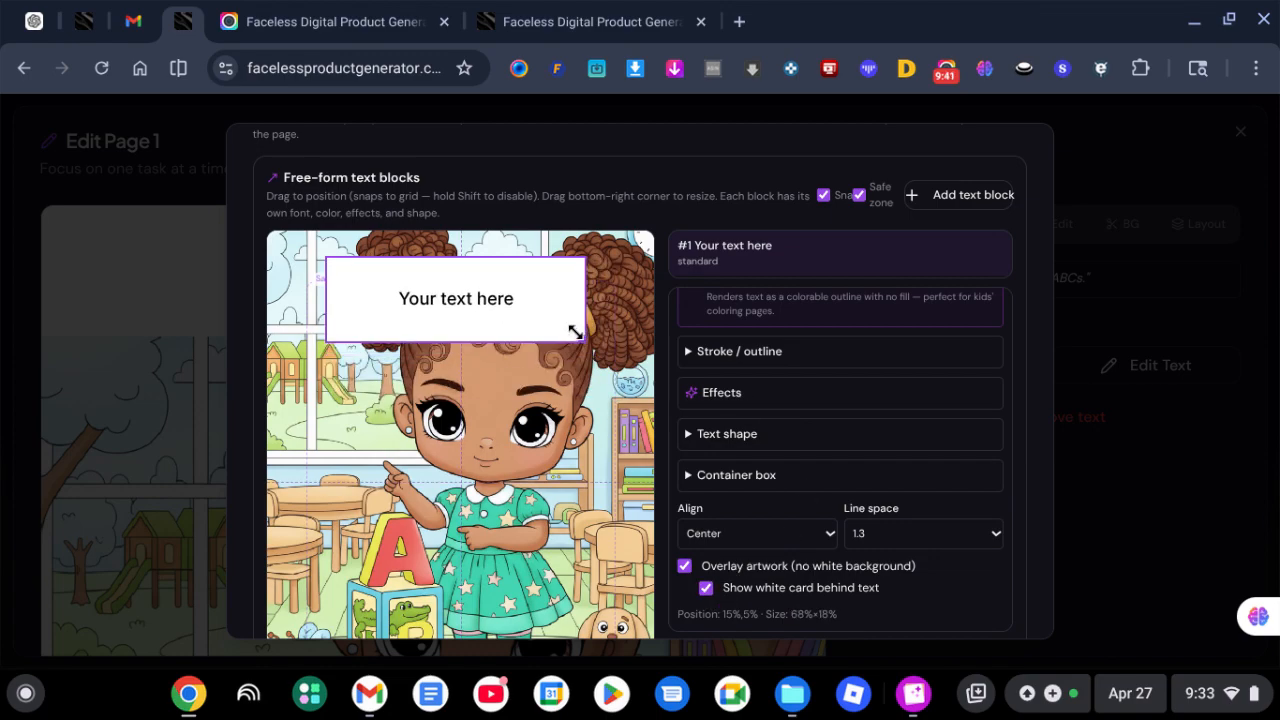
# Move the text block down over the lower half of the Page 1 artwork, to about 25%, 60%
pyautogui.moveTo(494, 291); pyautogui.dragTo(528, 570)
pyautogui.scroll(-2, 843, 497)
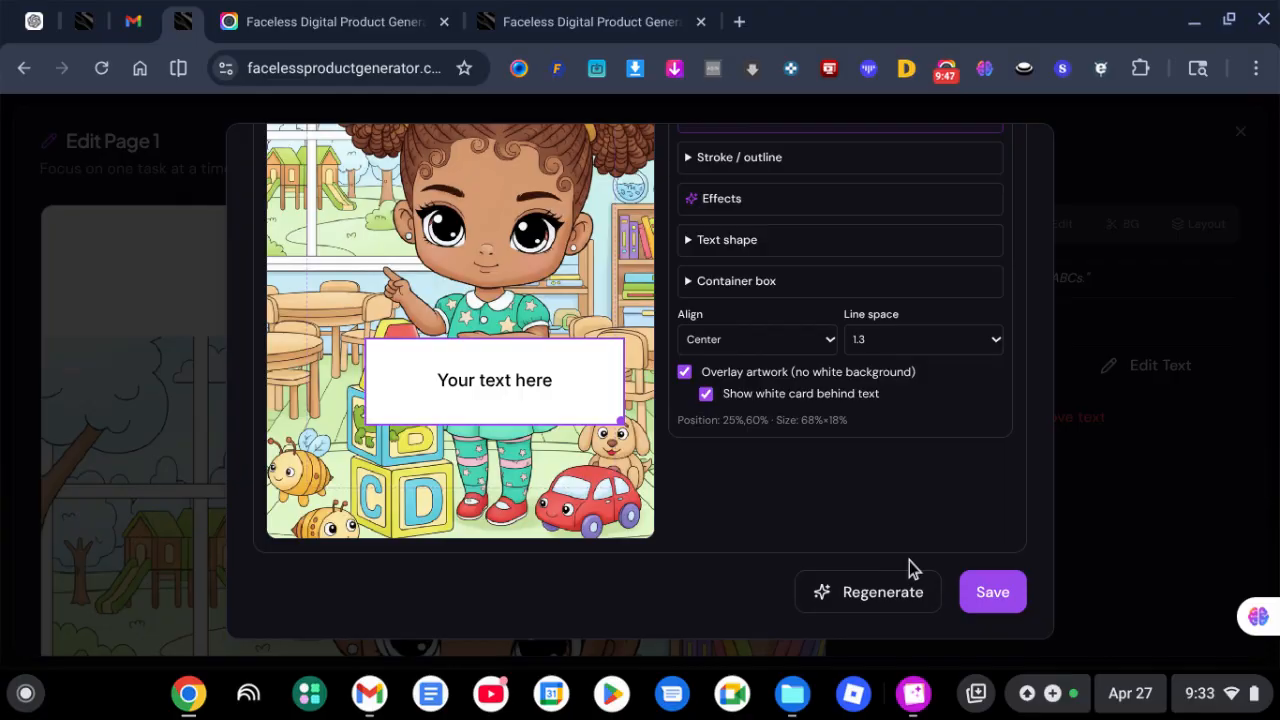
pyautogui.scroll(5, 909, 560)
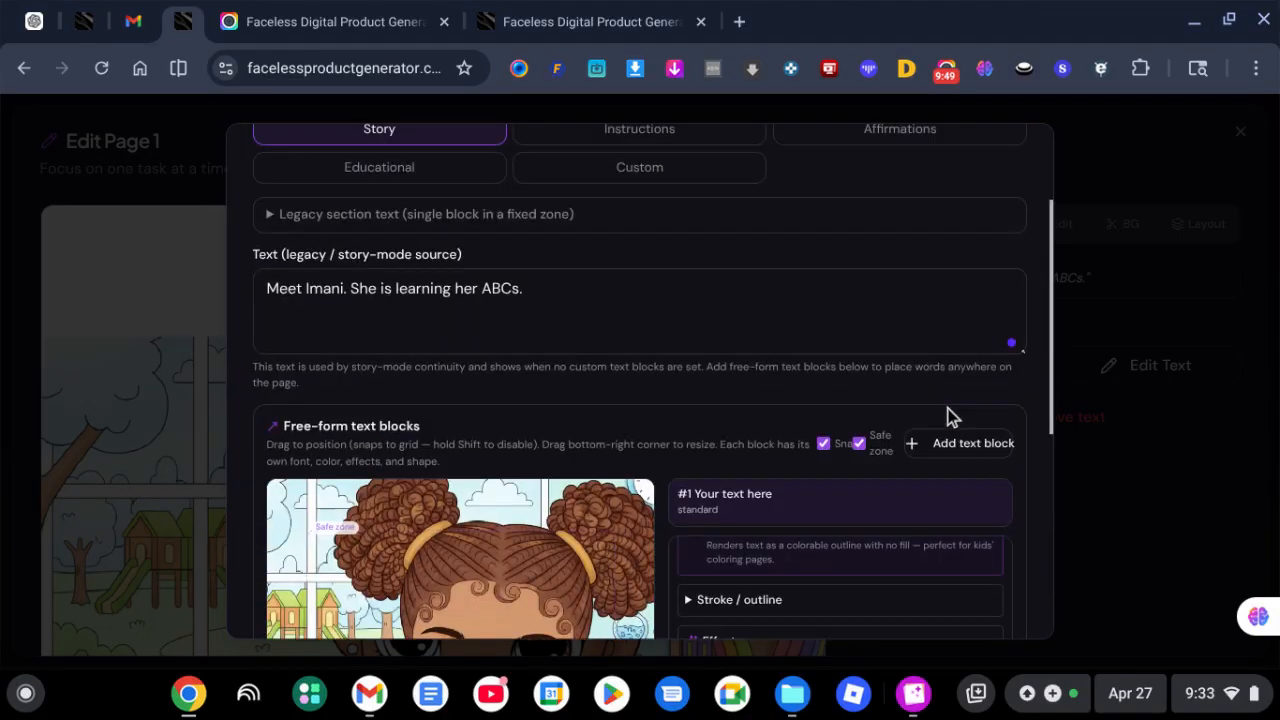
# Close Page 1's text settings and the Page 1 editor to return to the Generation Studio
pyautogui.scroll(2, 950, 415)
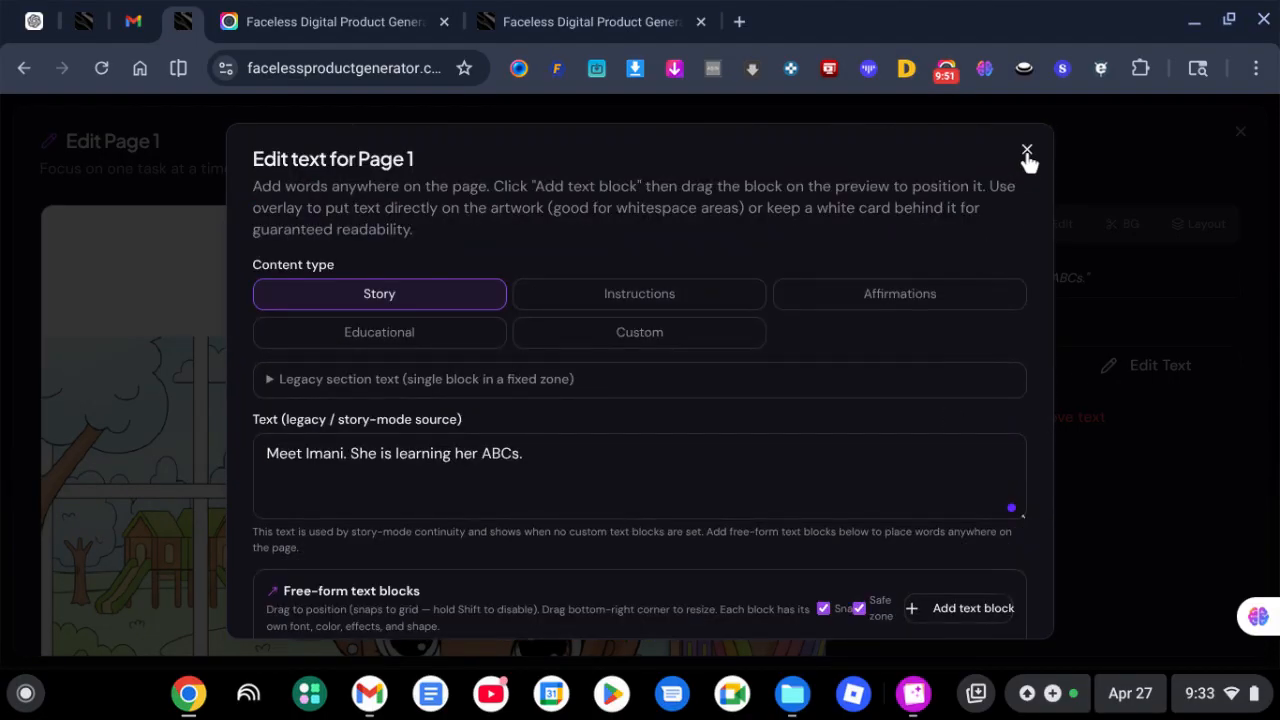
pyautogui.click(1026, 152)
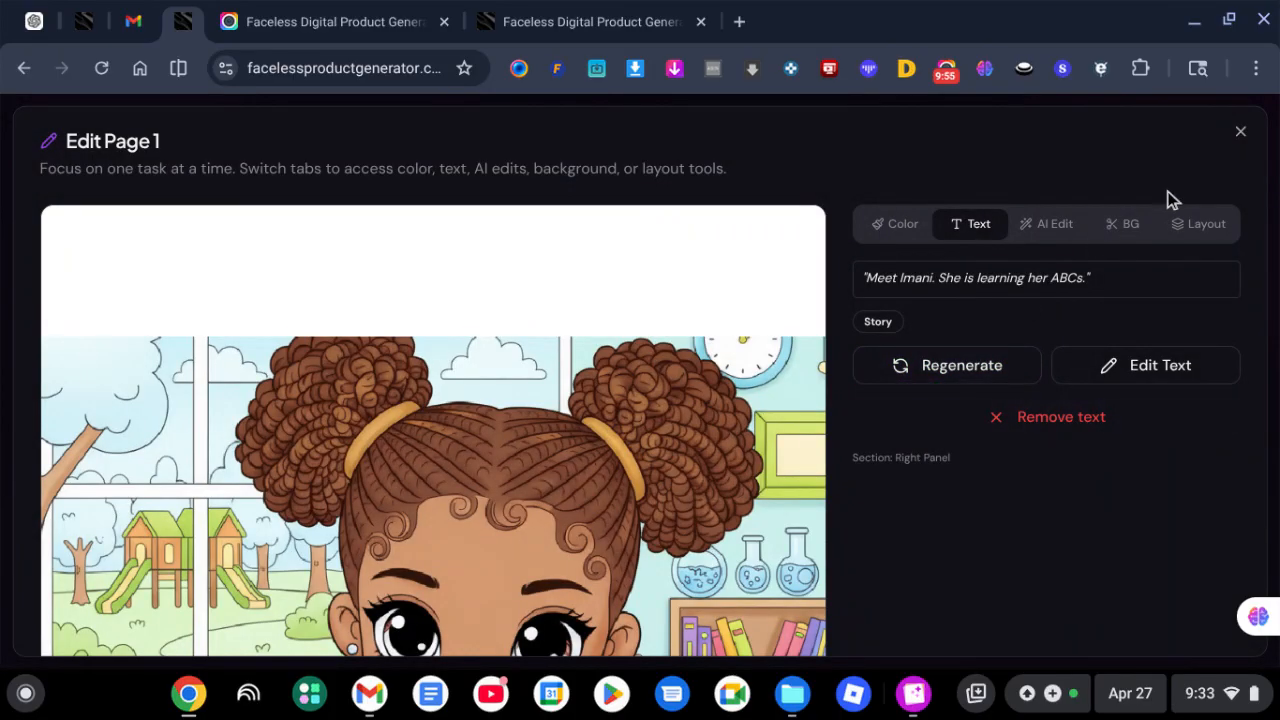
pyautogui.click(1240, 133)
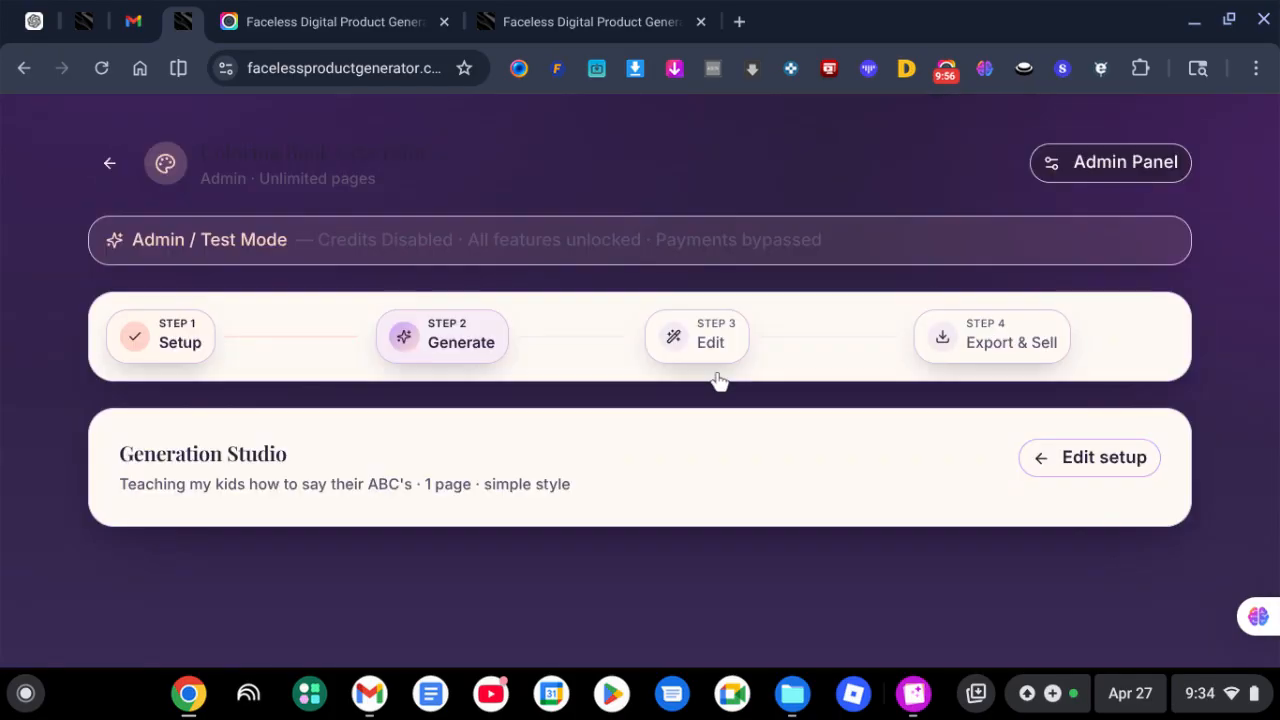
# Review the book's text content settings and look through the colored previews of Pages 1 to 5
pyautogui.scroll(-1, 718, 380)
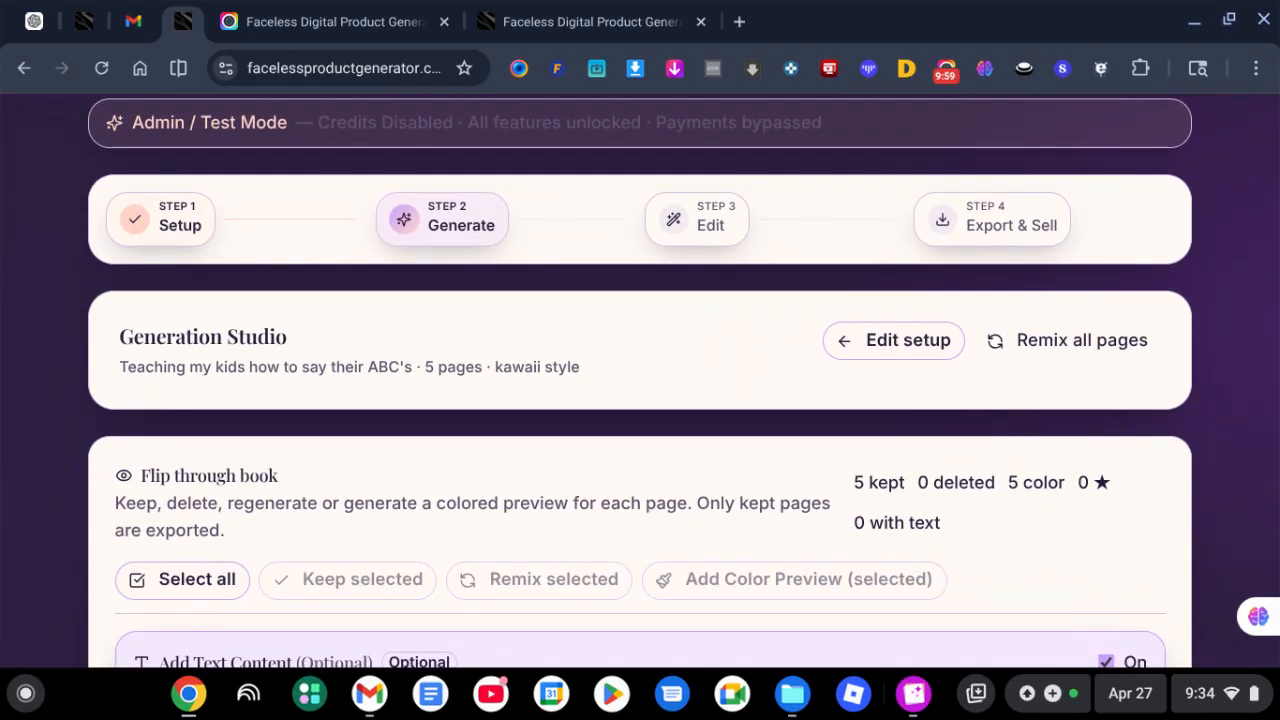
pyautogui.scroll(-5, 640, 380)
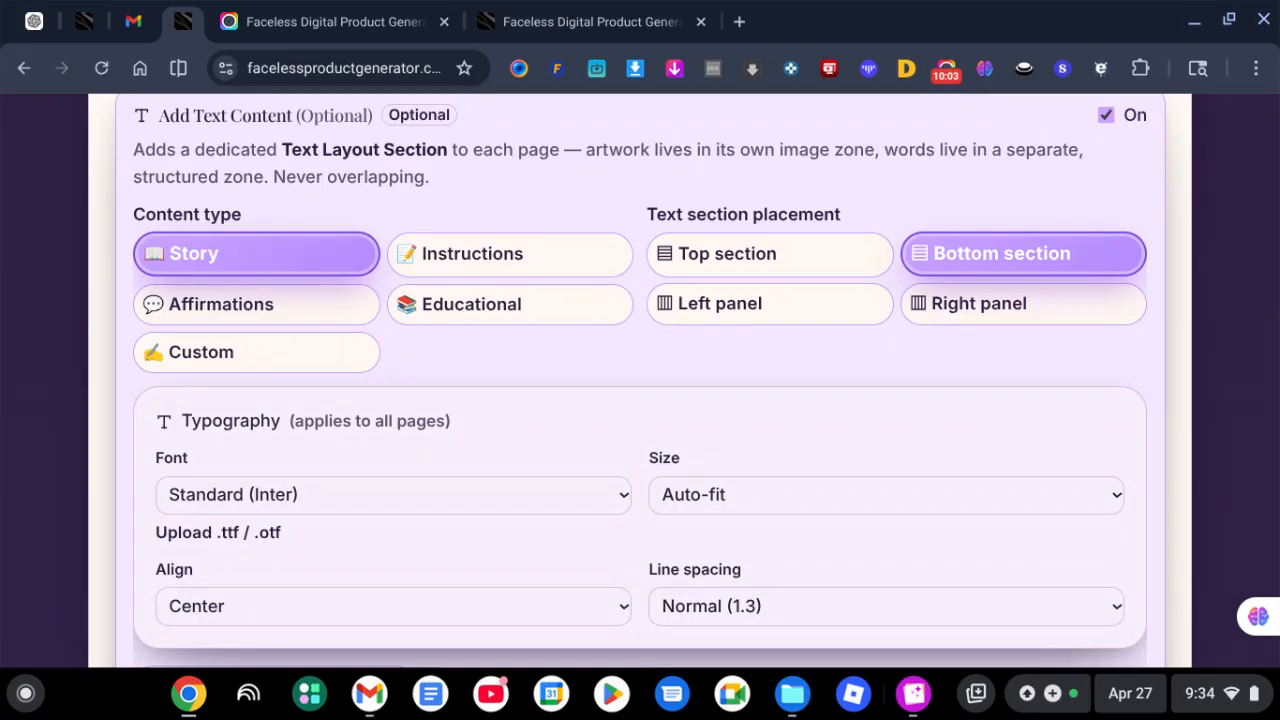
pyautogui.scroll(-5, 708, 400)
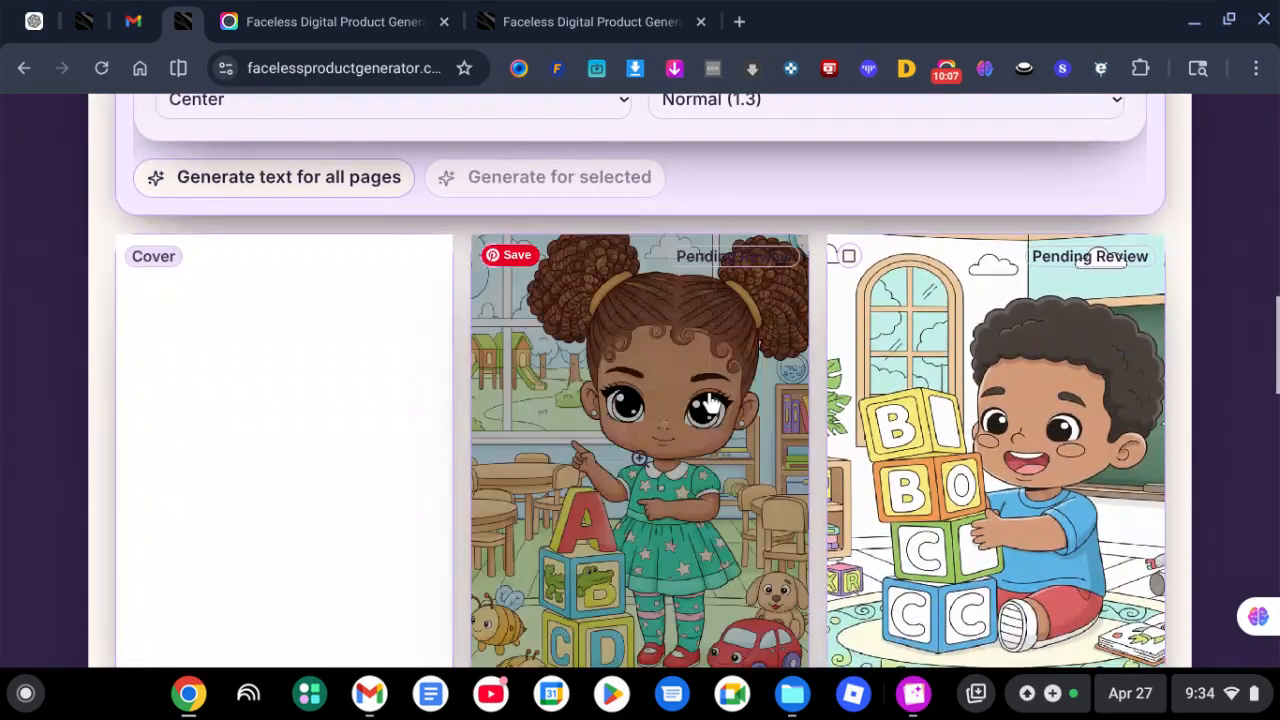
pyautogui.scroll(-2, 795, 380)
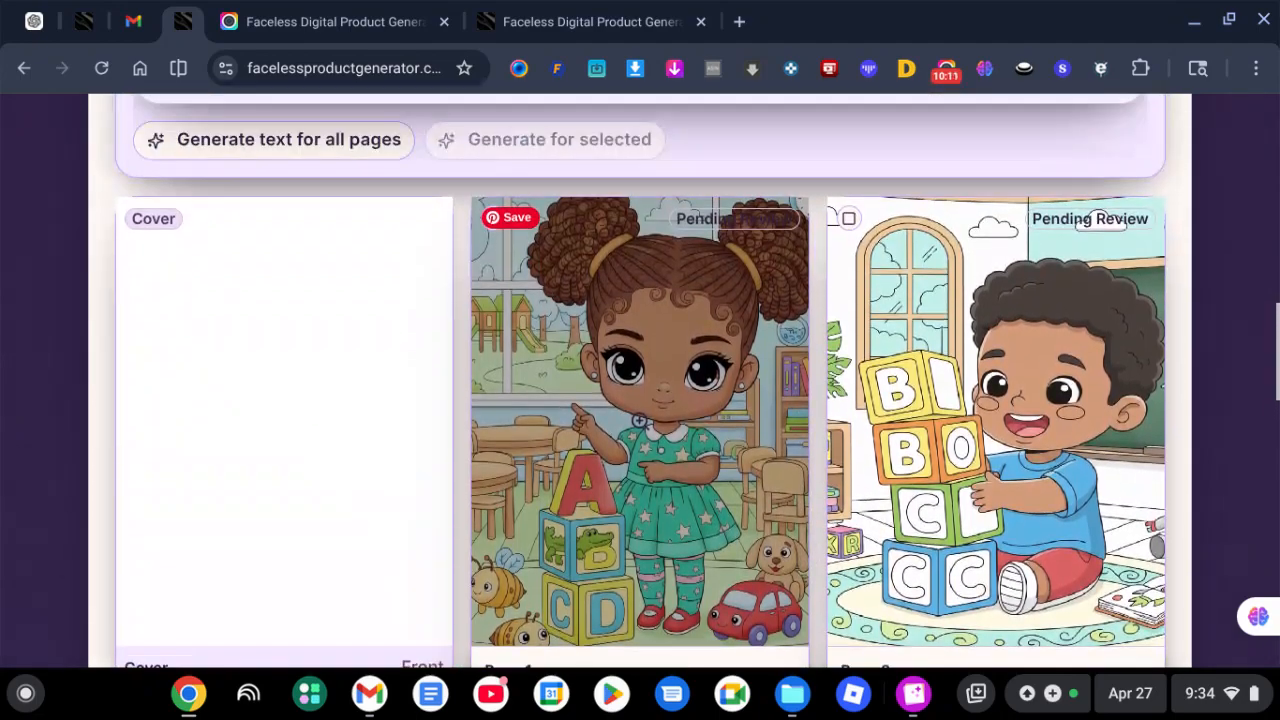
pyautogui.scroll(-5, 639, 421)
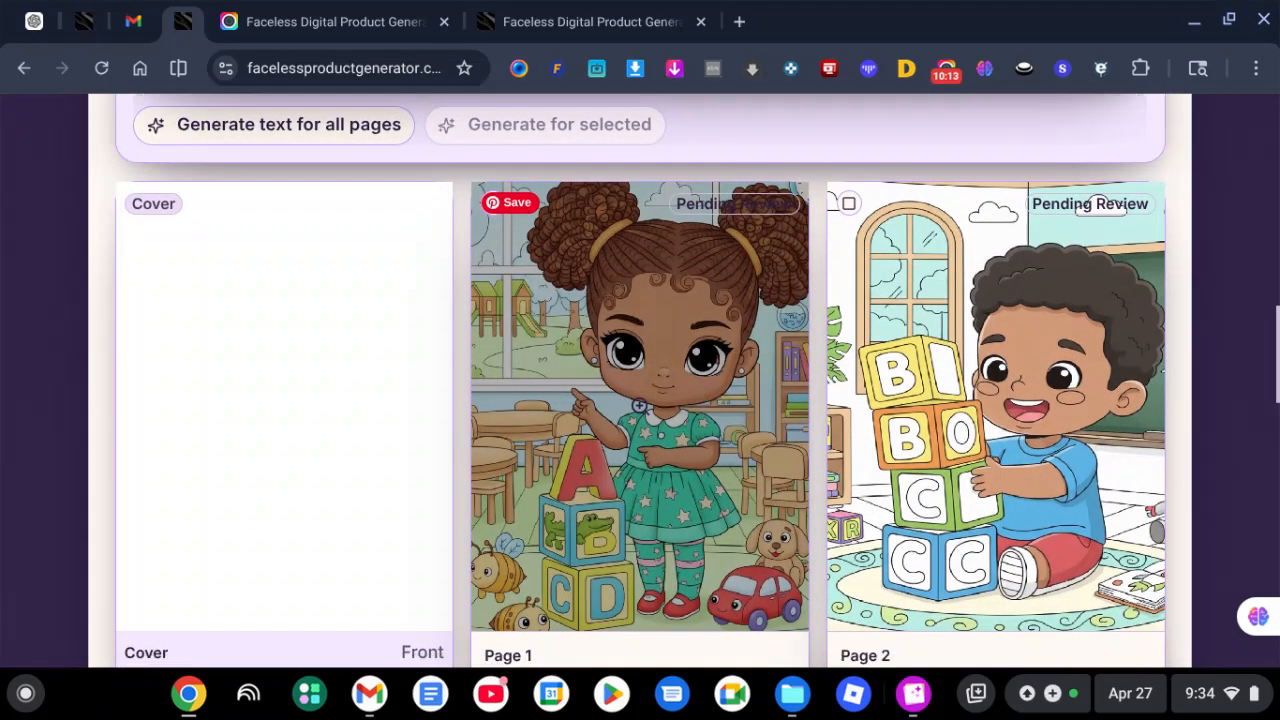
pyautogui.scroll(-3, 460, 445)
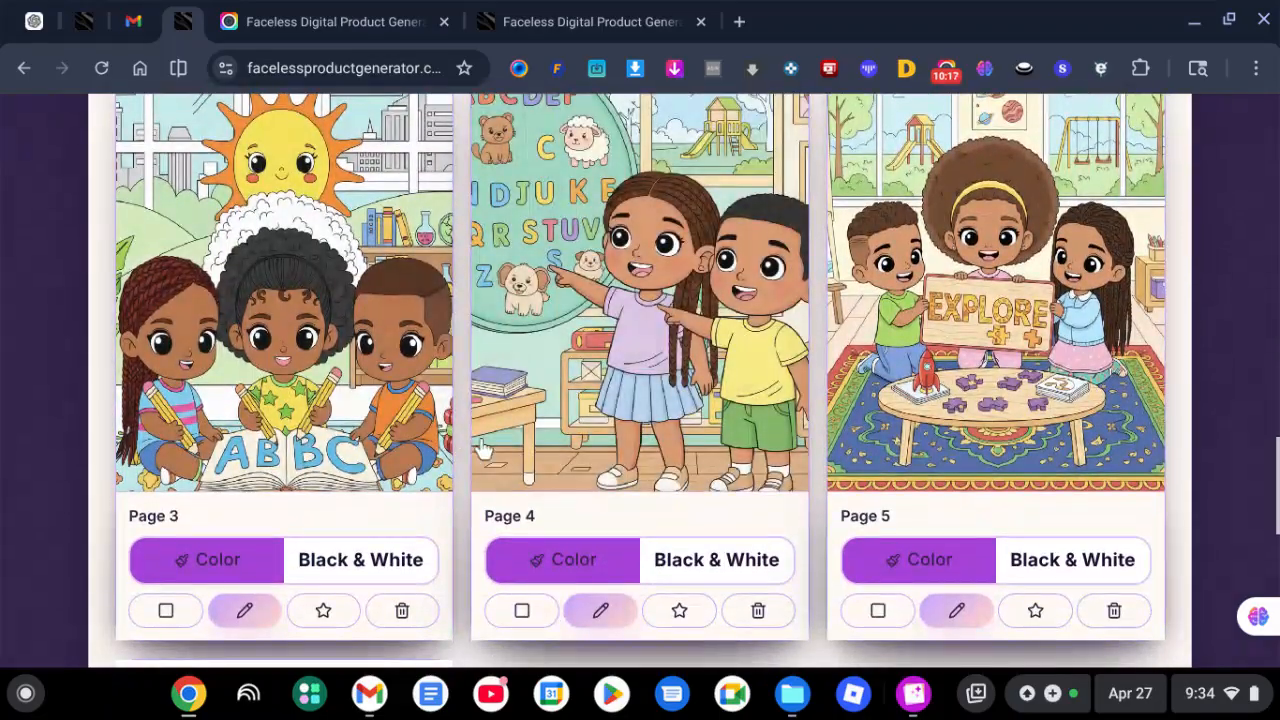
pyautogui.scroll(3, 486, 449)
pyautogui.scroll(-3, 488, 449)
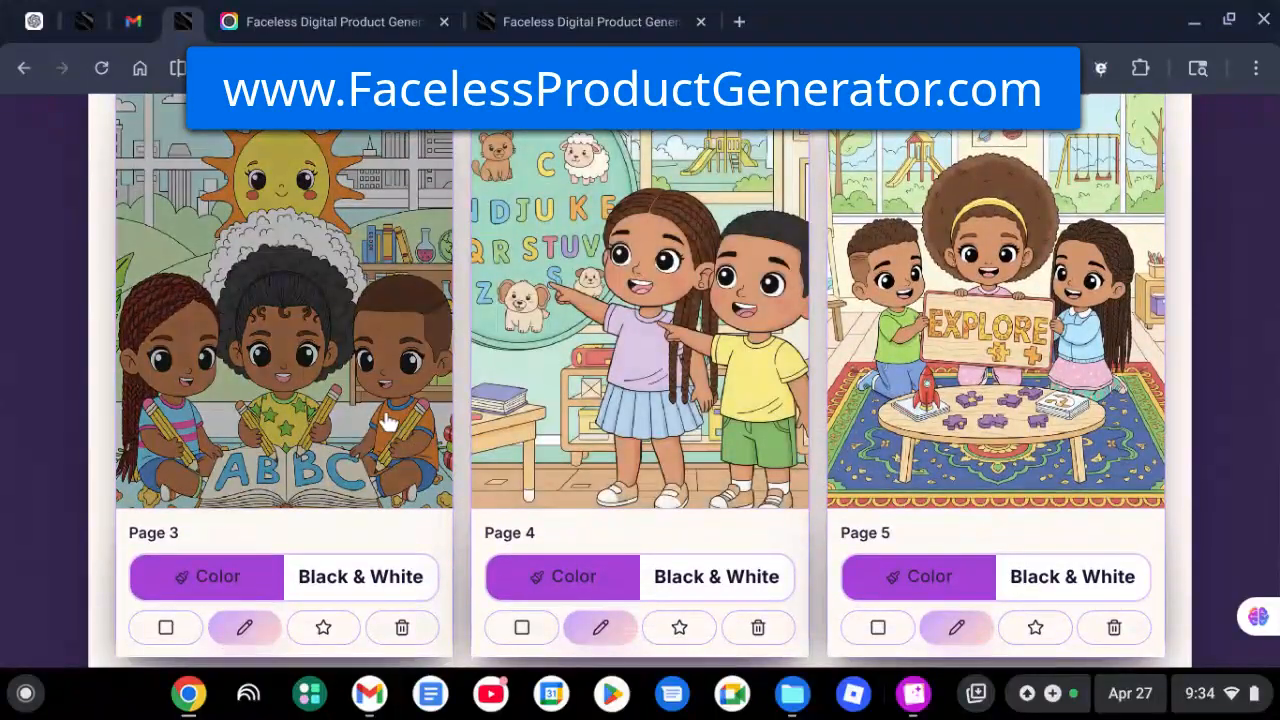
pyautogui.scroll(6, 385, 418)
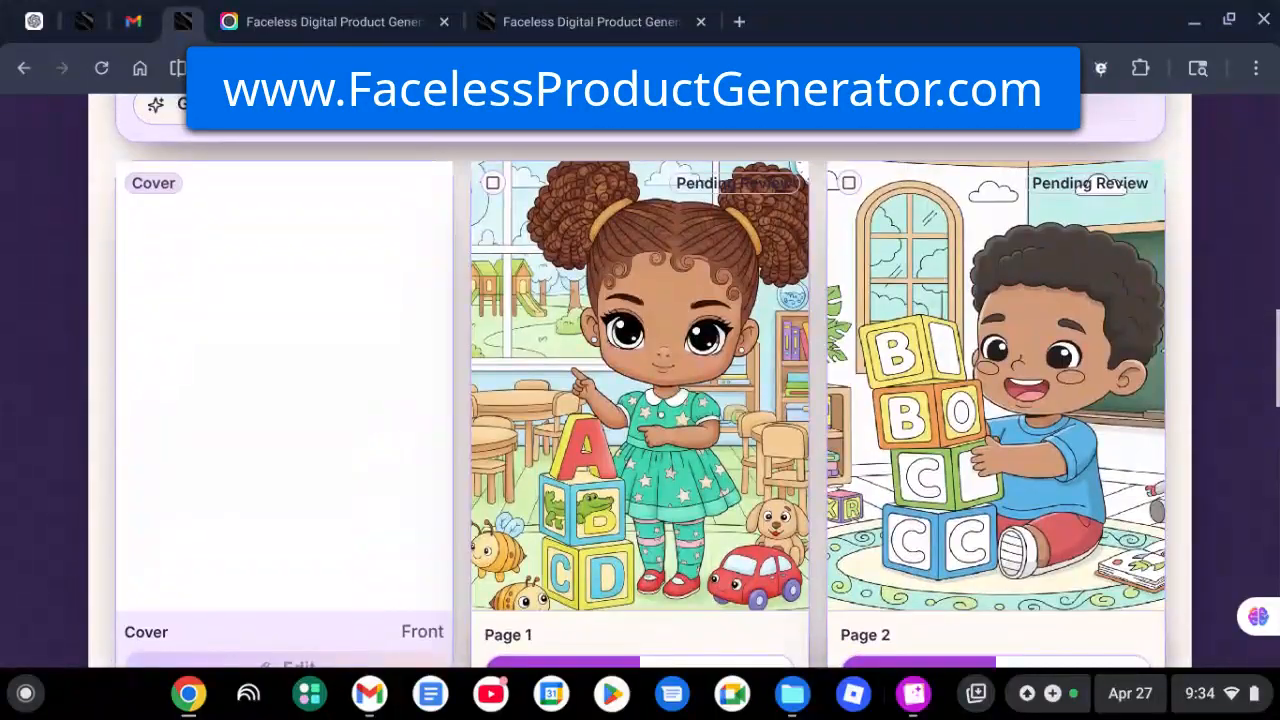
# Set the text section placement for the book's pages to Left panel and check the page previews
pyautogui.scroll(5, 660, 343)
pyautogui.scroll(3, 660, 345)
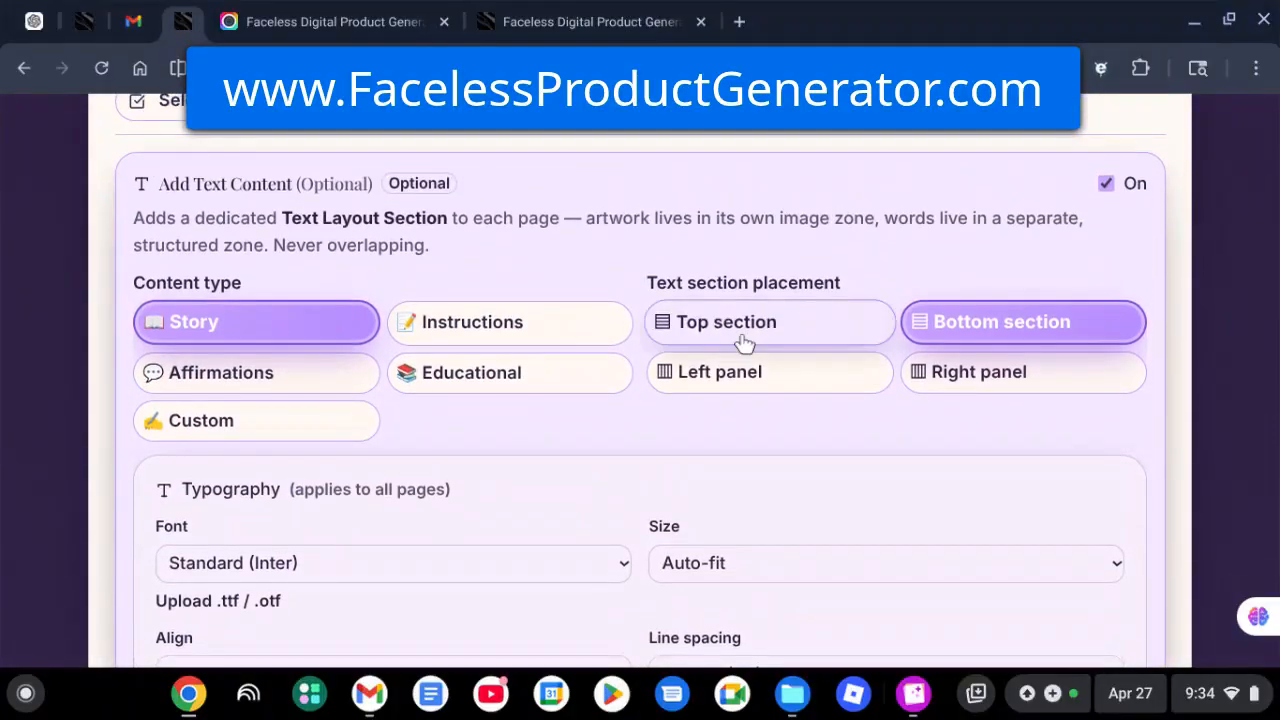
pyautogui.click(729, 378)
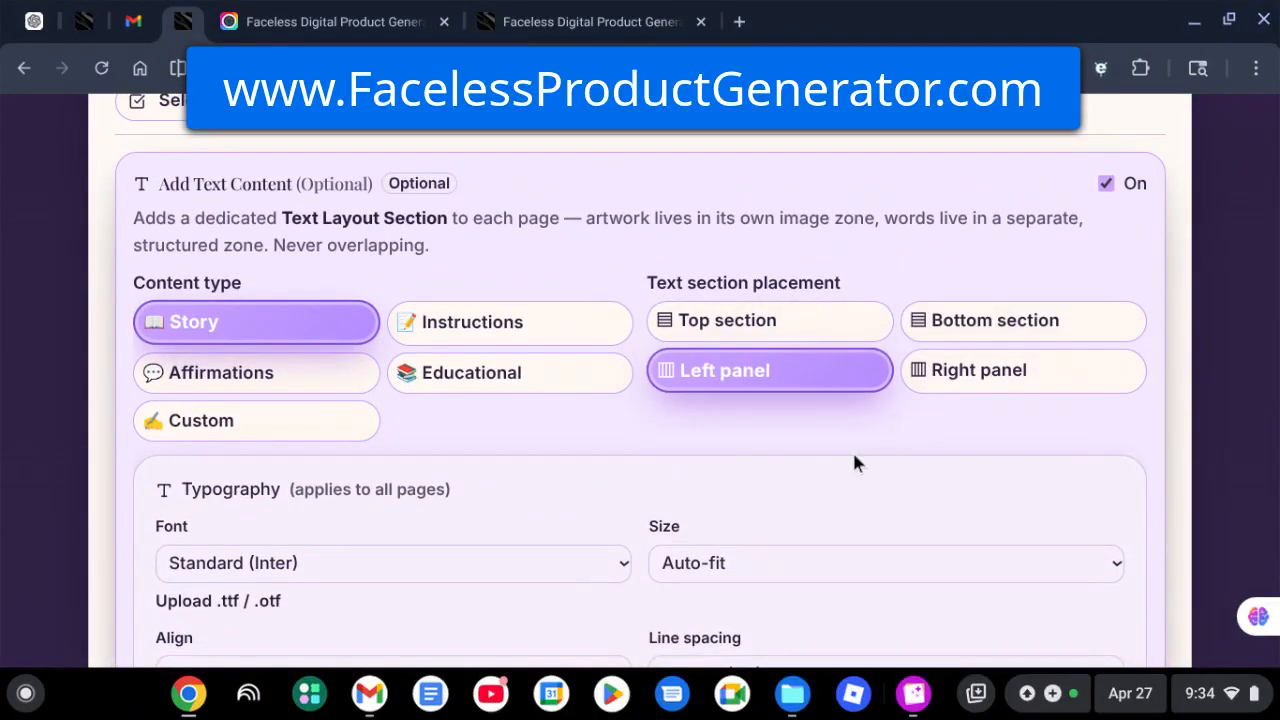
pyautogui.scroll(-4, 853, 455)
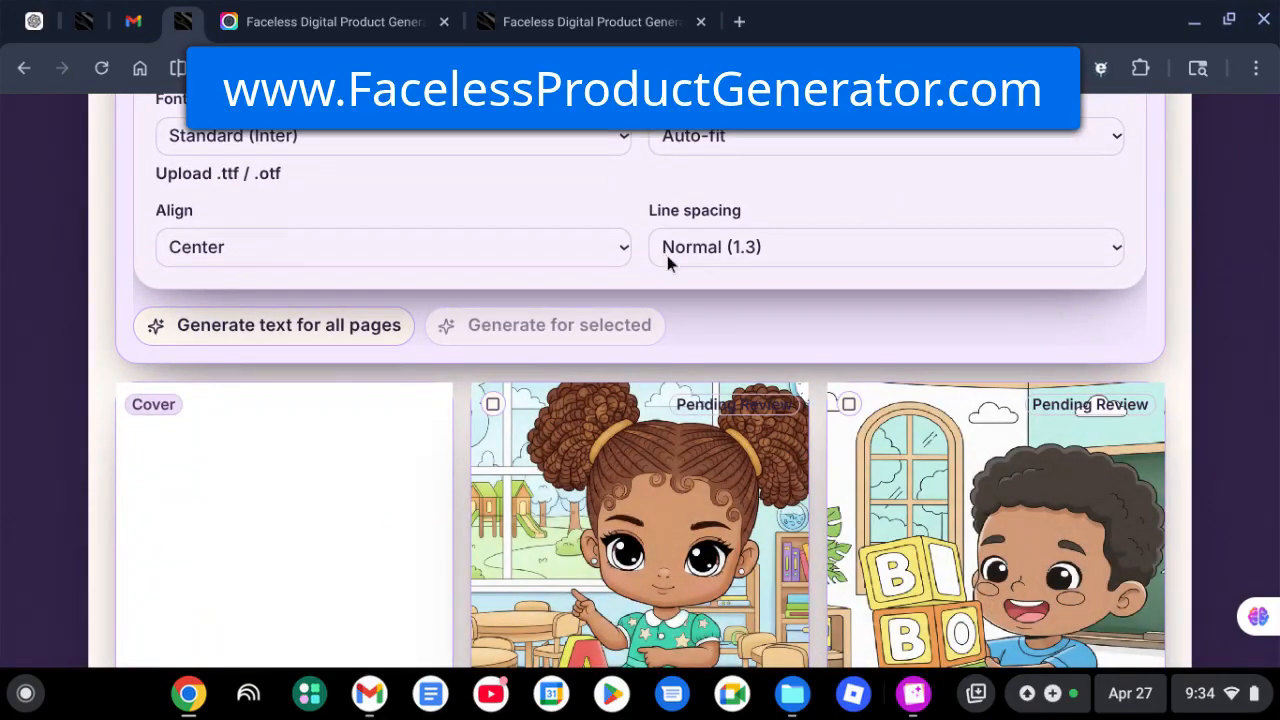
pyautogui.scroll(-3, 669, 368)
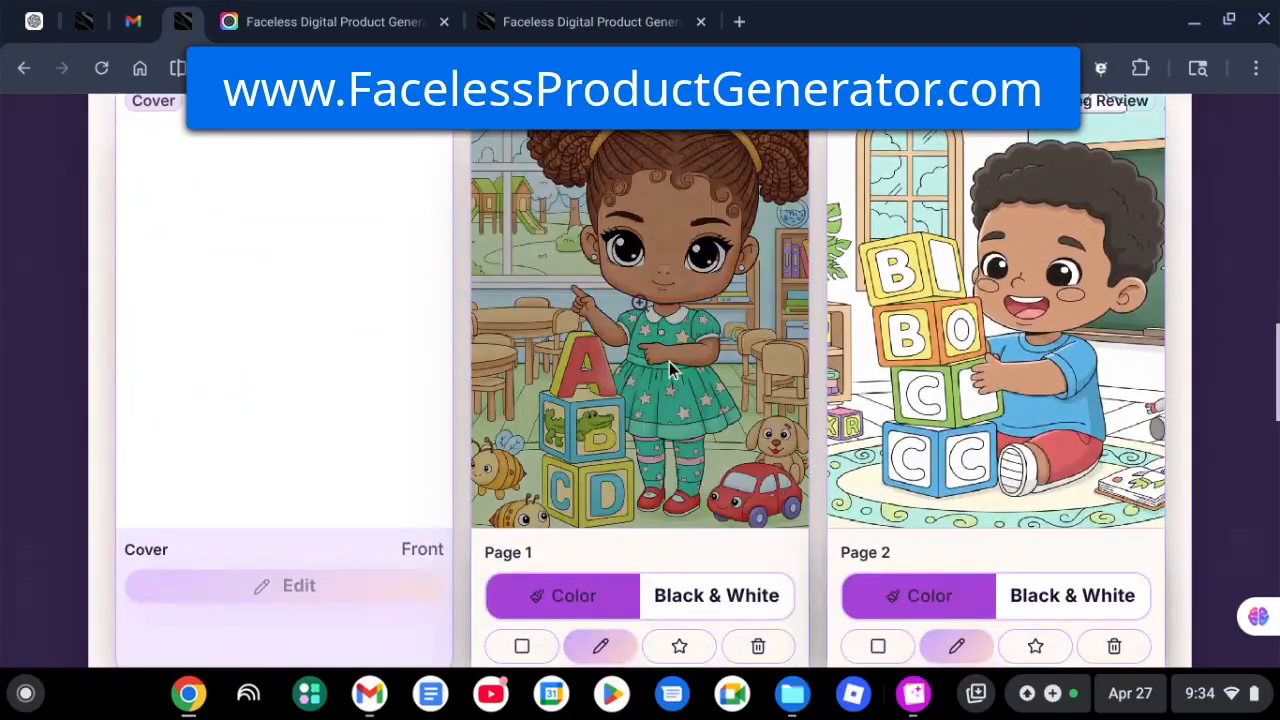
pyautogui.scroll(-2, 640, 380)
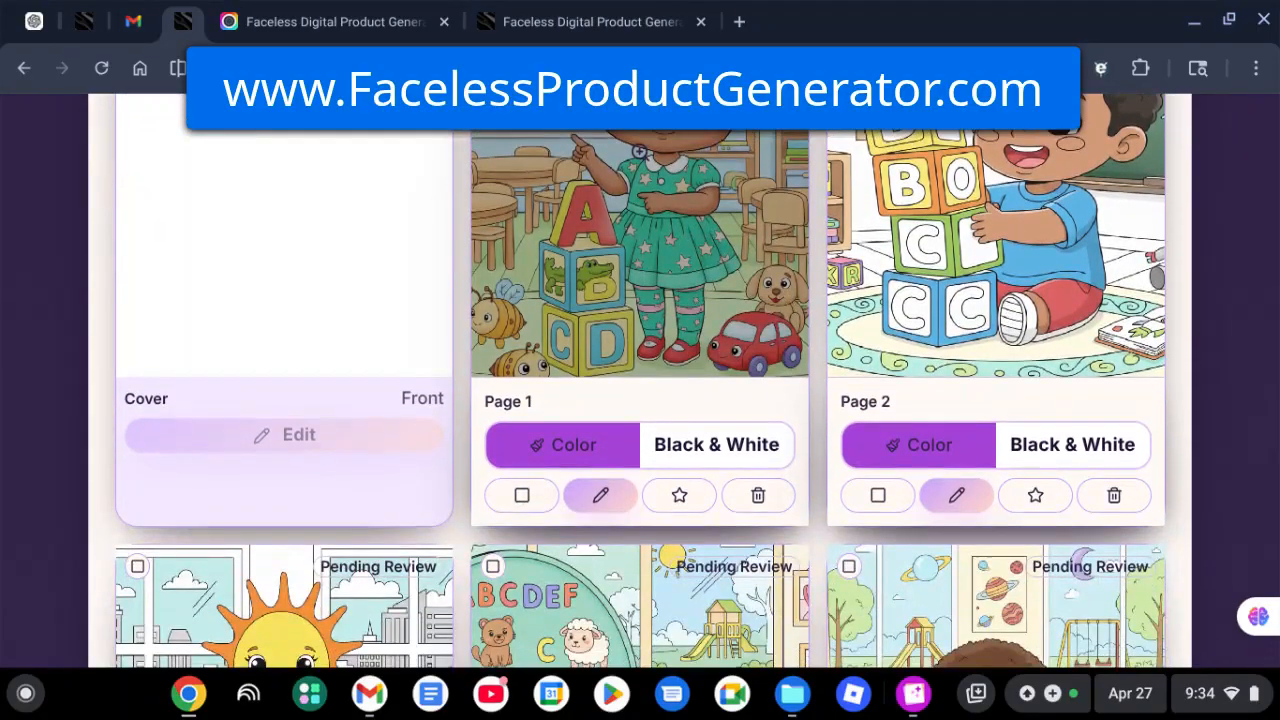